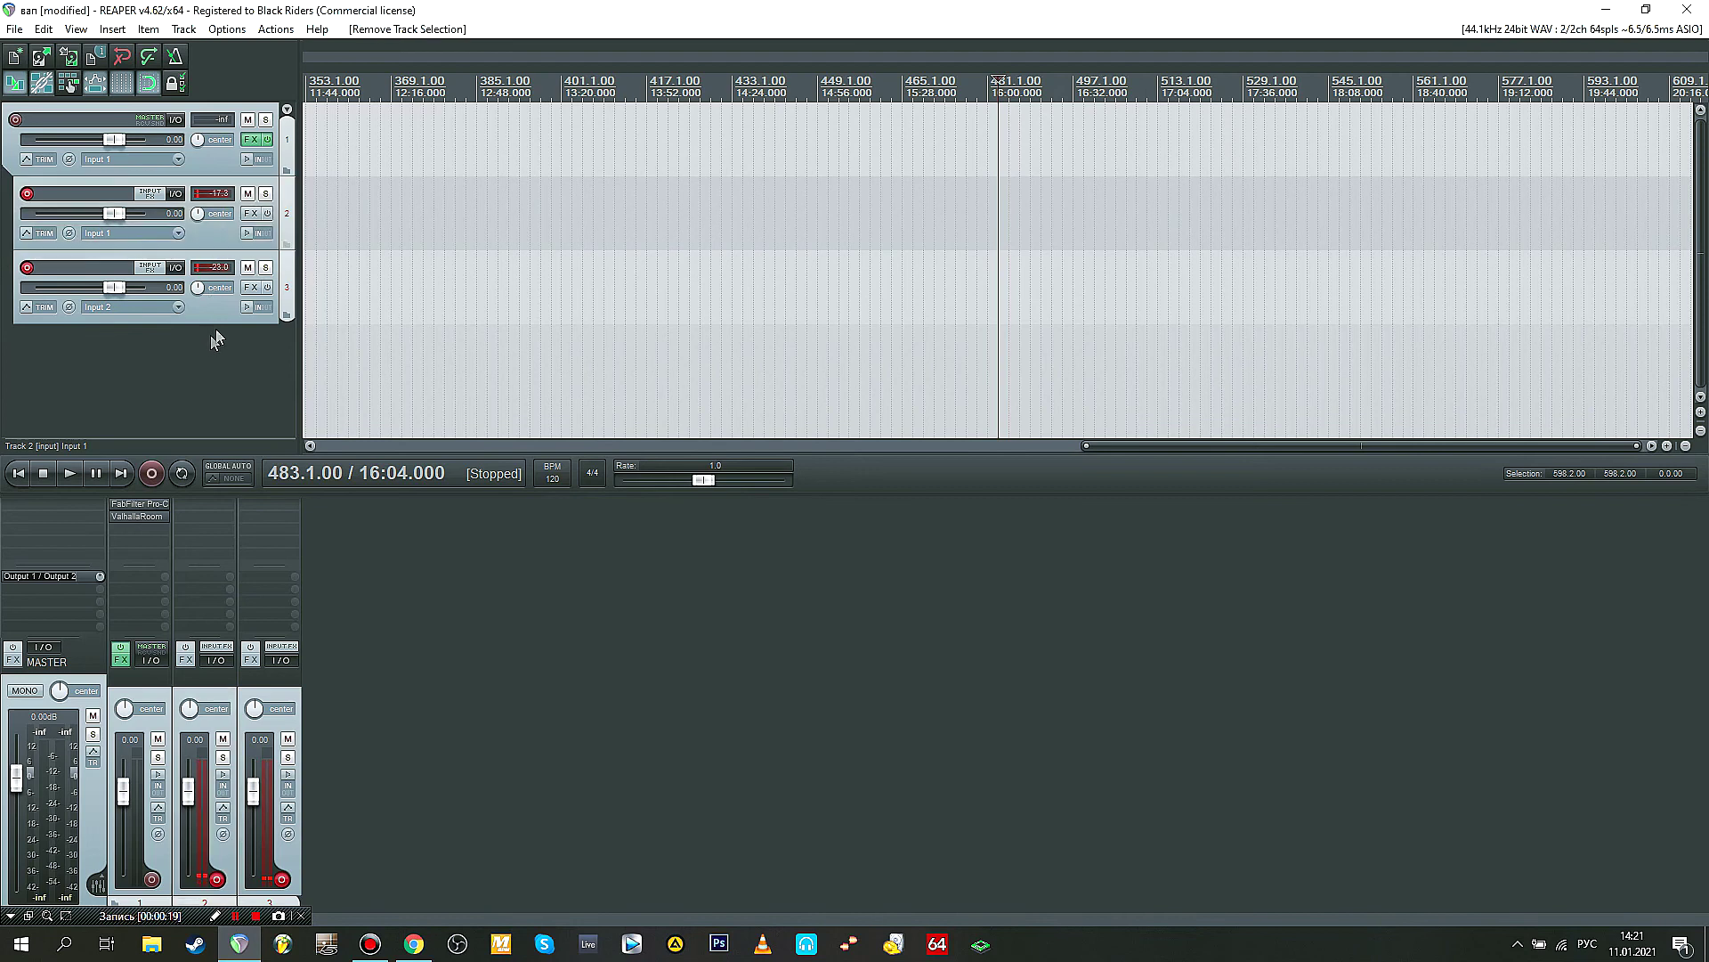
Step: Check the mono input assignments of tracks 2 and 3
click(216, 248)
click(179, 234)
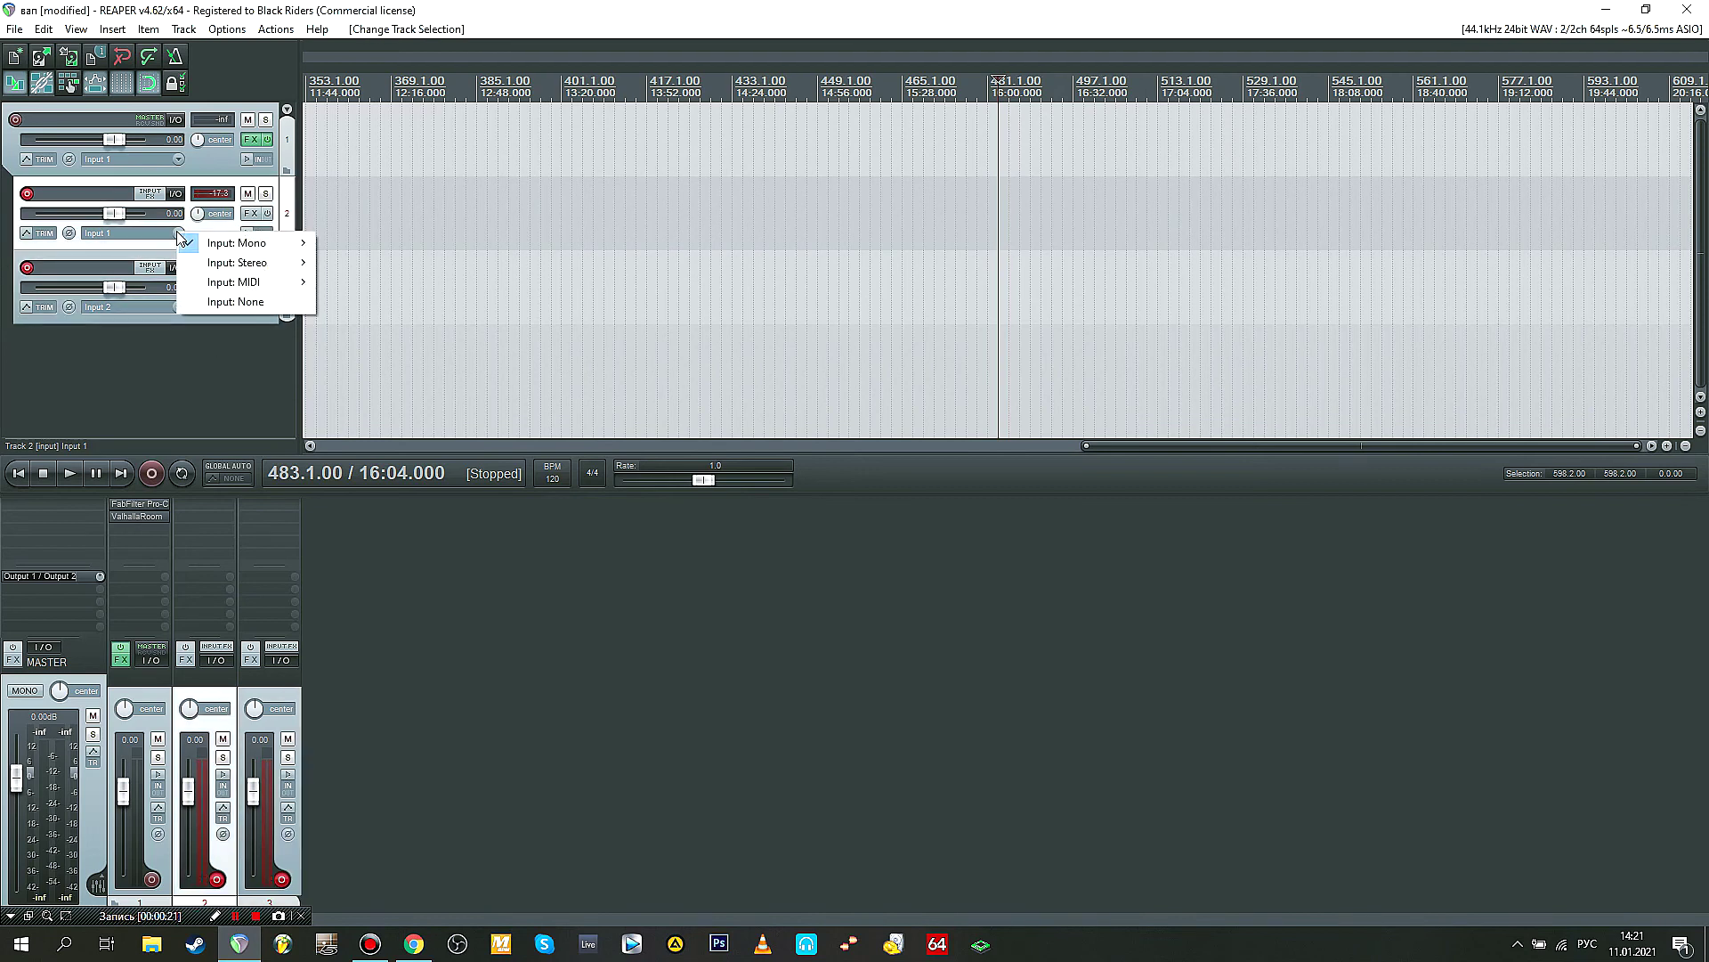
click(121, 341)
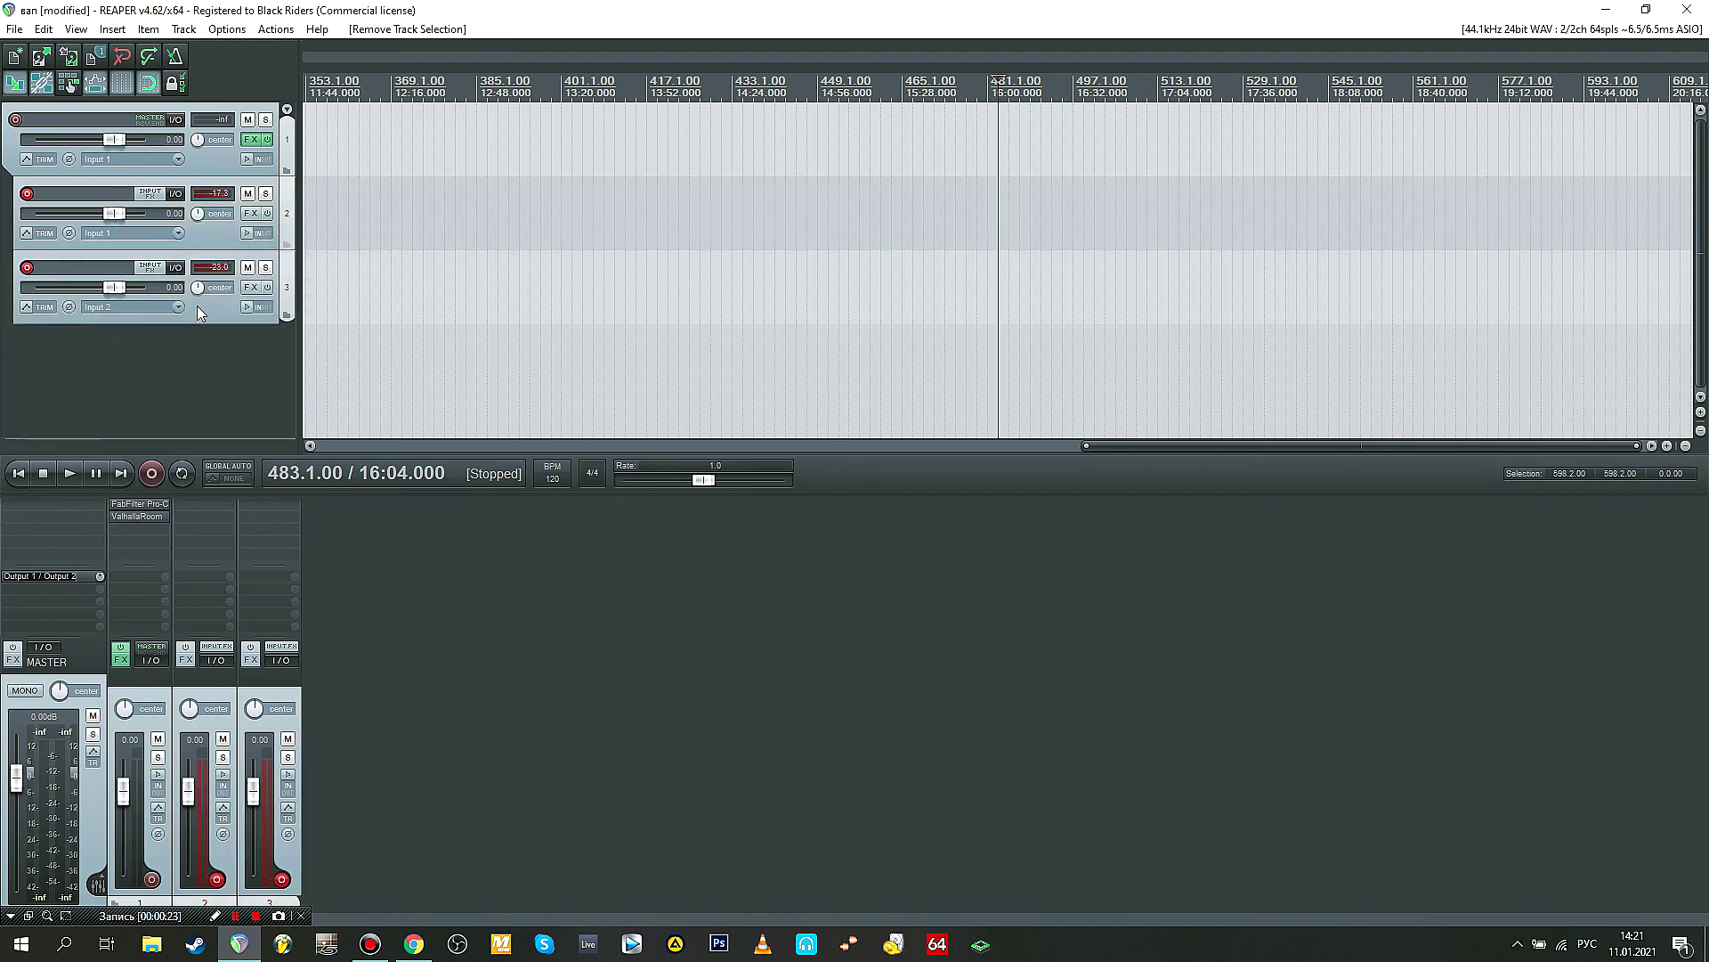
click(178, 307)
mouse_move(267, 313)
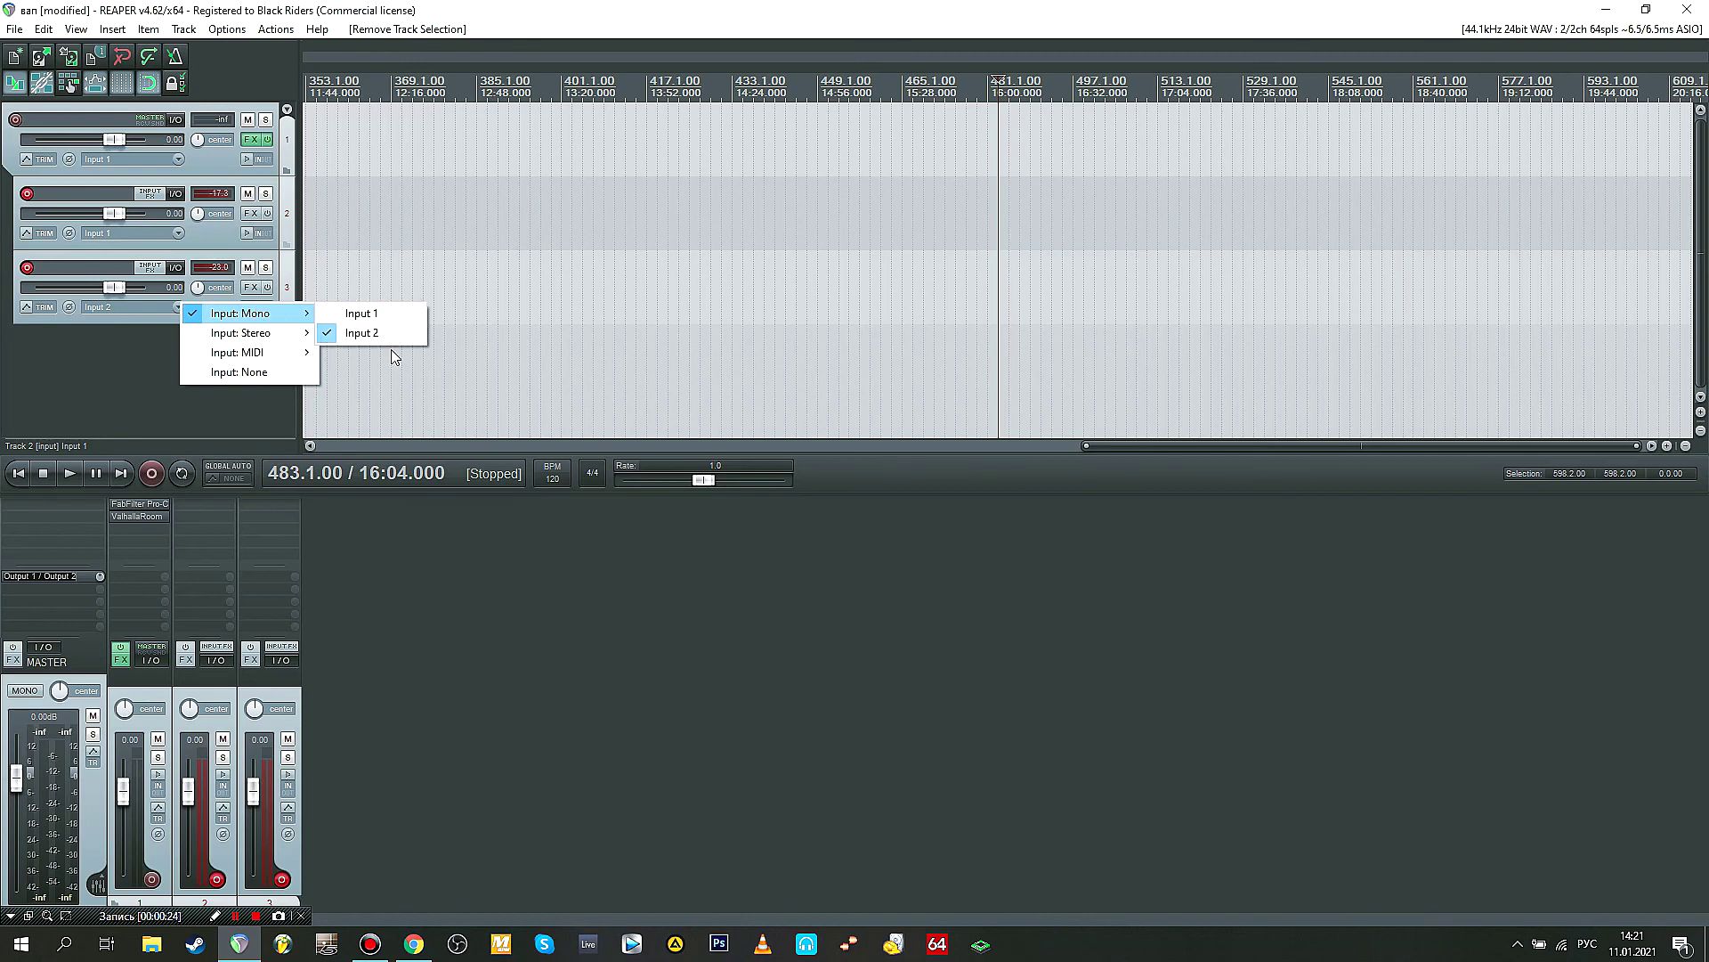
click(160, 367)
click(242, 315)
click(227, 245)
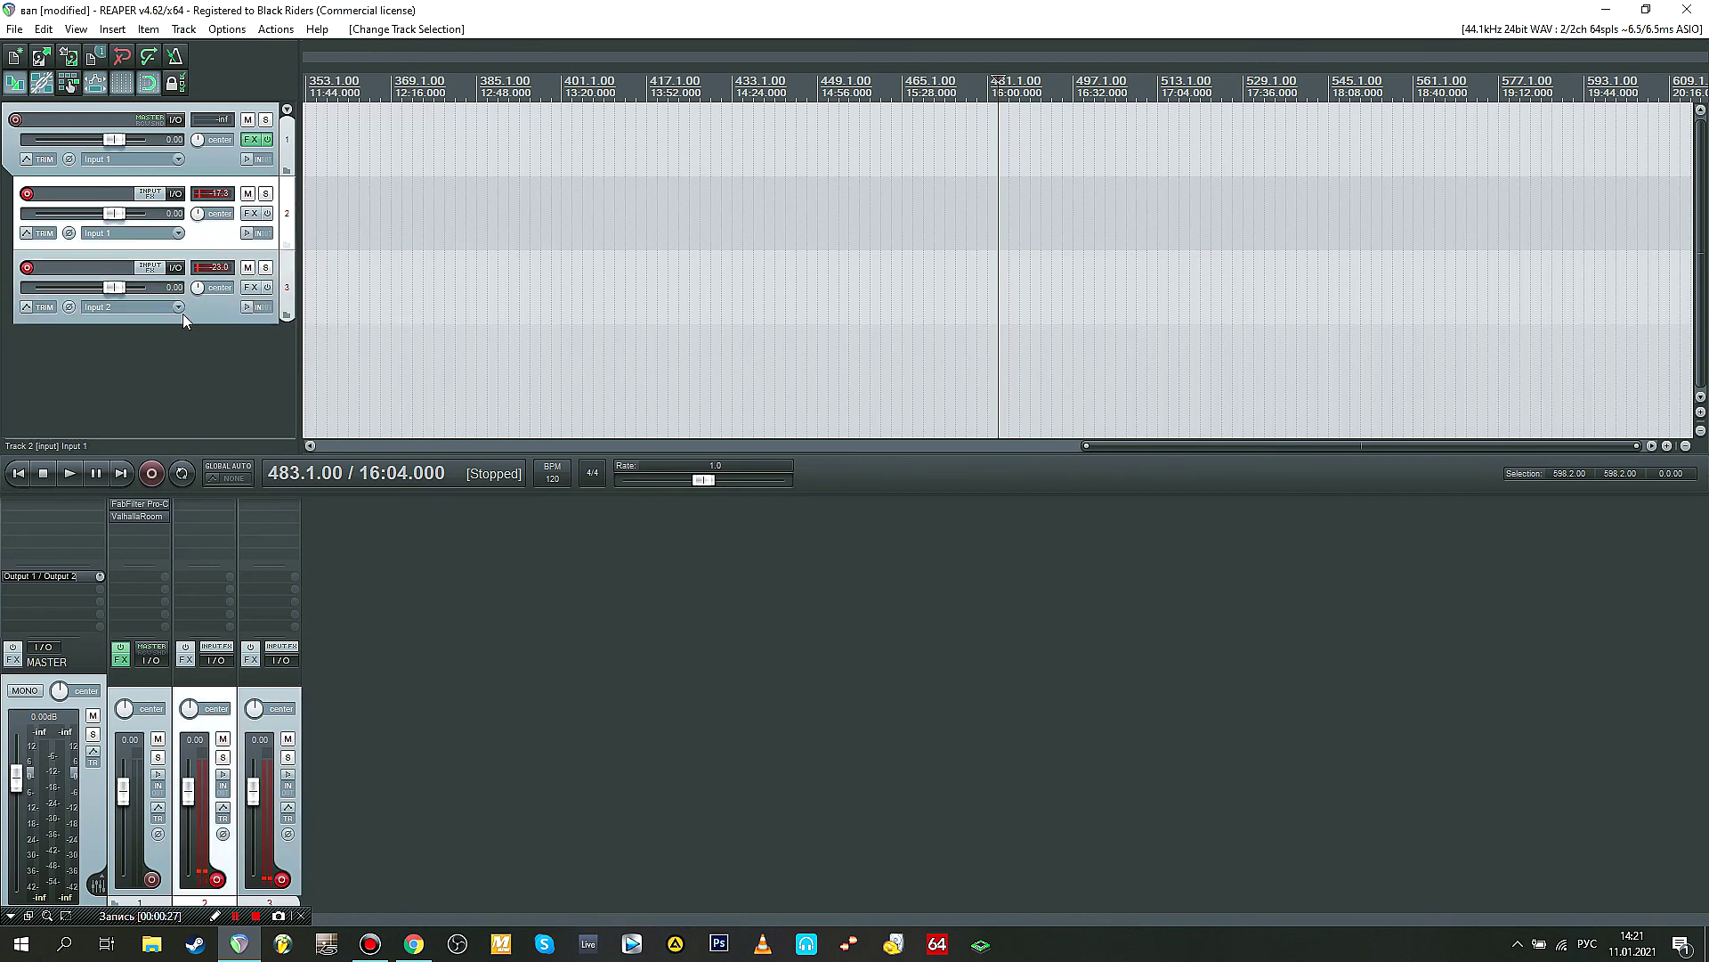
Step: Remove both existing effects, FabFilter Pro-C and ValhallaRoom, from the track 1 folder's FX chain
click(229, 170)
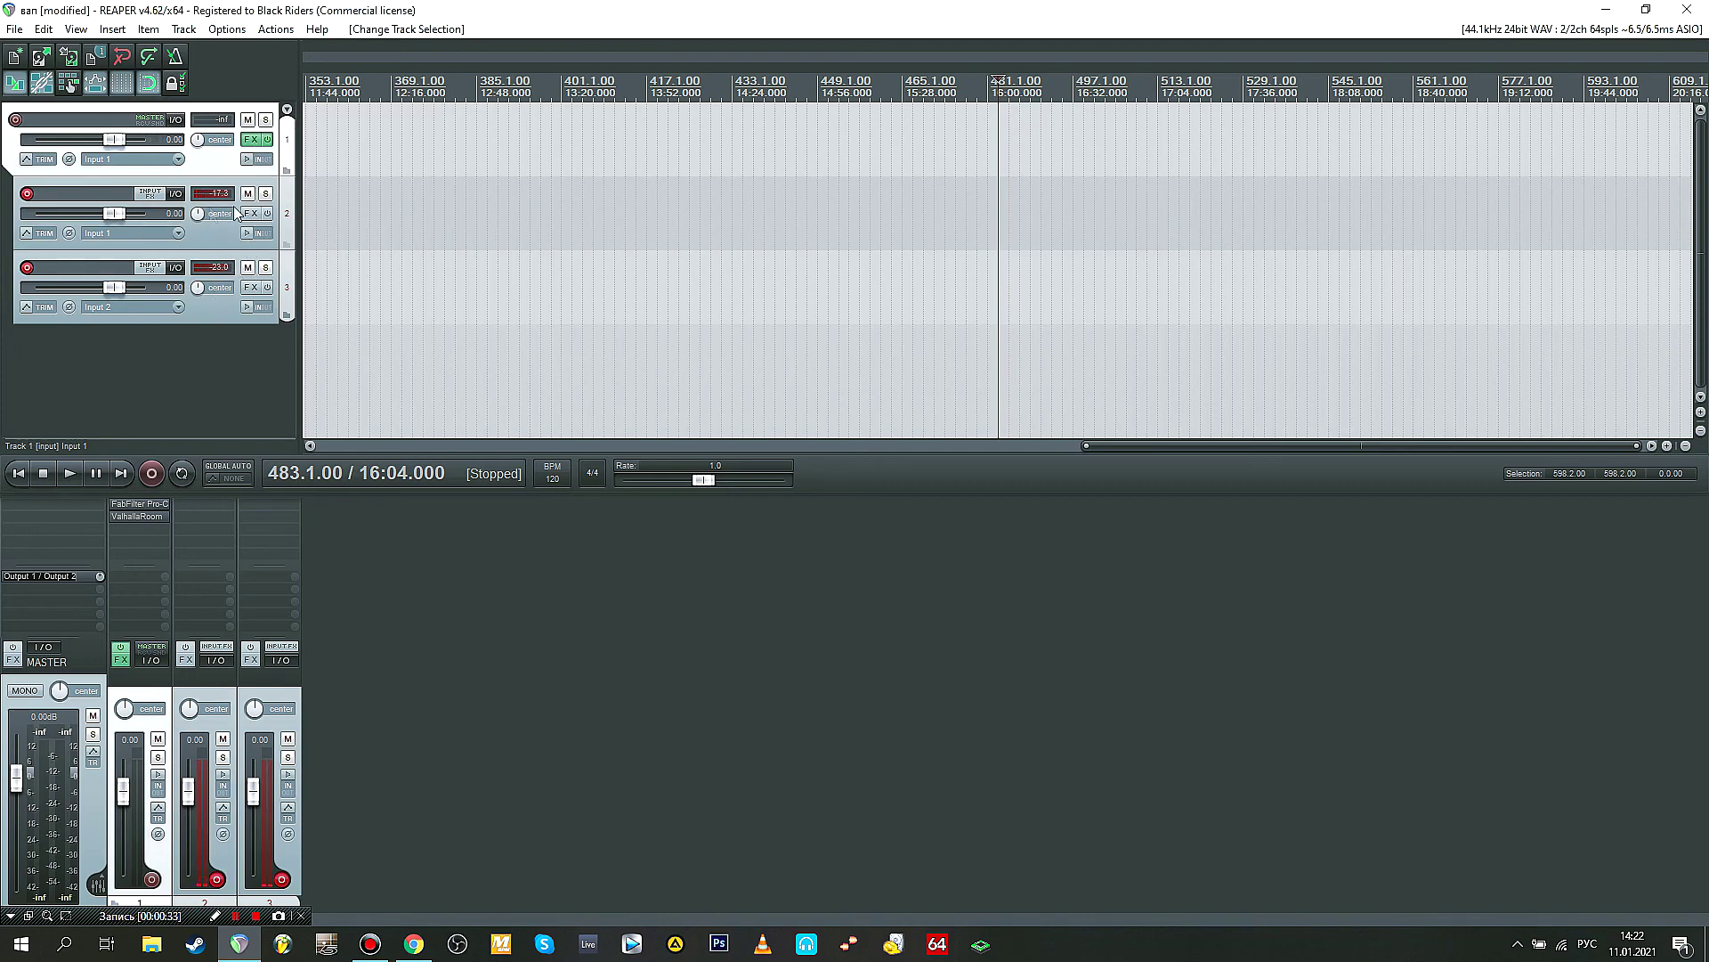
click(253, 142)
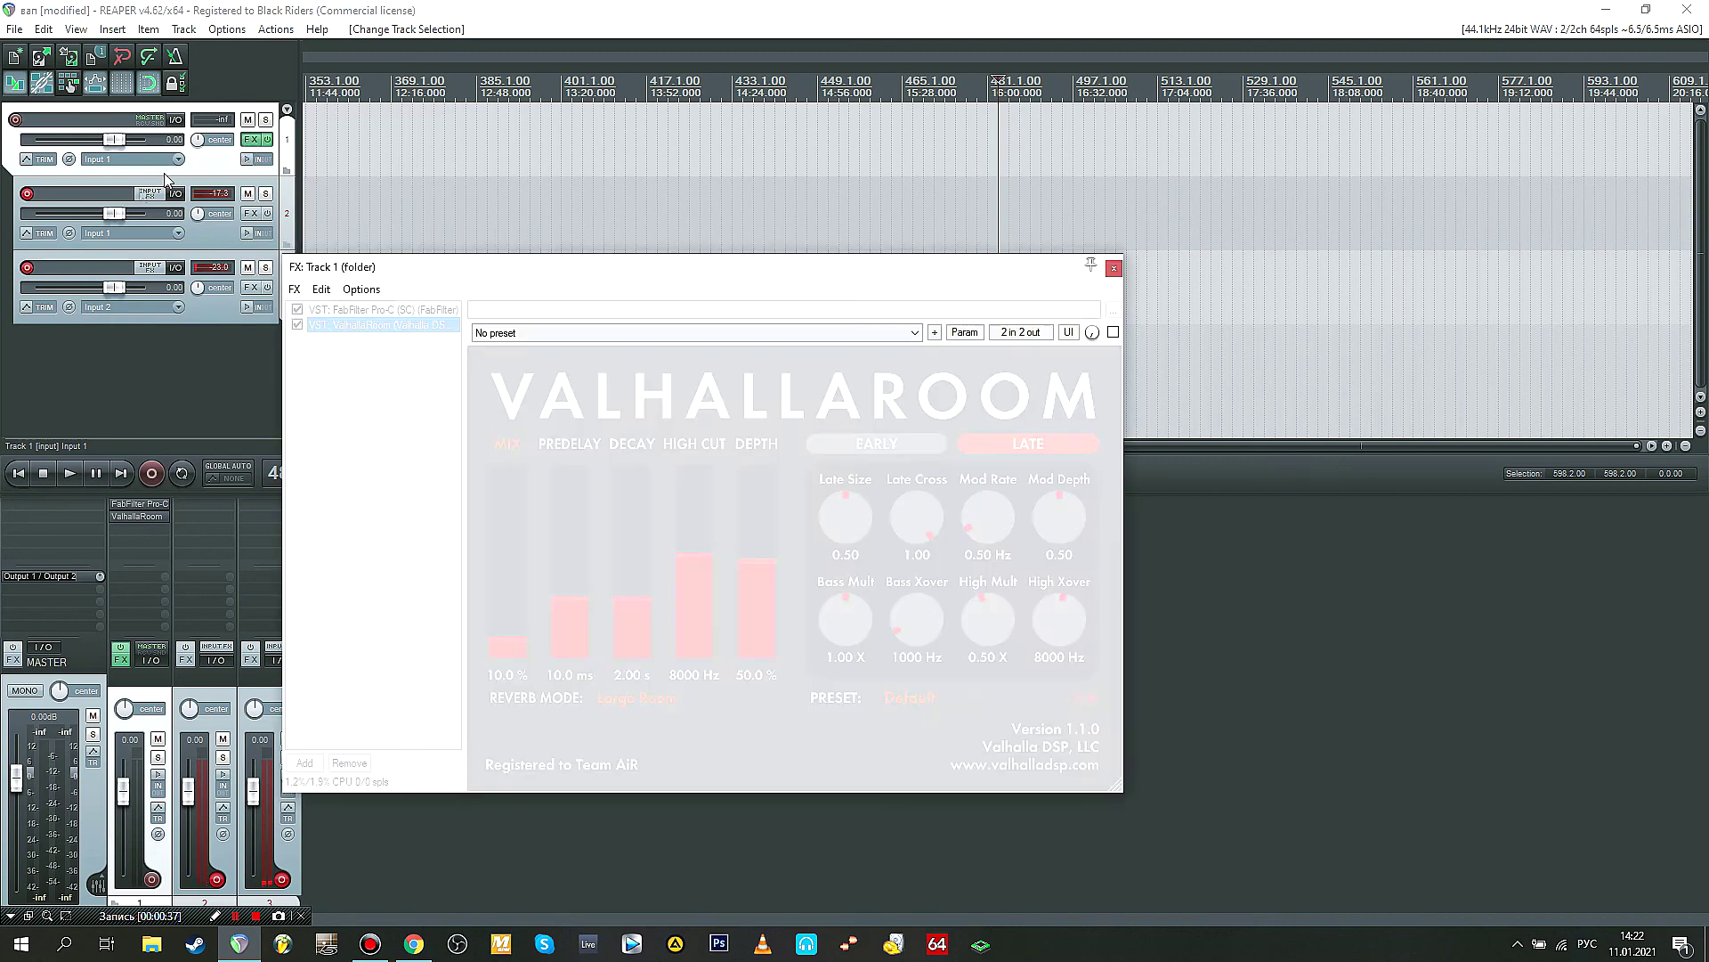
drag(386, 364, 361, 313)
key(Delete)
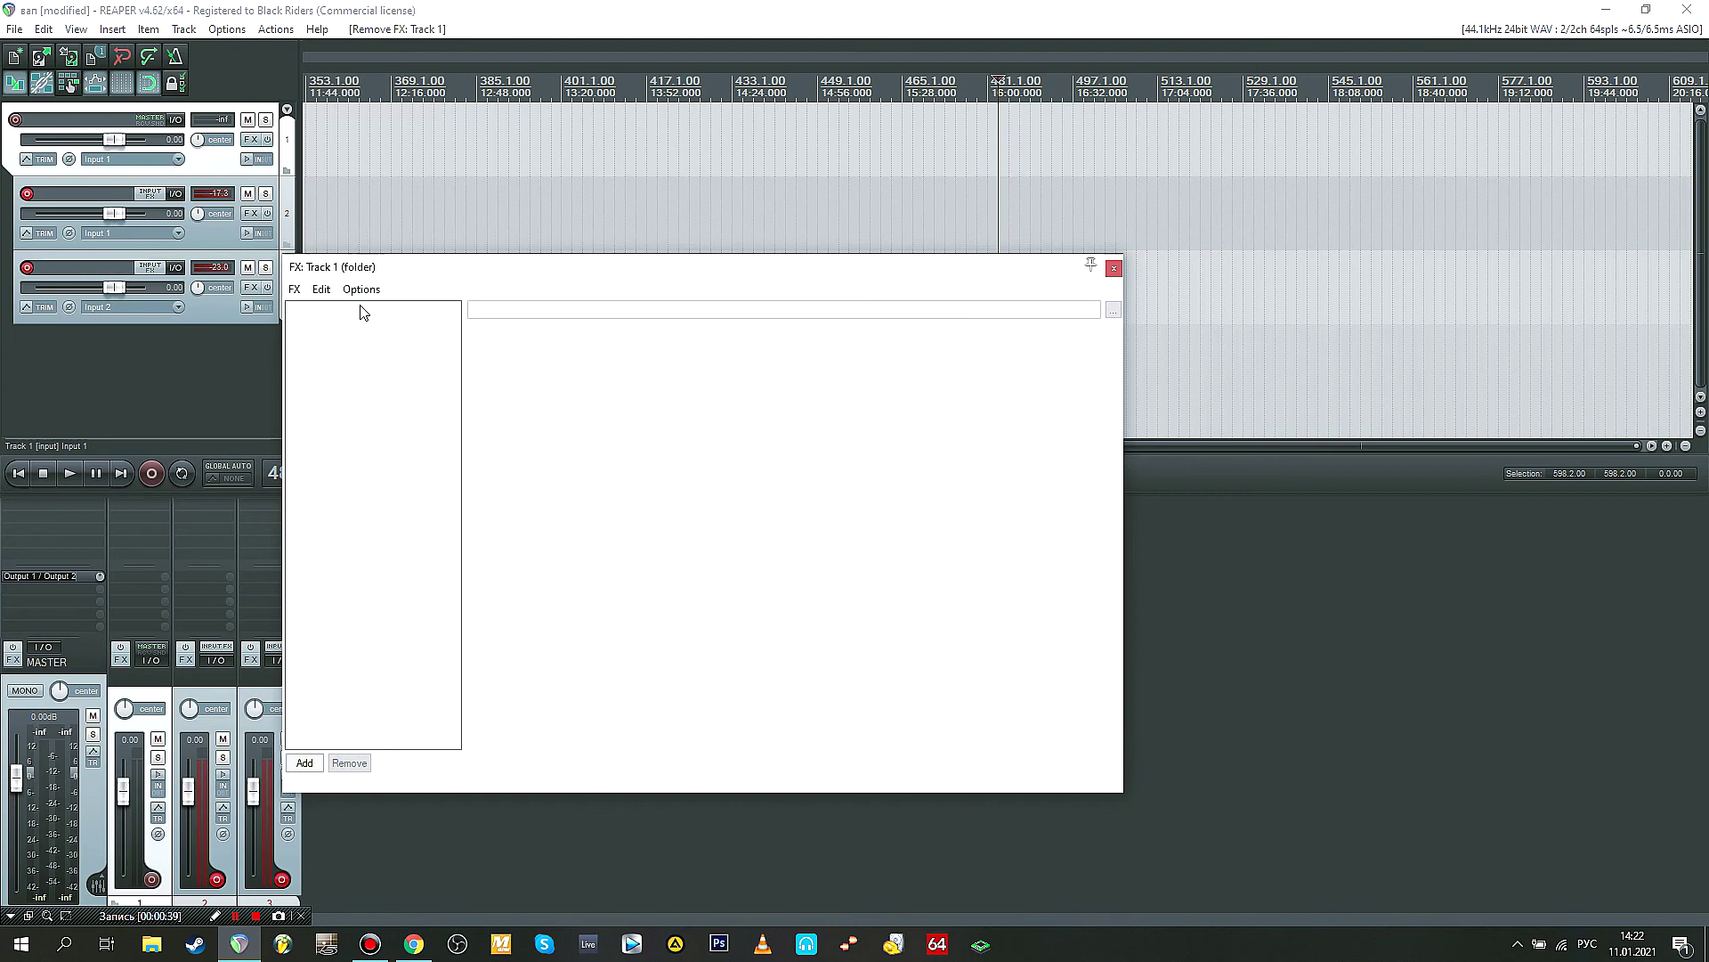
click(1113, 267)
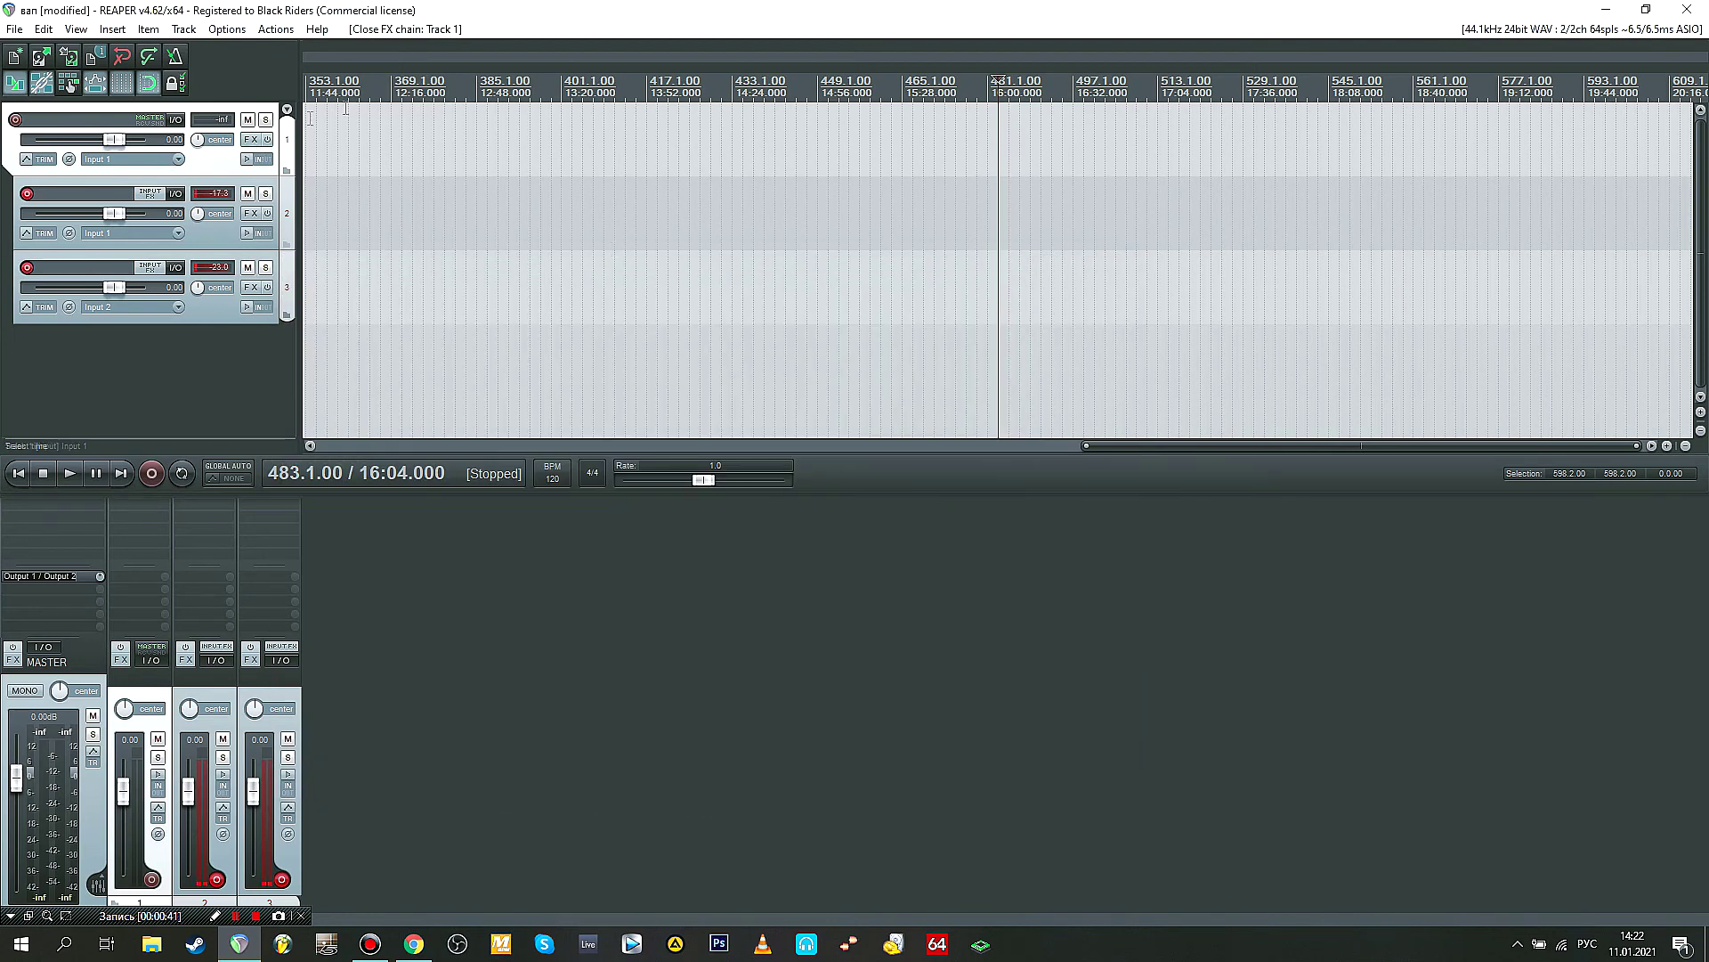
Step: Return the edit cursor to the start of the project at 1.1.00
scroll(346, 107, up, 2)
click(21, 470)
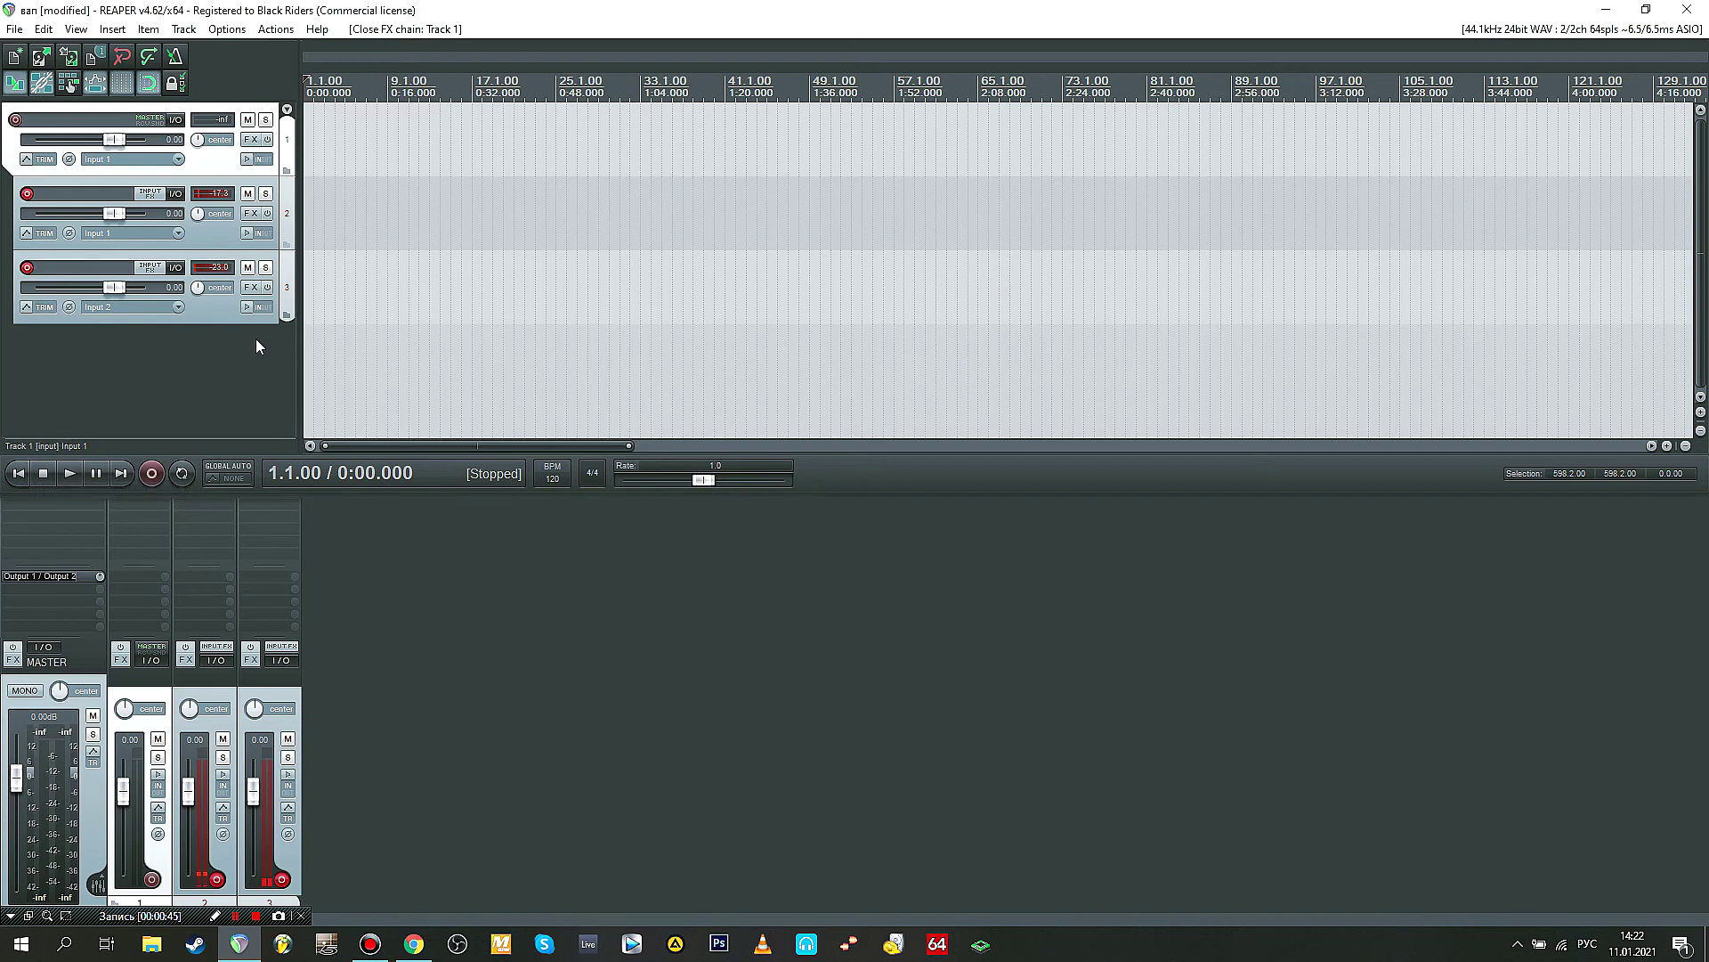
key(equal)
key(equal)
key(equal)
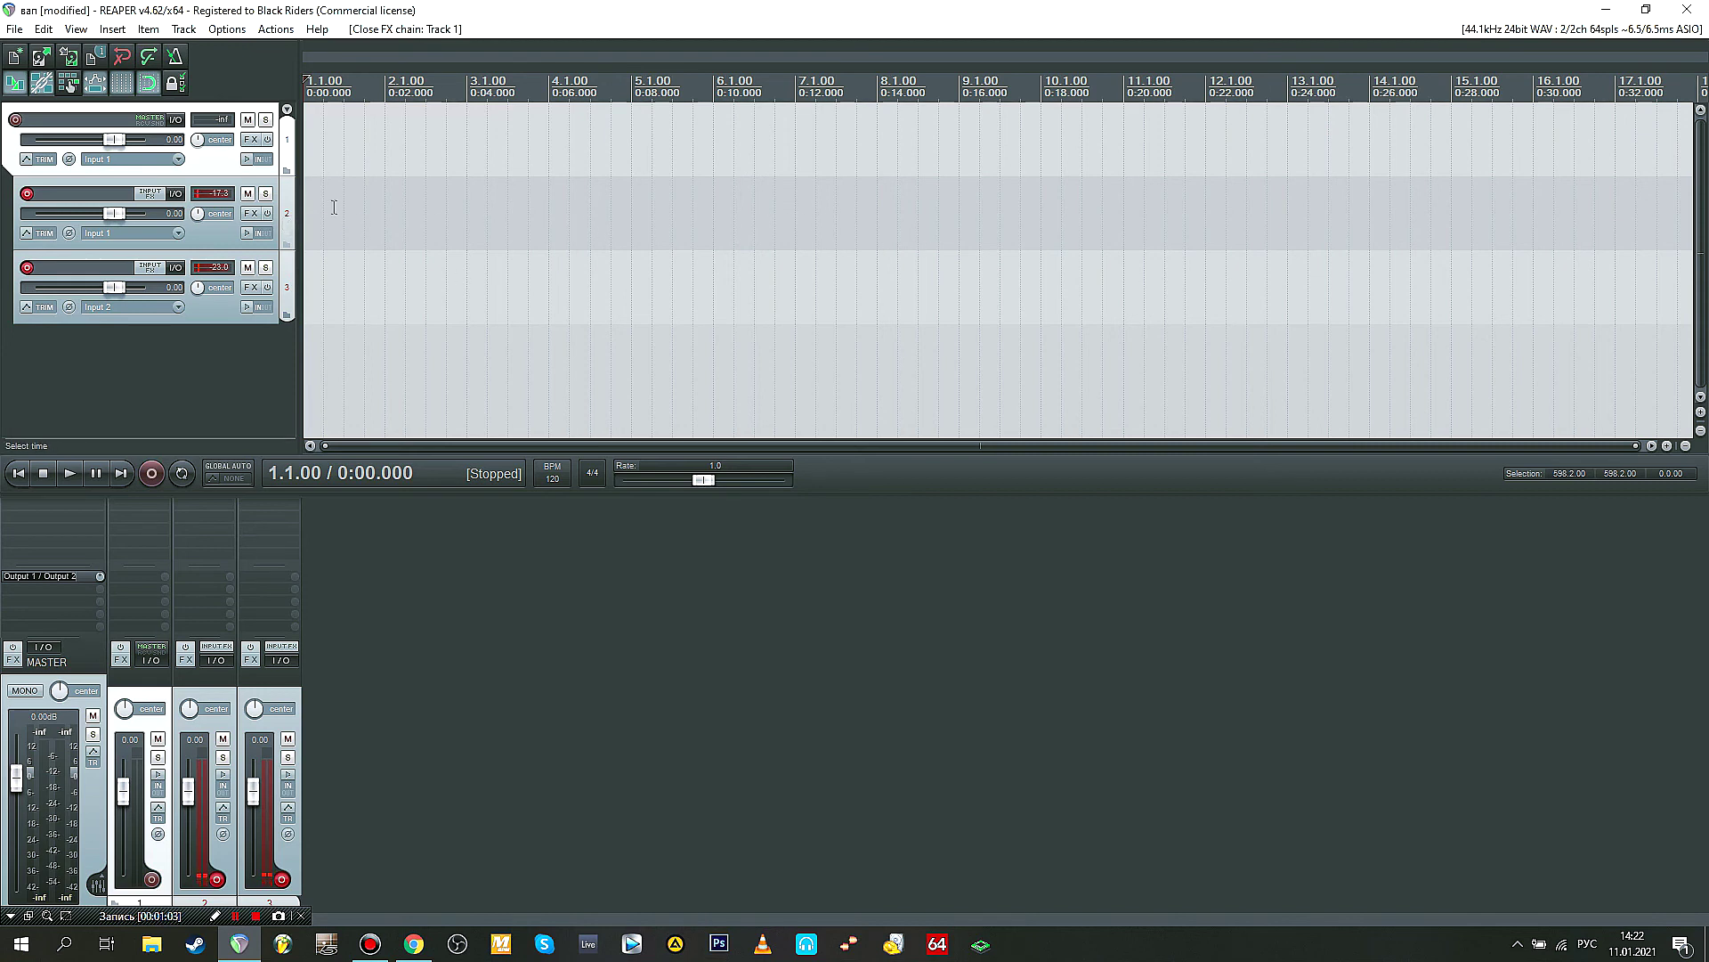
Step: Examine the recorded waveforms on tracks 2 and 3 and their combined display on the track 1 folder
scroll(307, 204, up, 2)
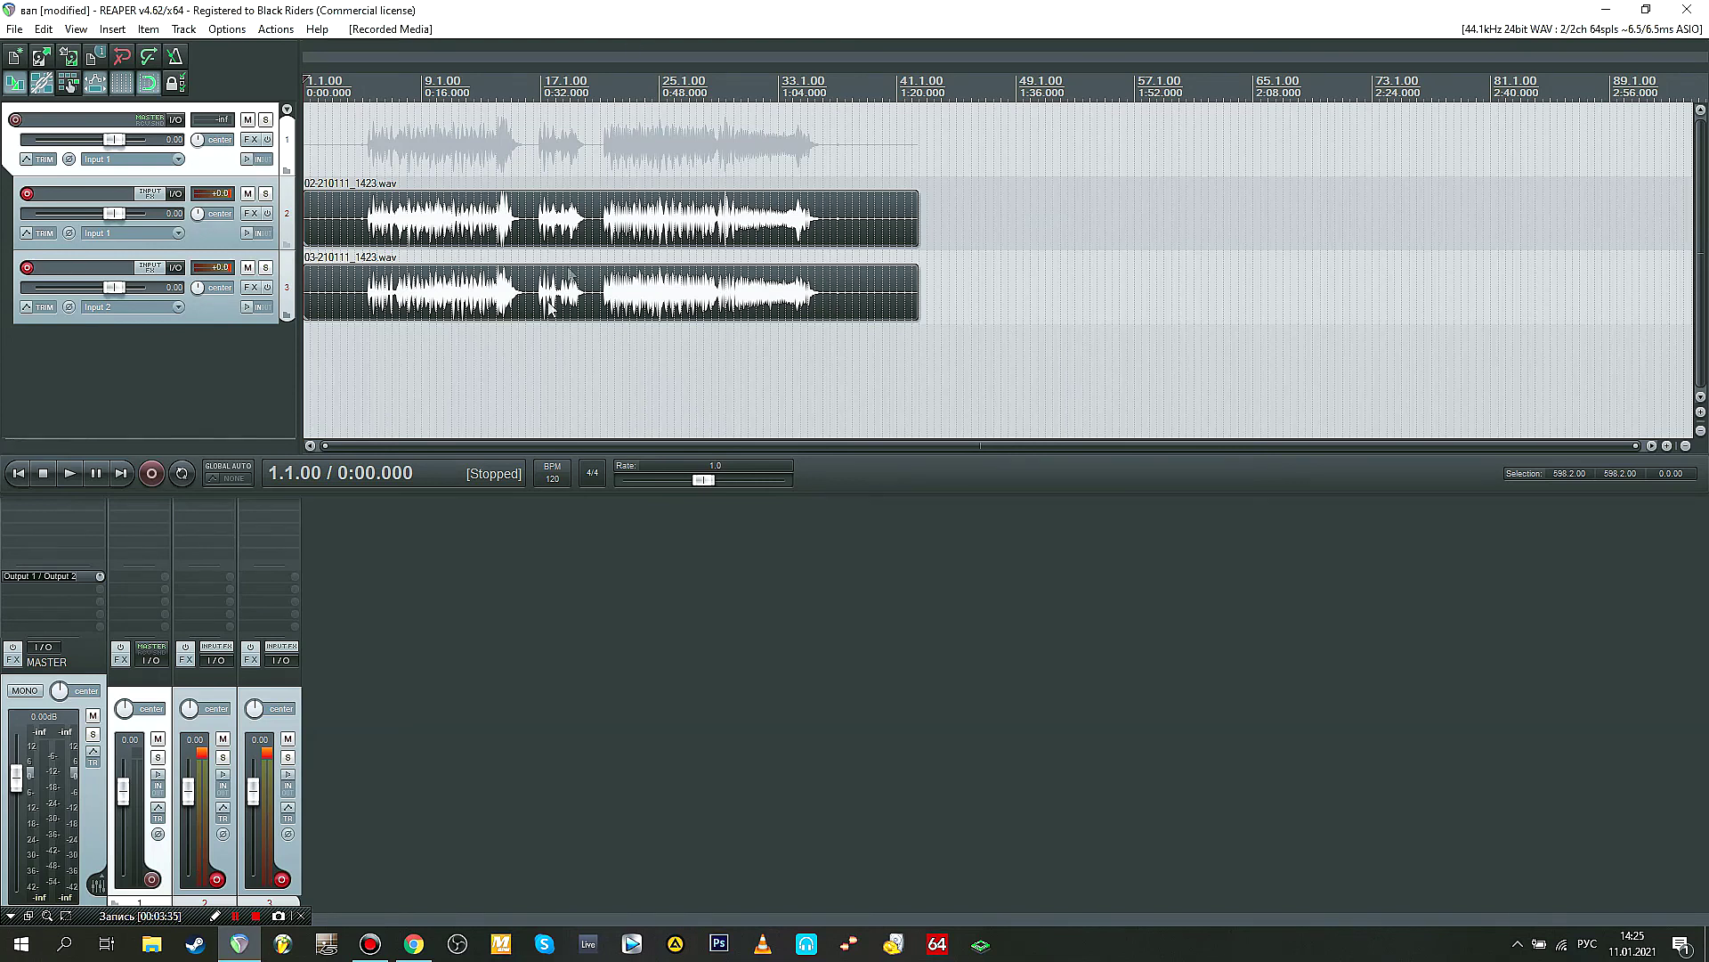
scroll(1008, 338, up, 2)
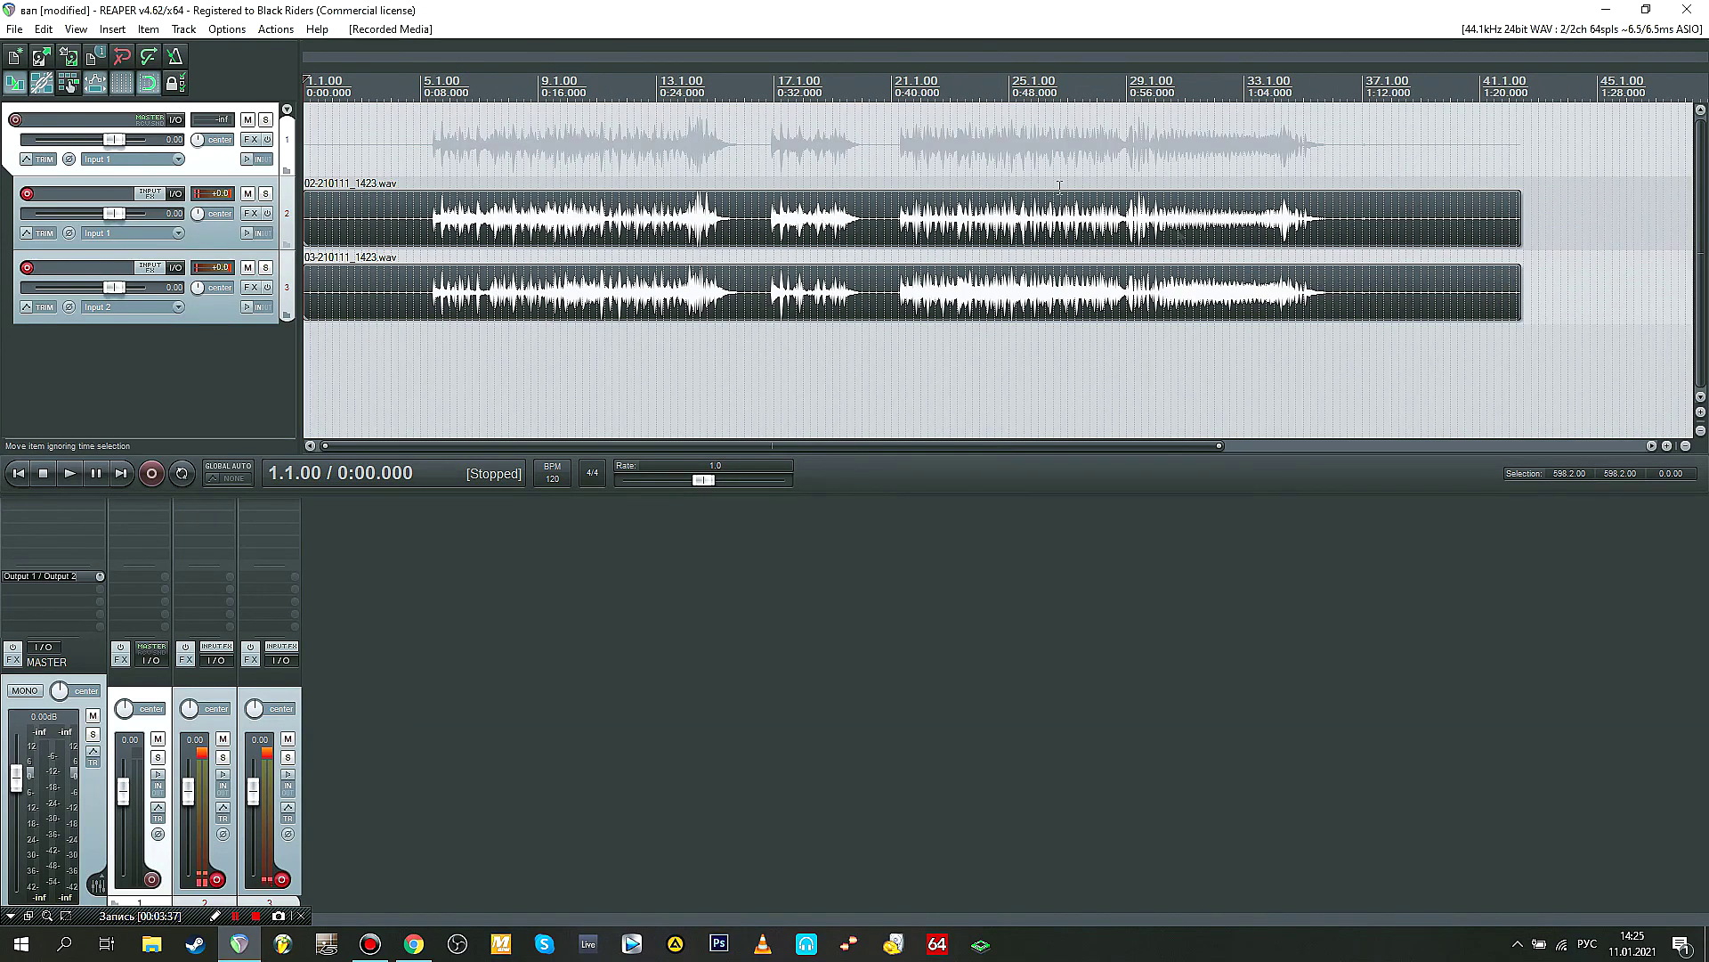
scroll(899, 236, down, 2)
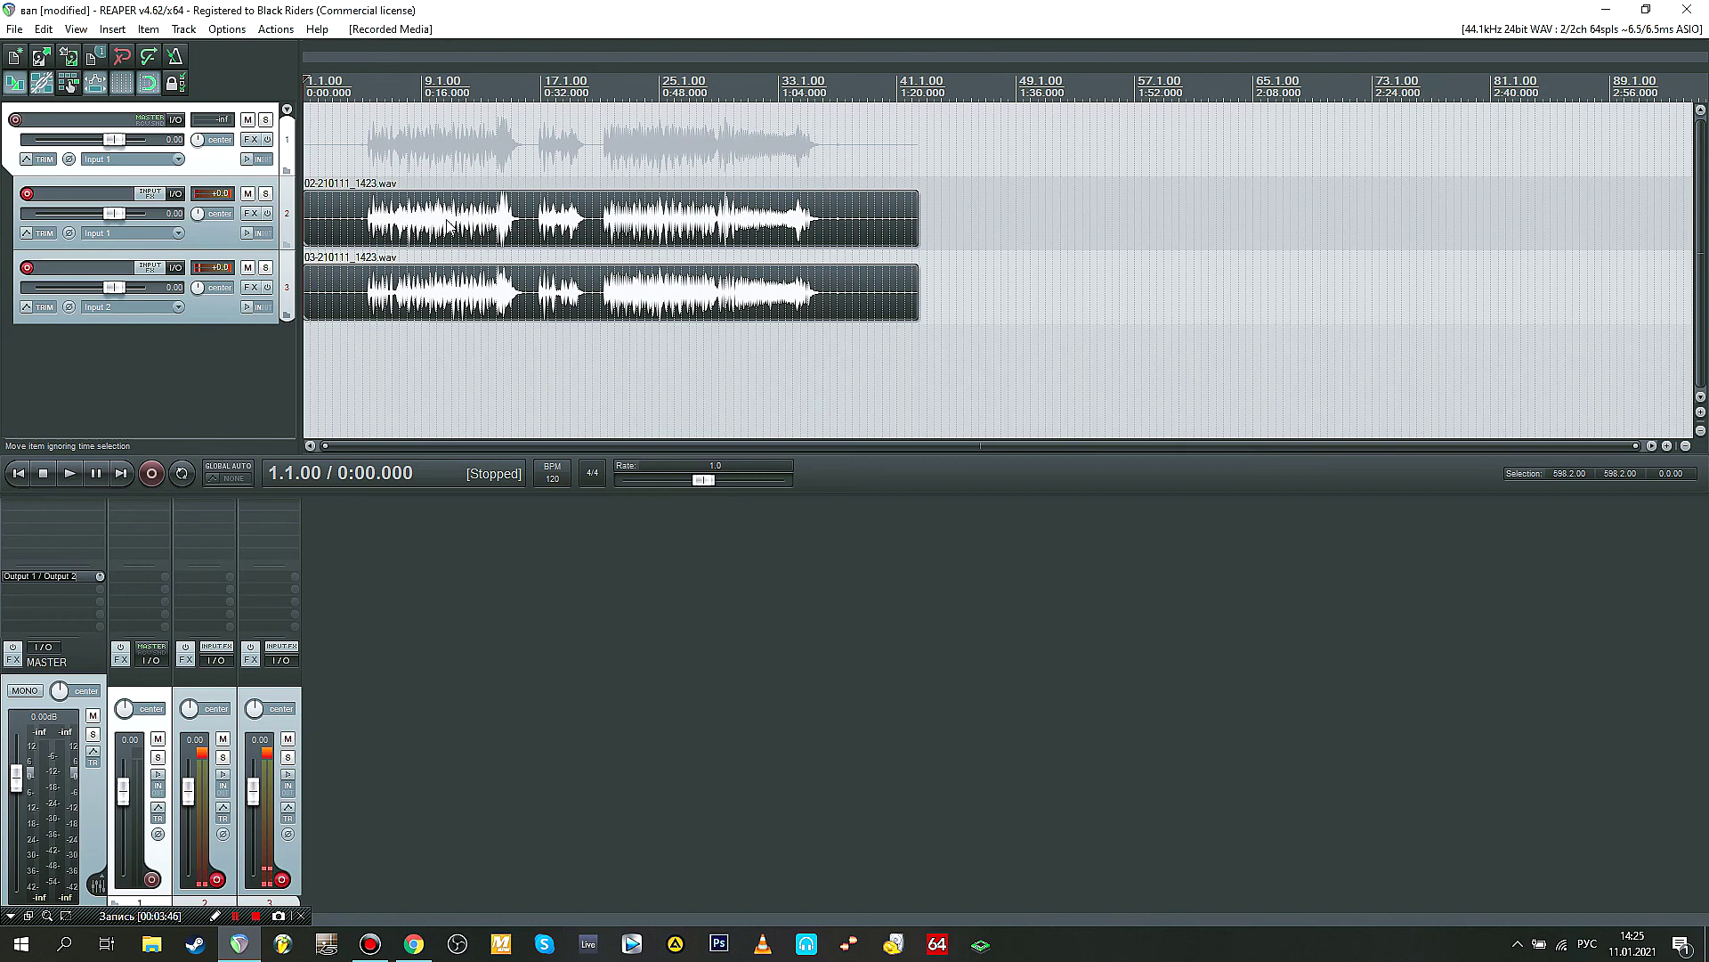
click(488, 218)
click(545, 294)
scroll(552, 294, up, 3)
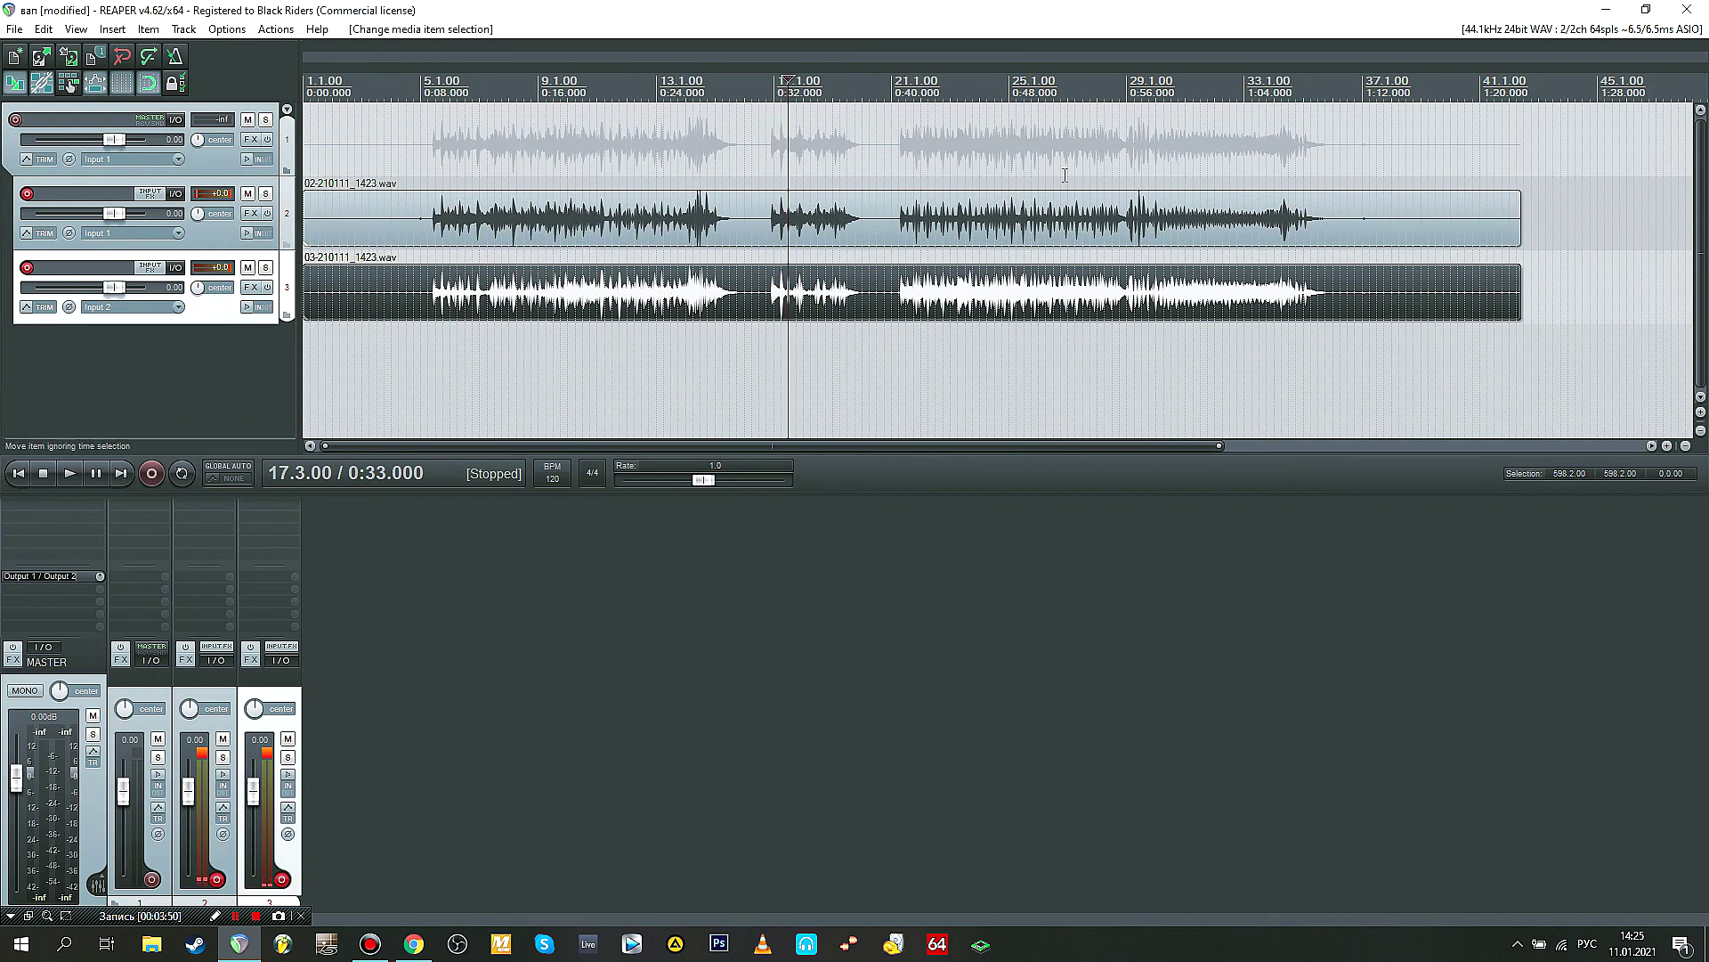
click(204, 159)
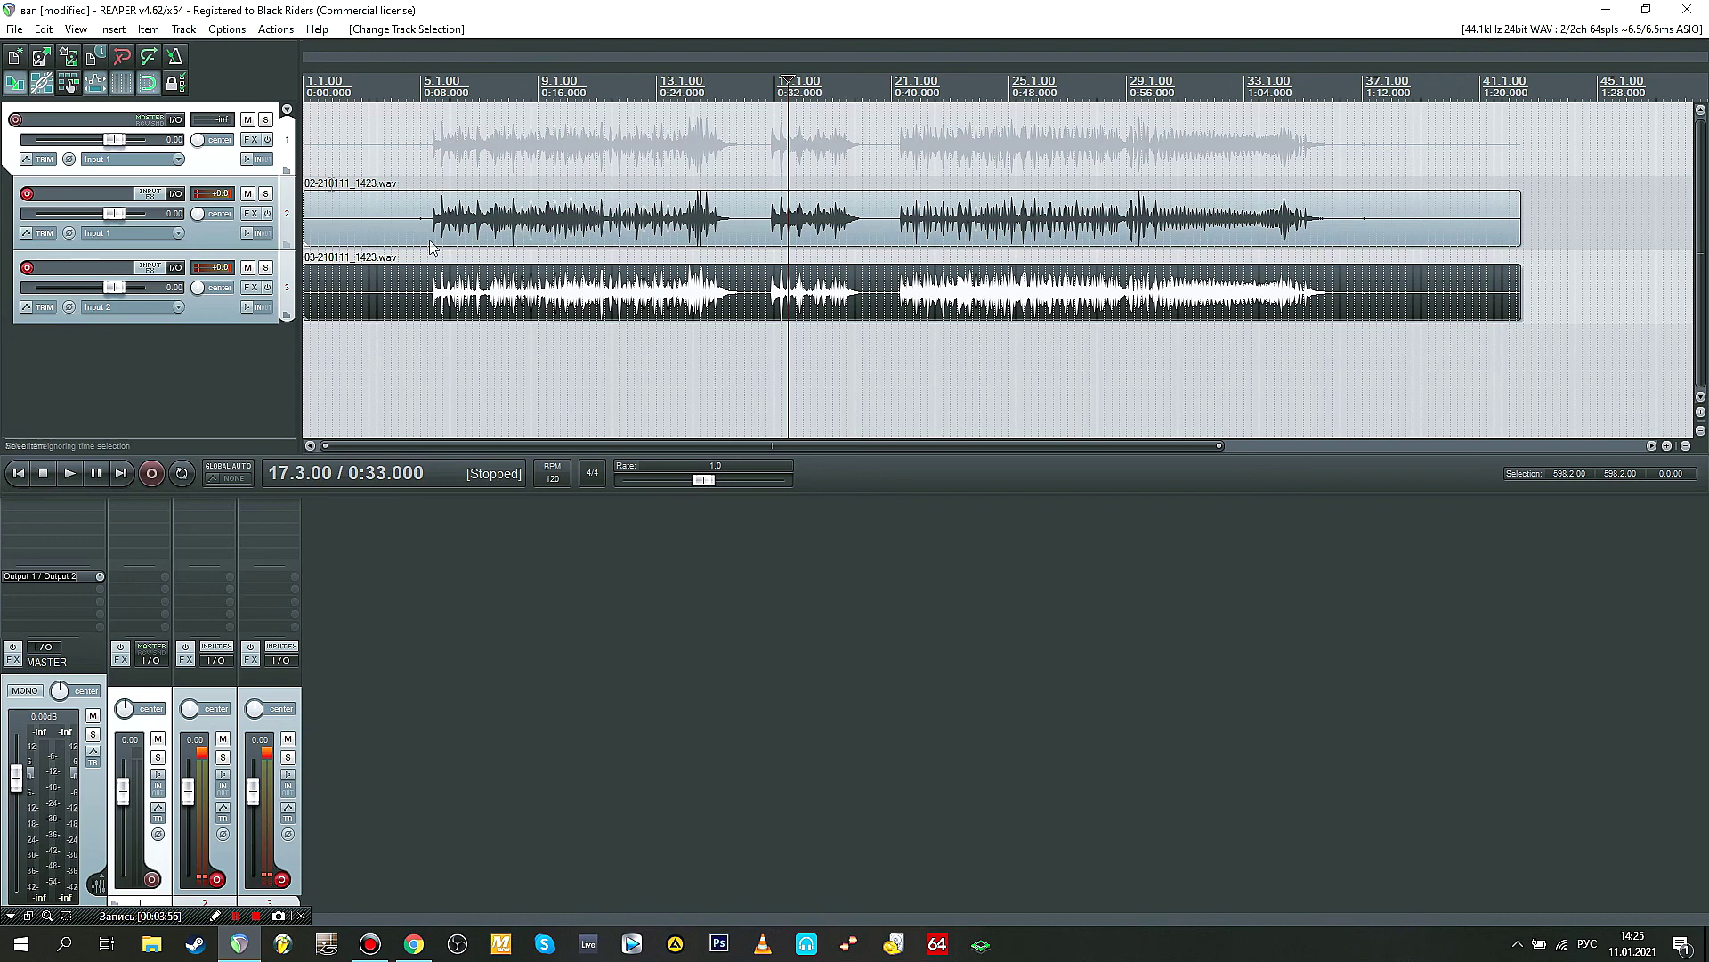
click(1333, 294)
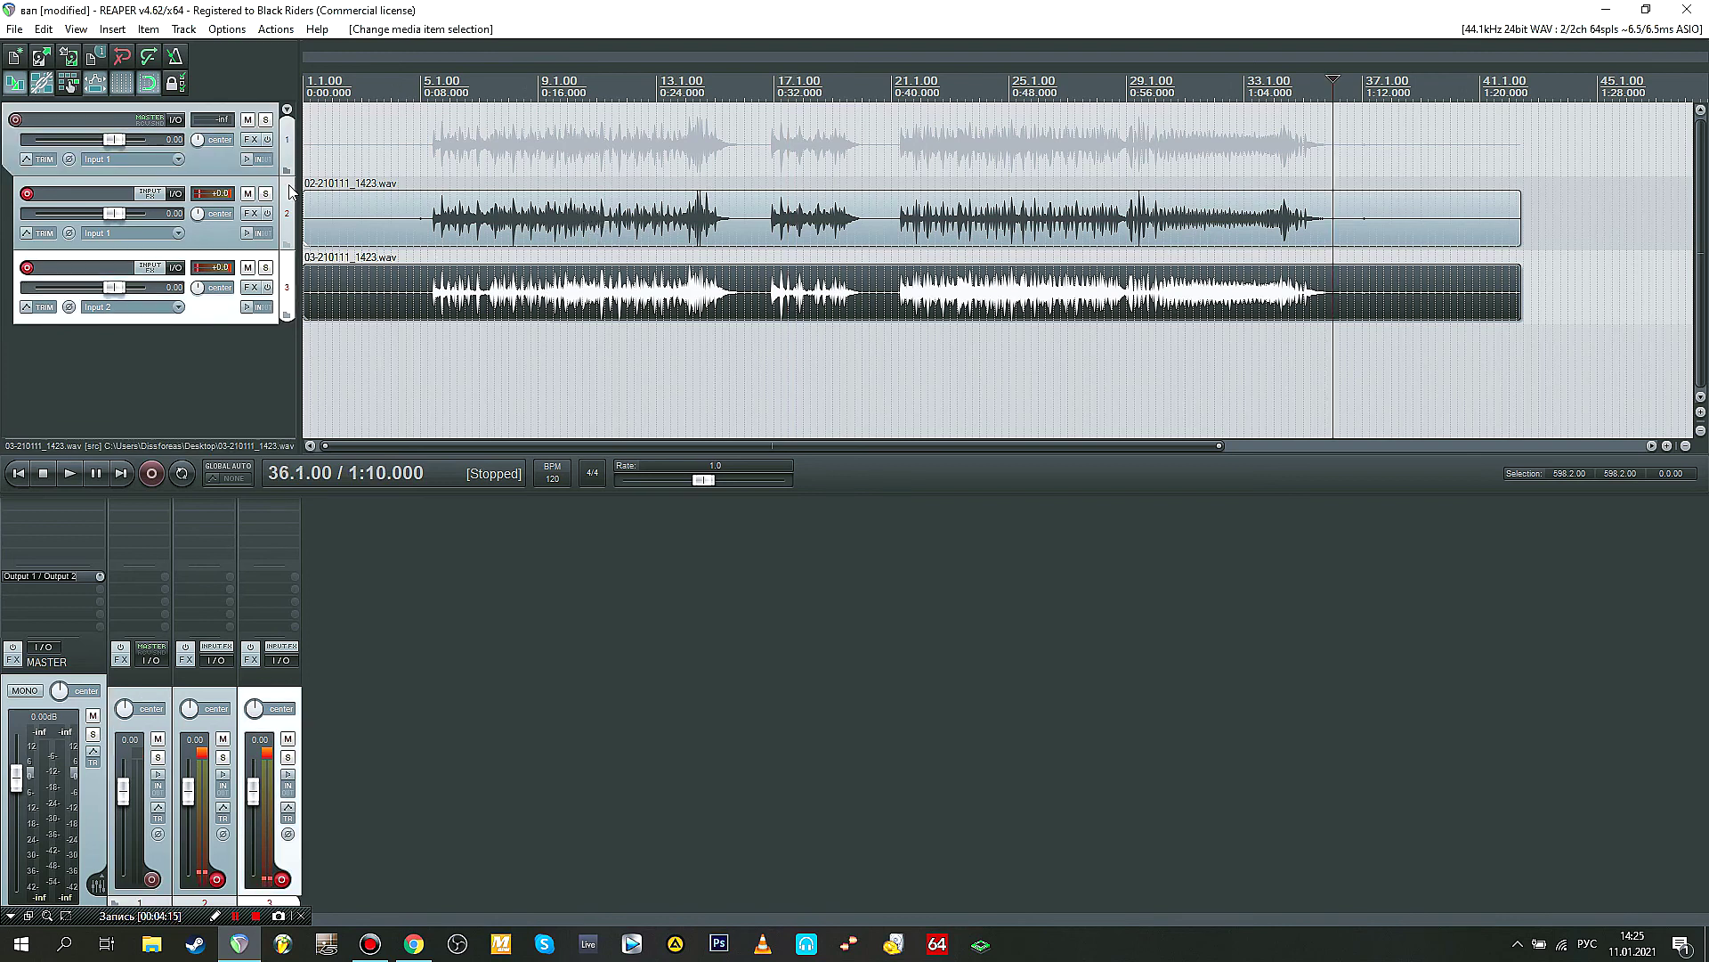
Step: Add the ValhallaRoom reverb to the track 1 folder and set its Mix to 8%
click(251, 140)
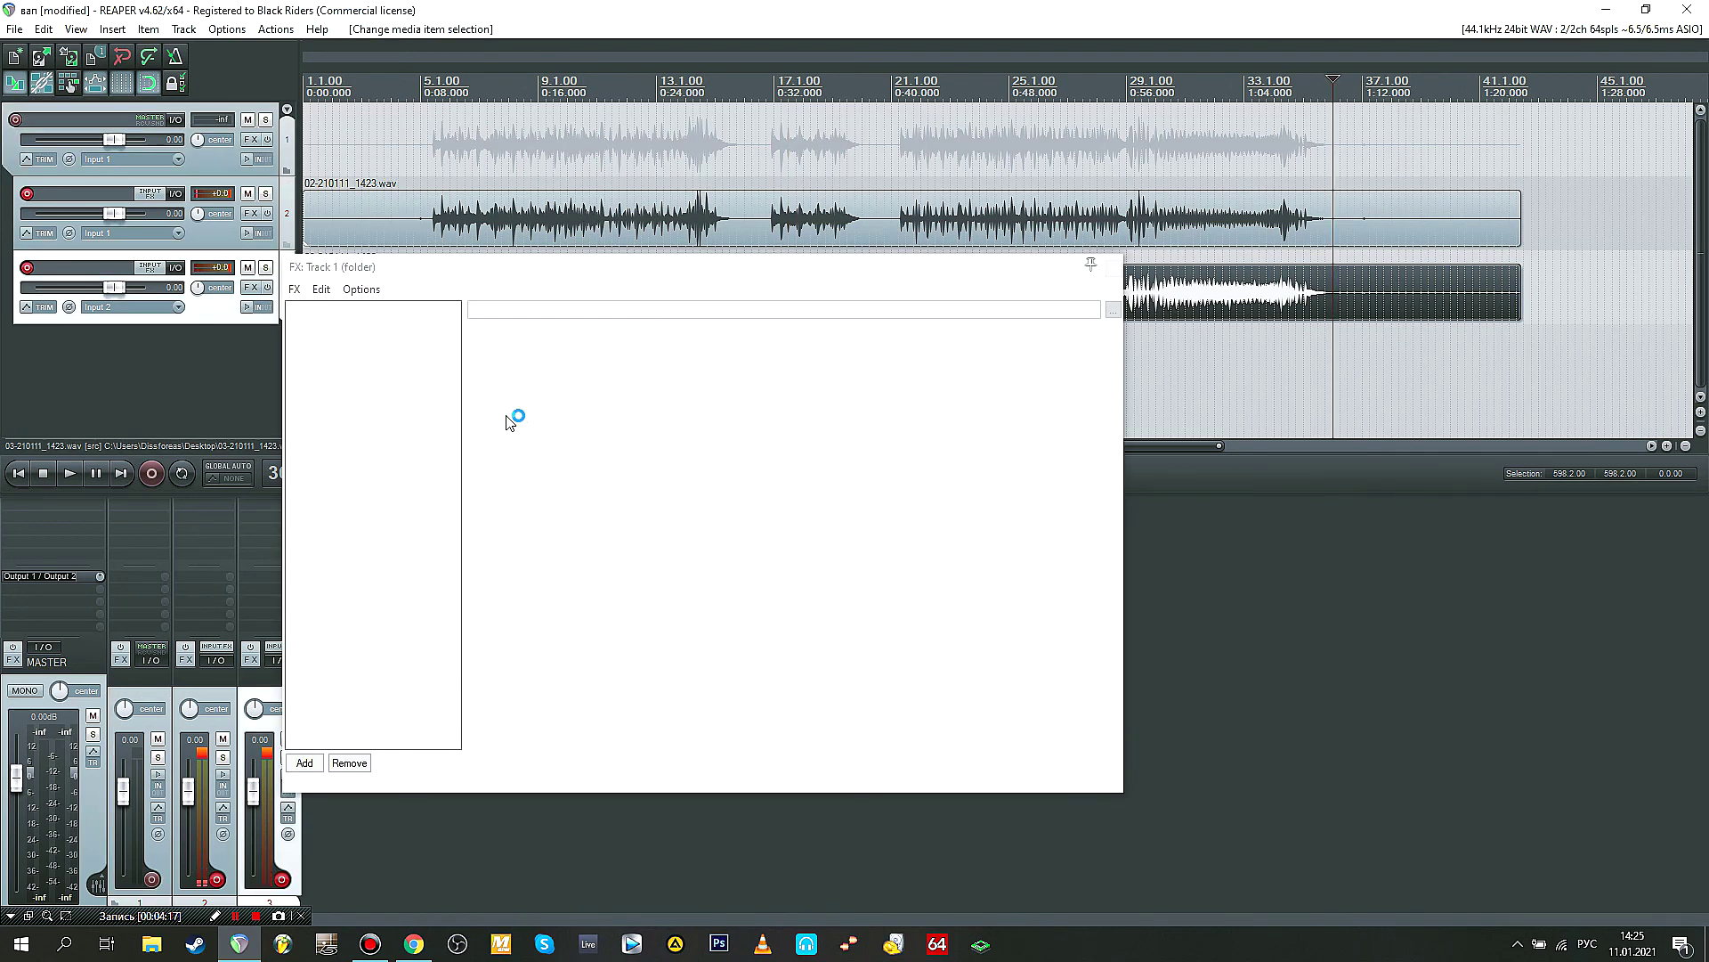
click(700, 454)
drag(806, 626, 1118, 621)
double_click(828, 535)
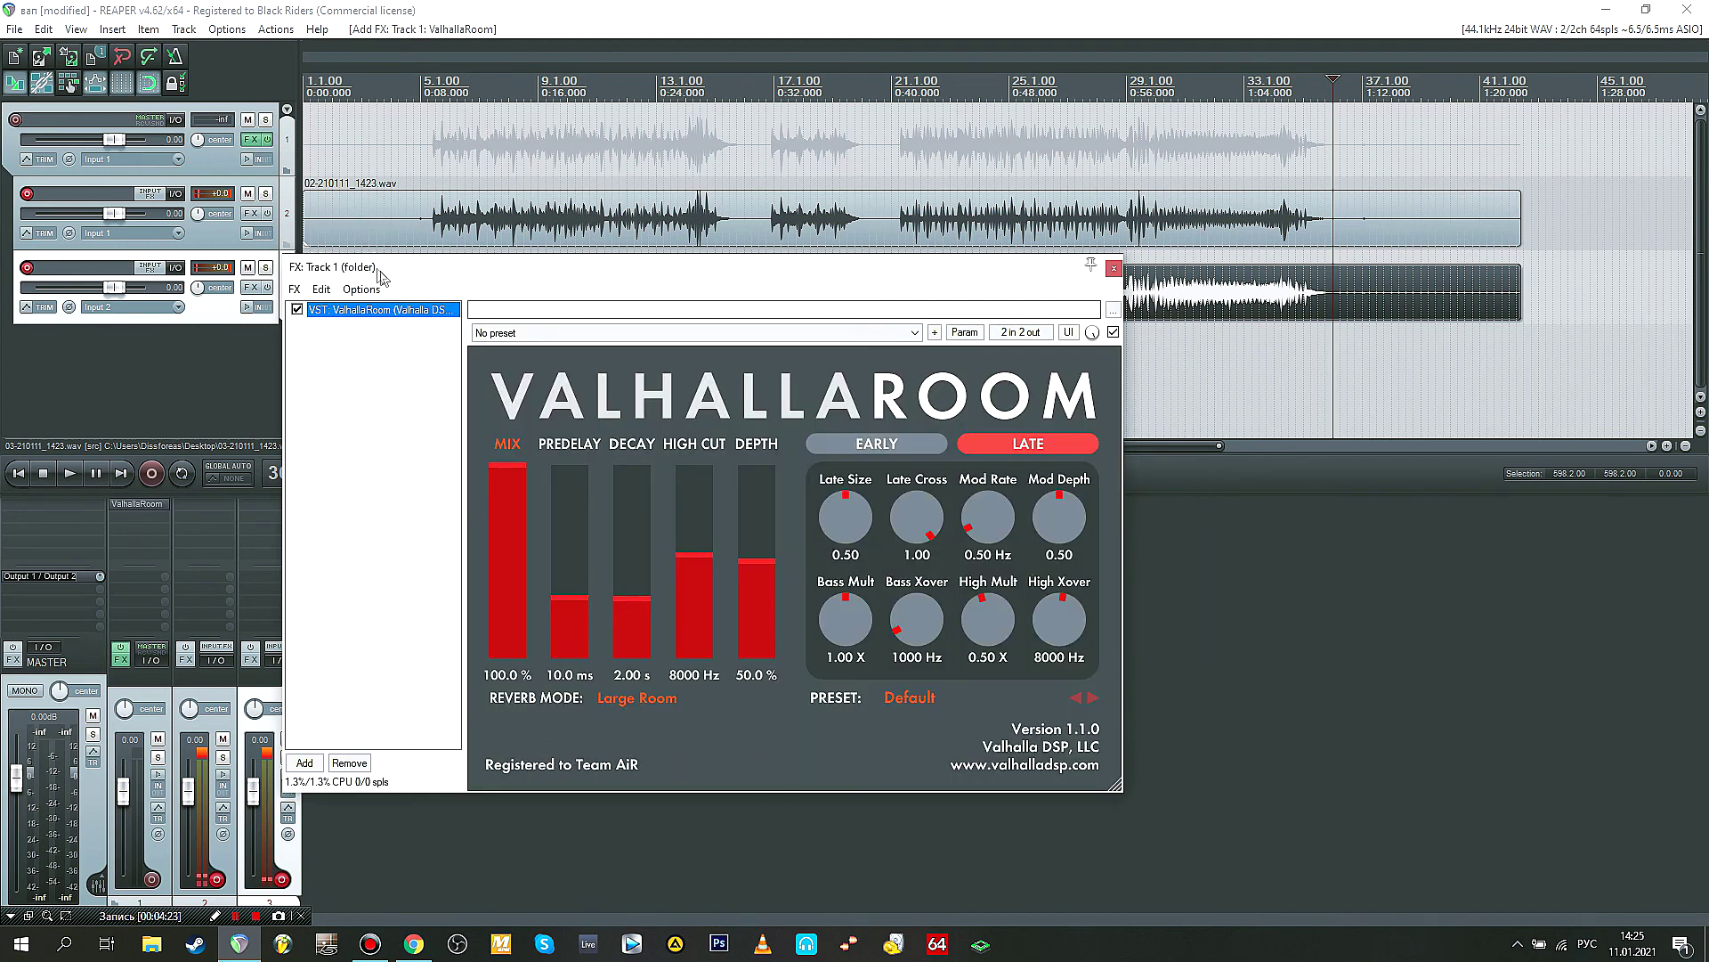
click(504, 674)
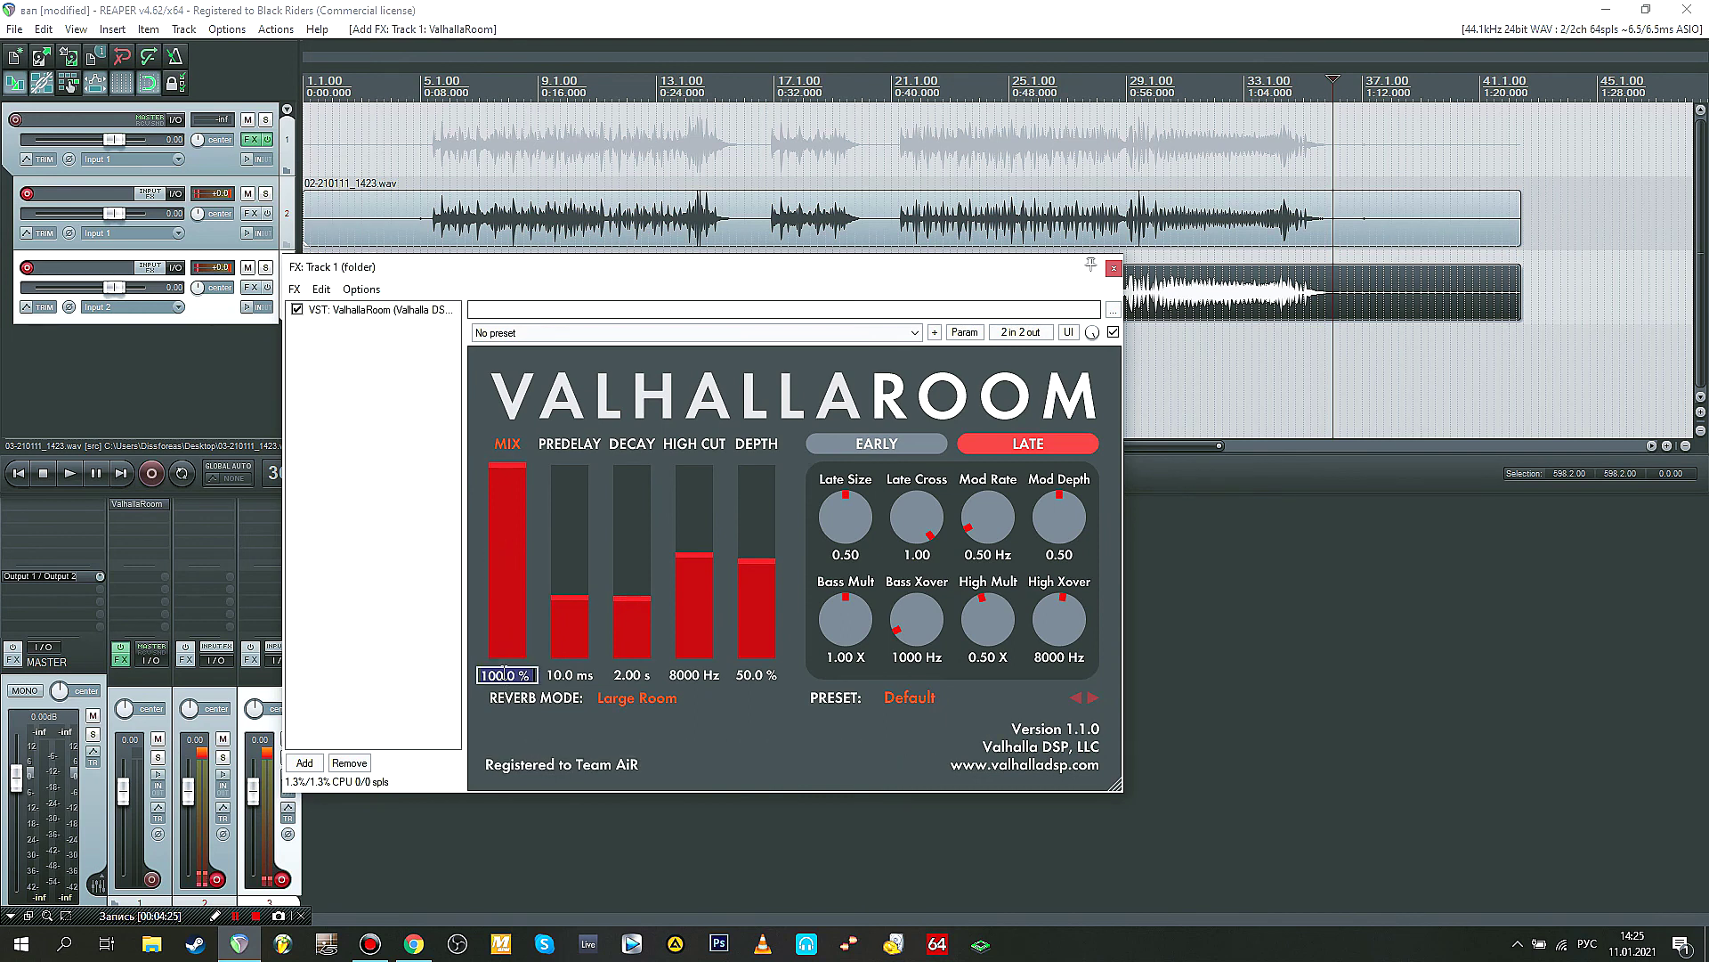
text(8)
key(Return)
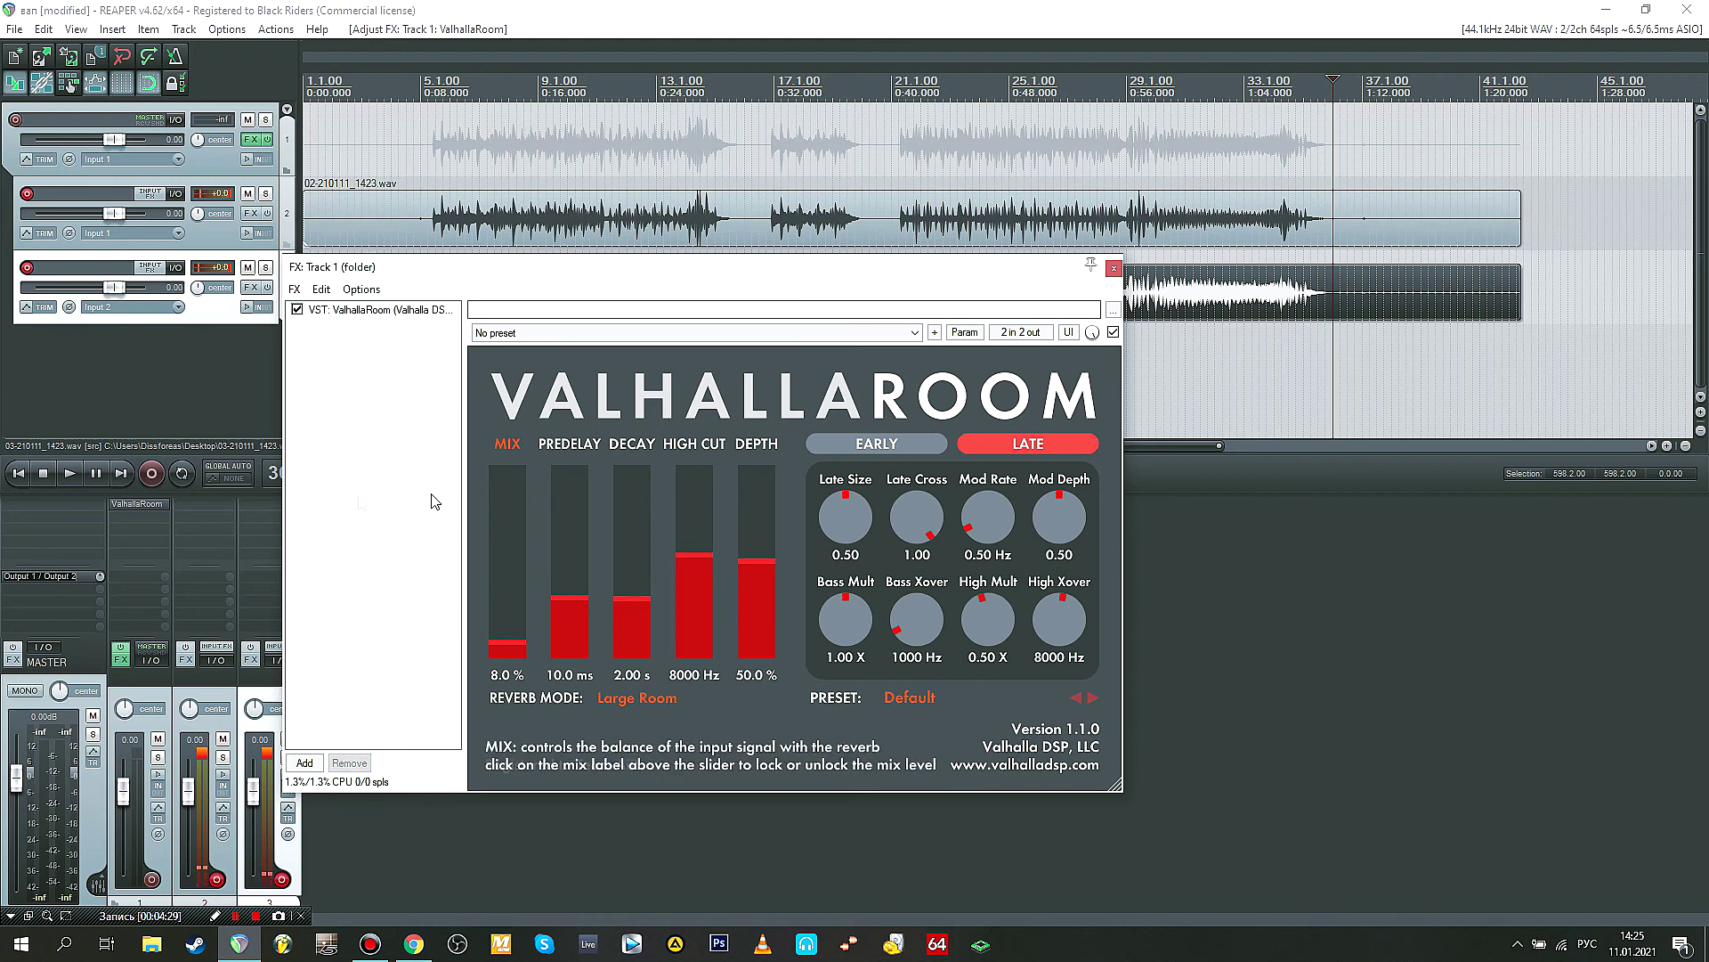
Step: Add FabFilter Pro-C (SC) to the track 1 folder and load its Extreme Pumping drum preset
click(305, 763)
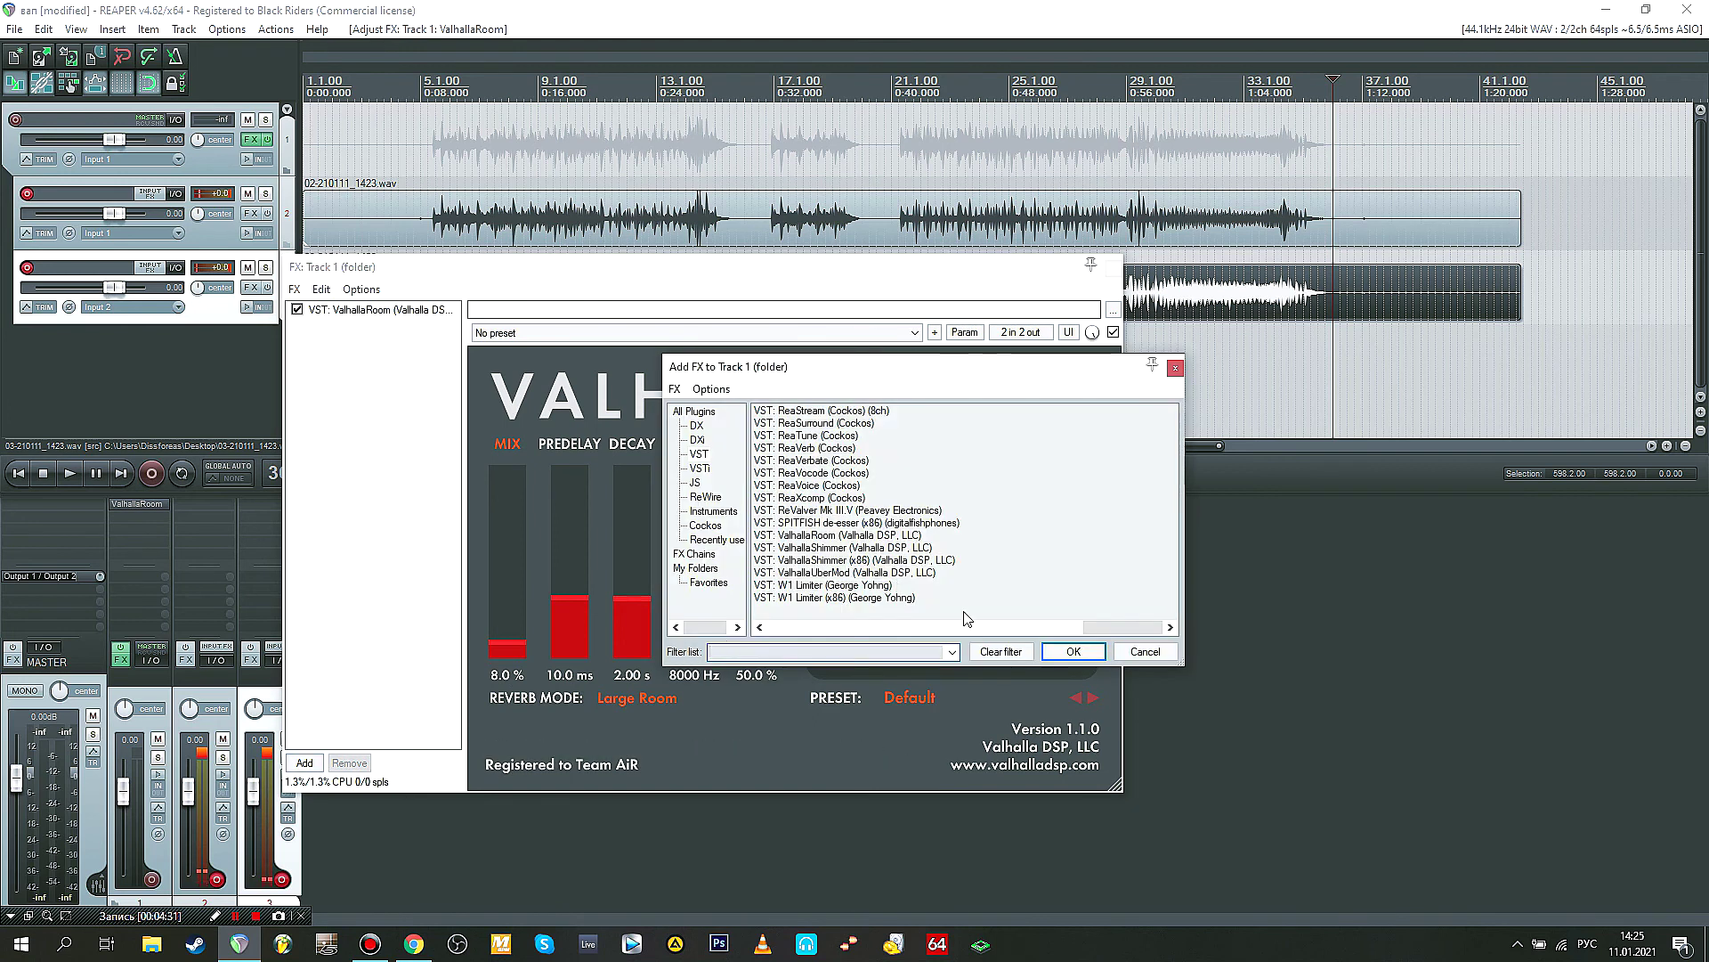
drag(1143, 627, 826, 627)
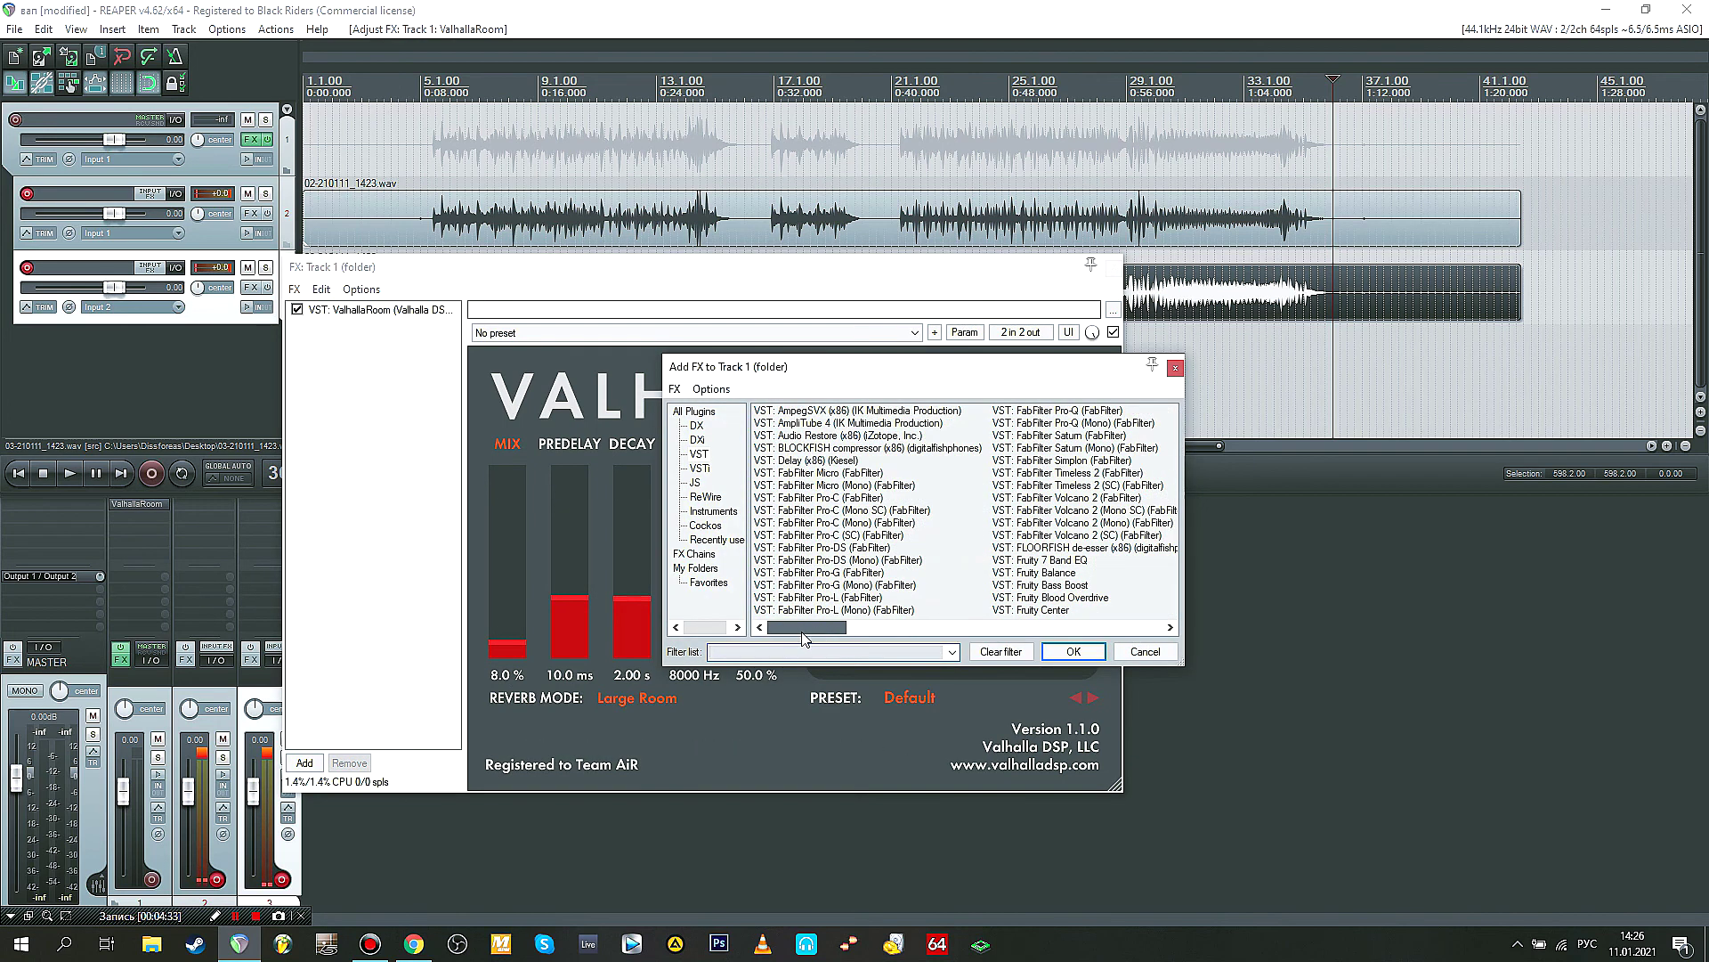
double_click(841, 535)
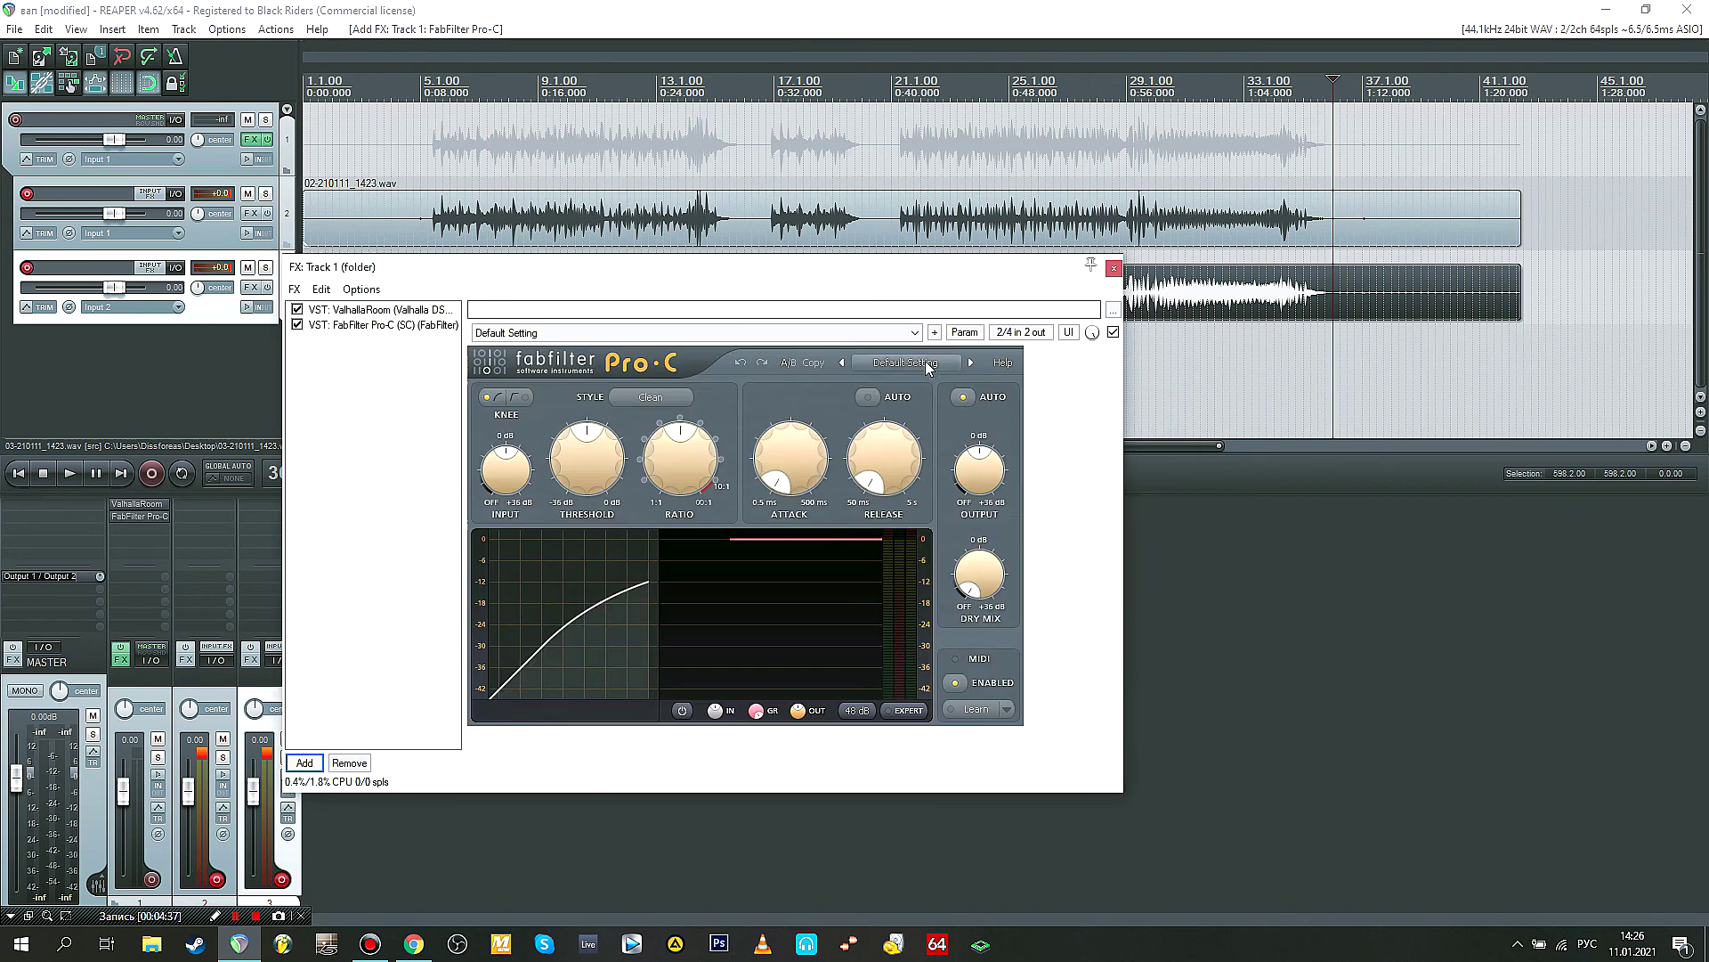
click(924, 362)
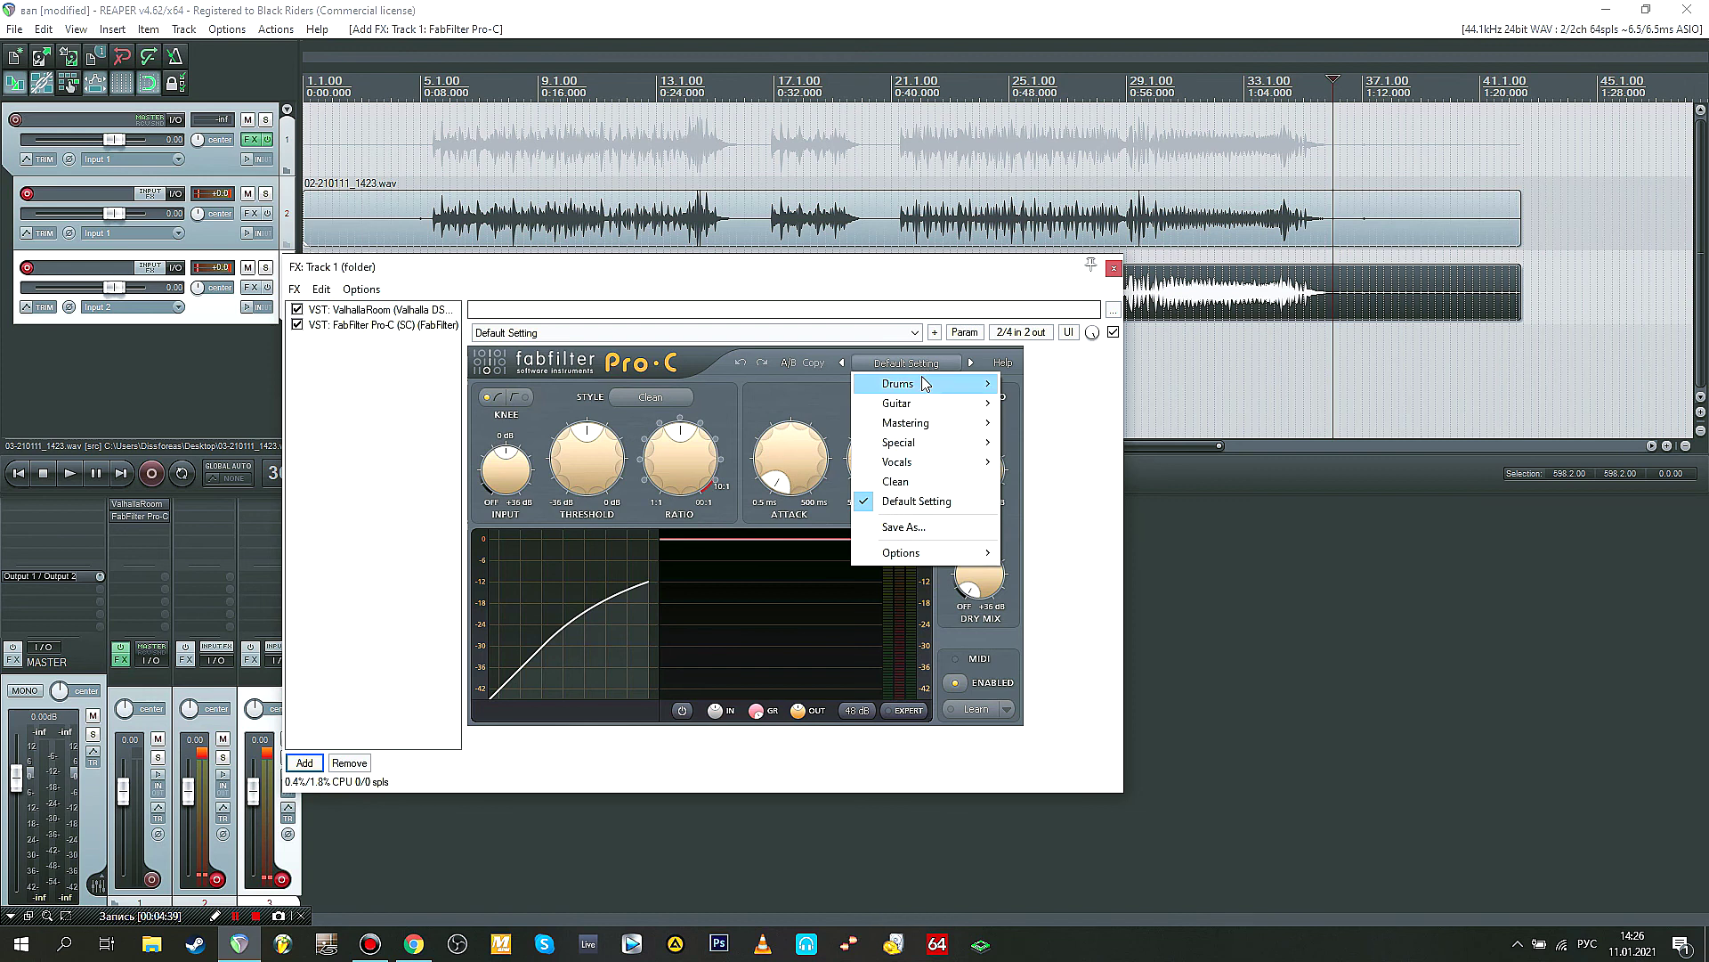
mouse_move(923, 383)
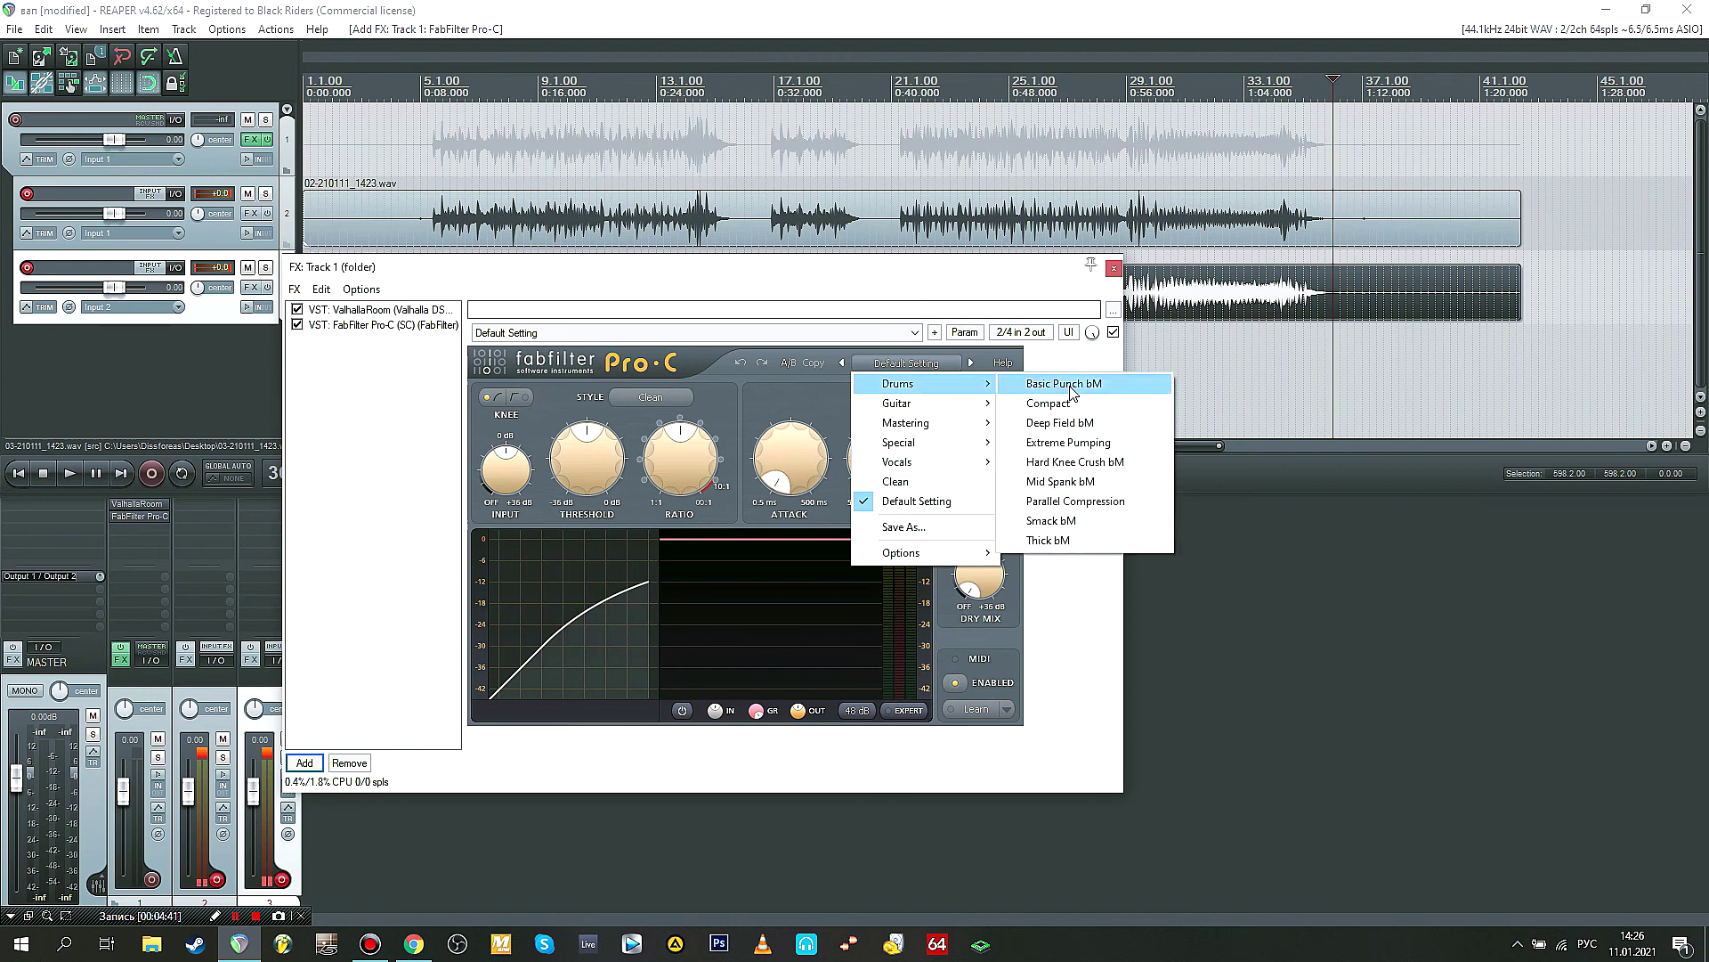
click(1069, 441)
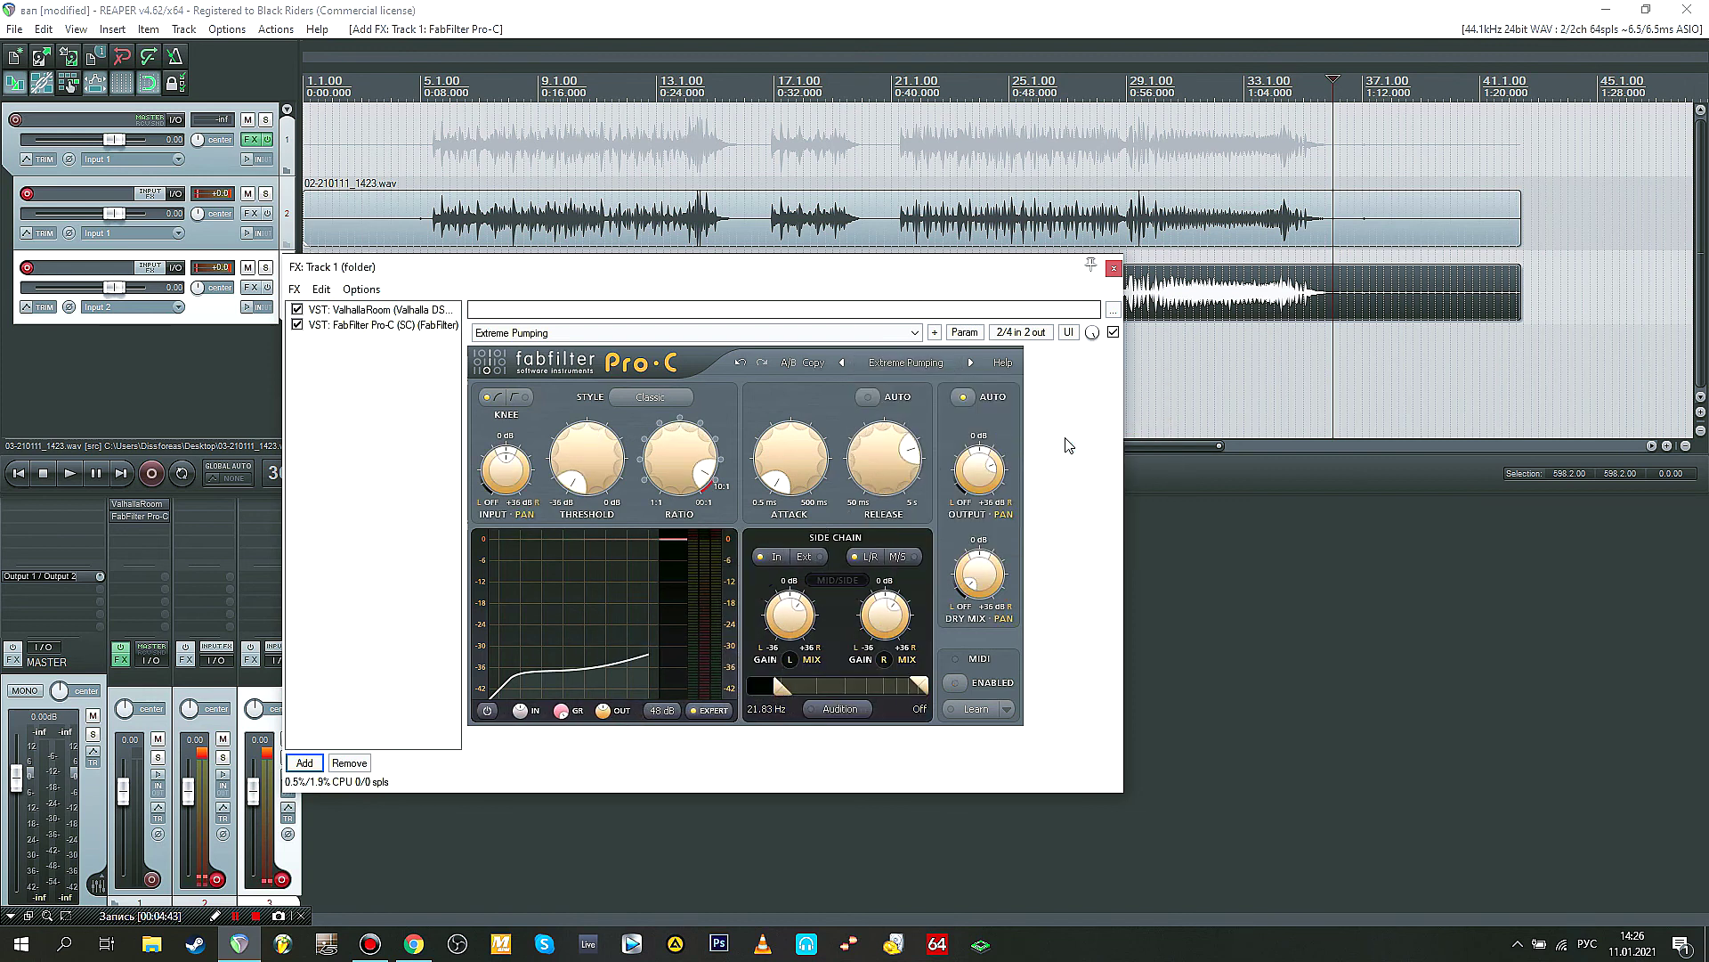
Step: Select the recording on track 2 and place the edit cursor at 23.1.00
click(952, 226)
scroll(953, 226, up, 2)
click(1050, 242)
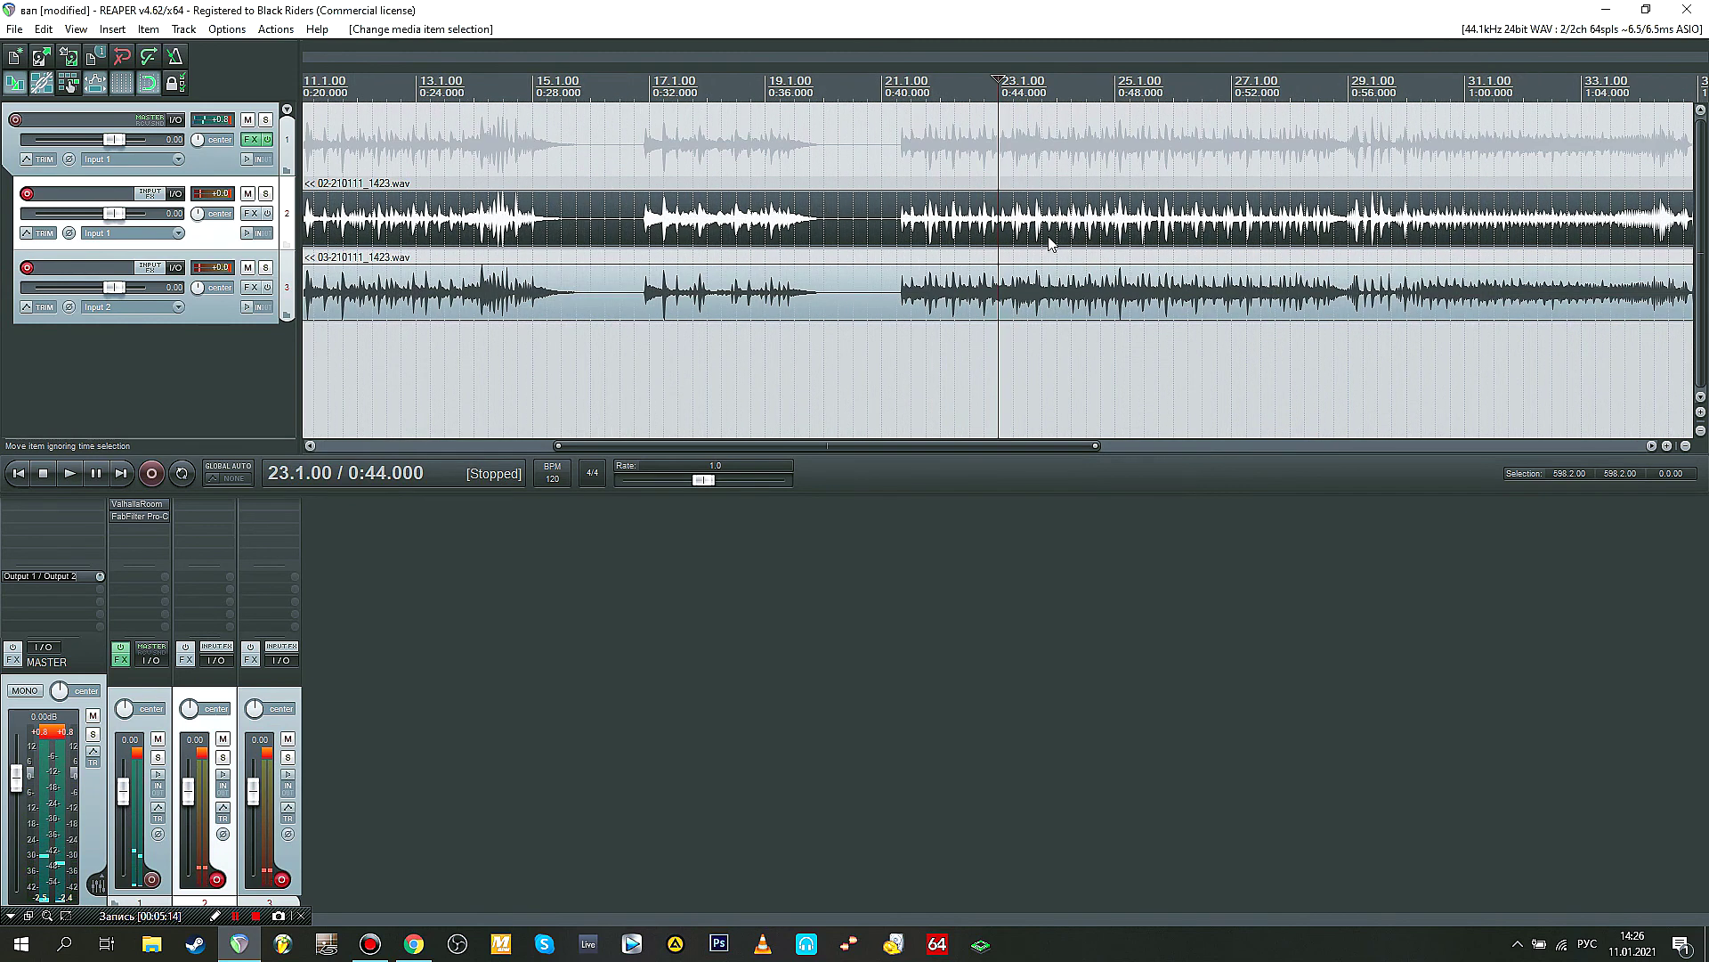
Step: Try Pro-C's Hard Knee Crush bM drum preset on the track 1 folder with the threshold at about -21.5 dB
click(252, 139)
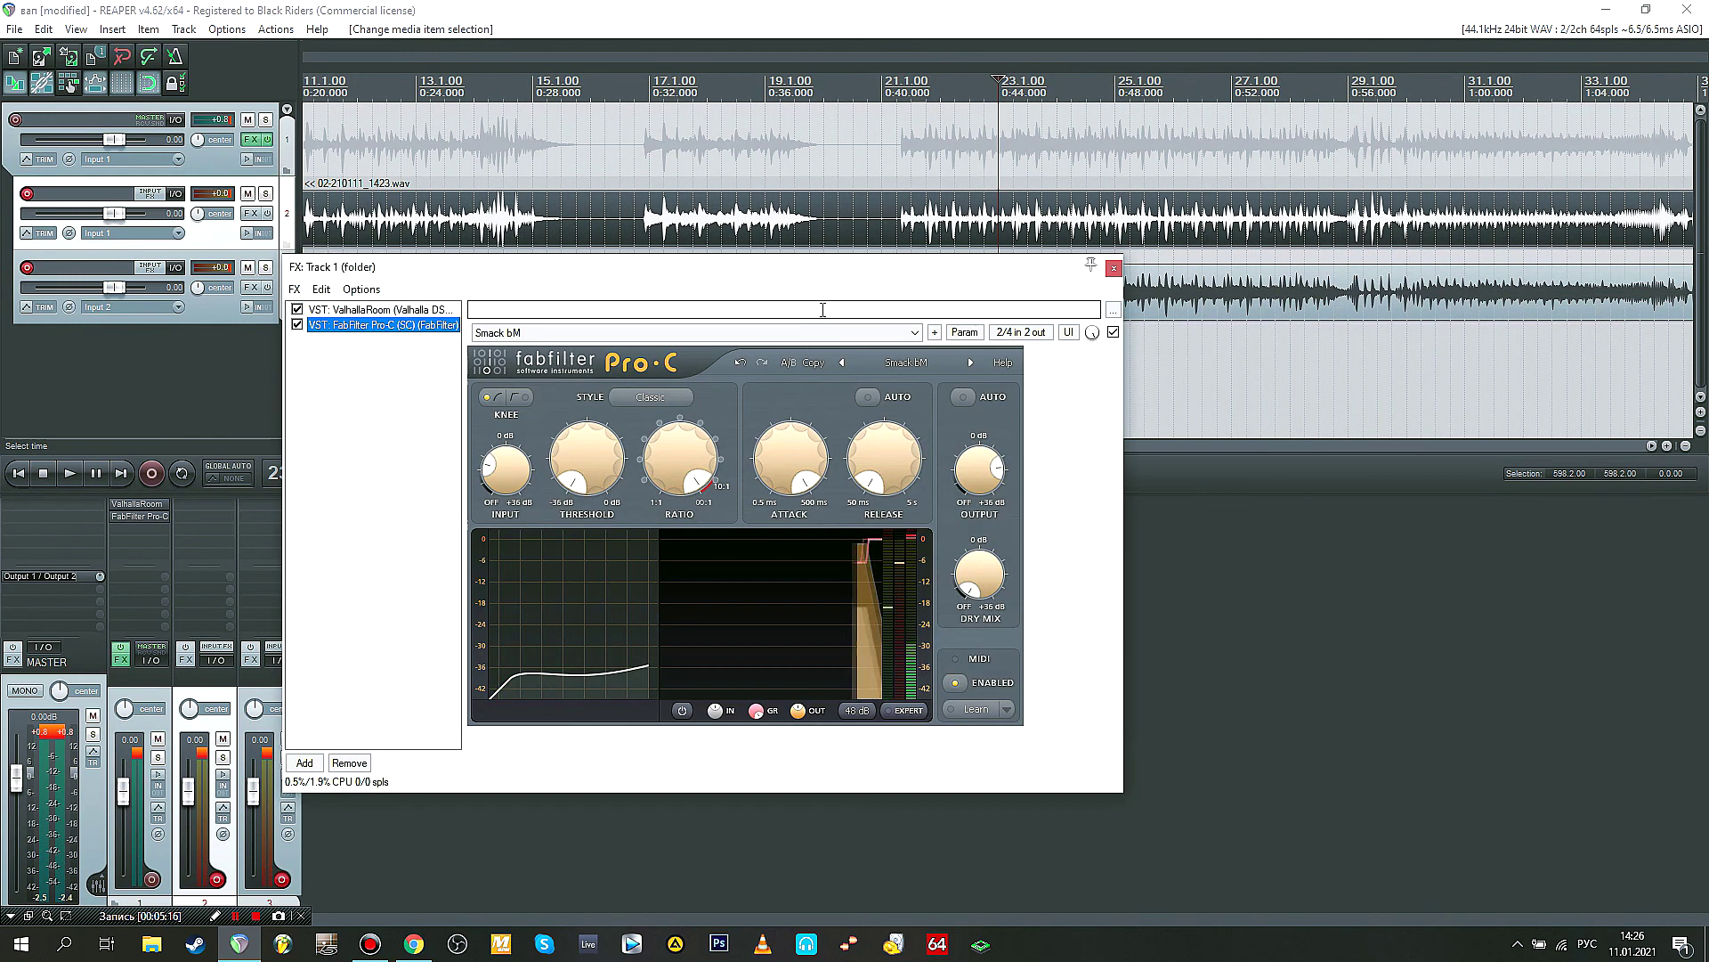
click(919, 362)
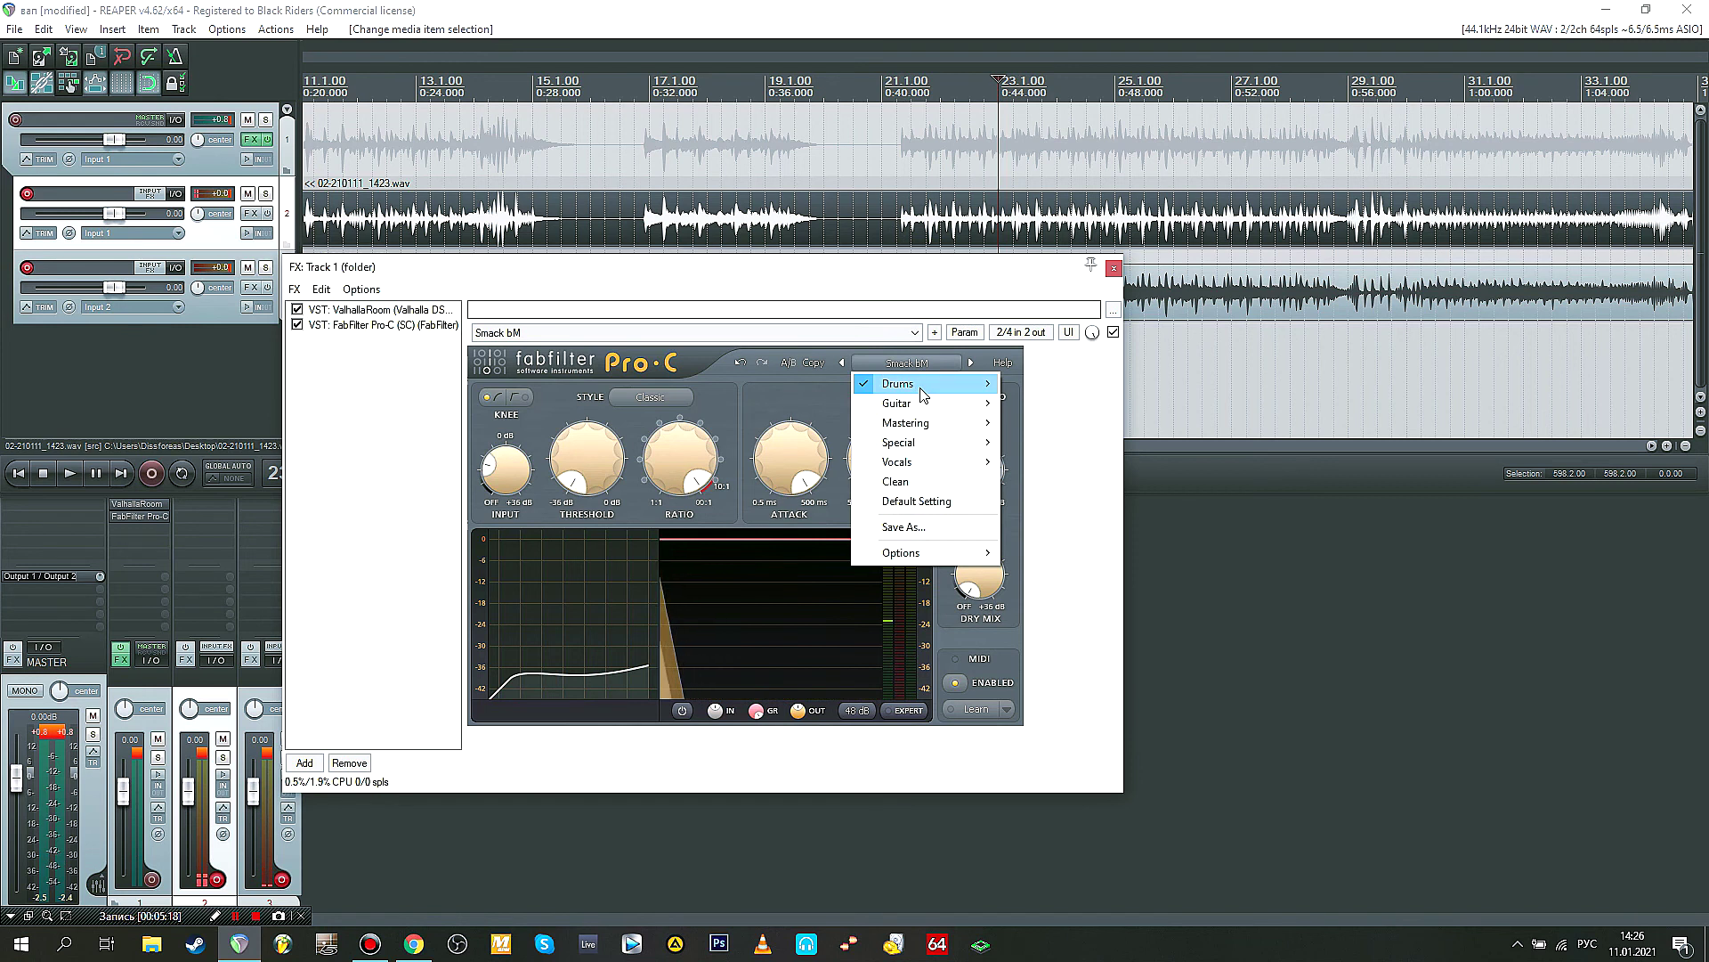
mouse_move(923, 393)
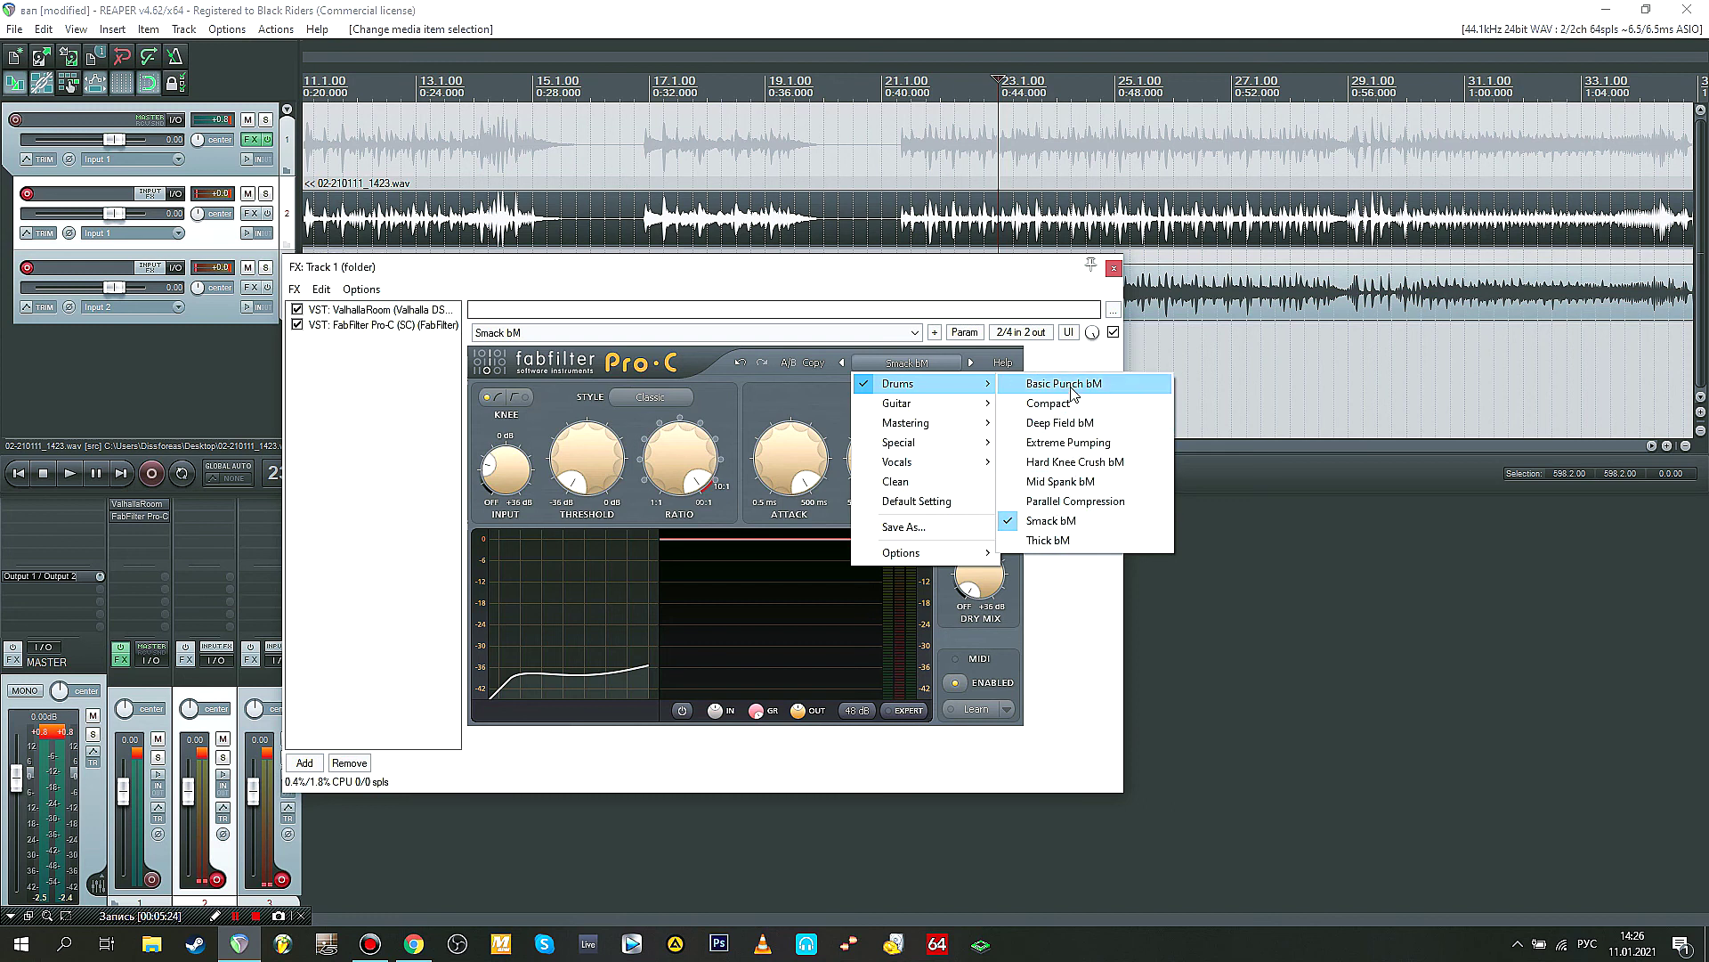
click(1068, 463)
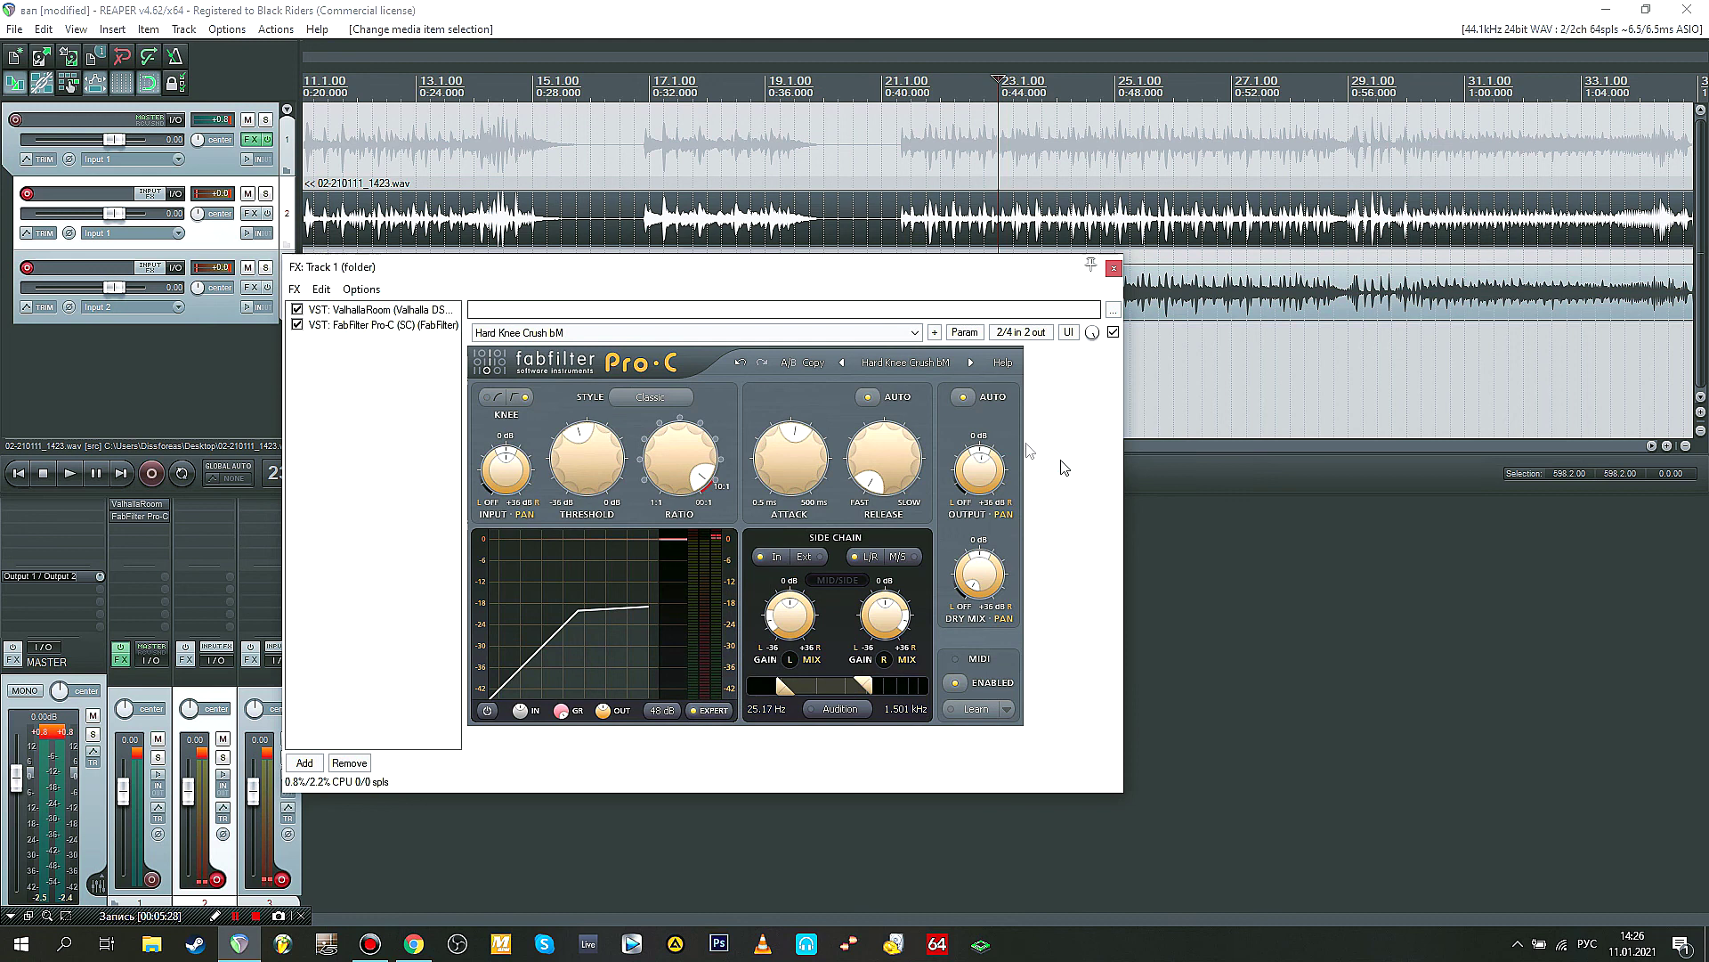
mouse_move(661, 468)
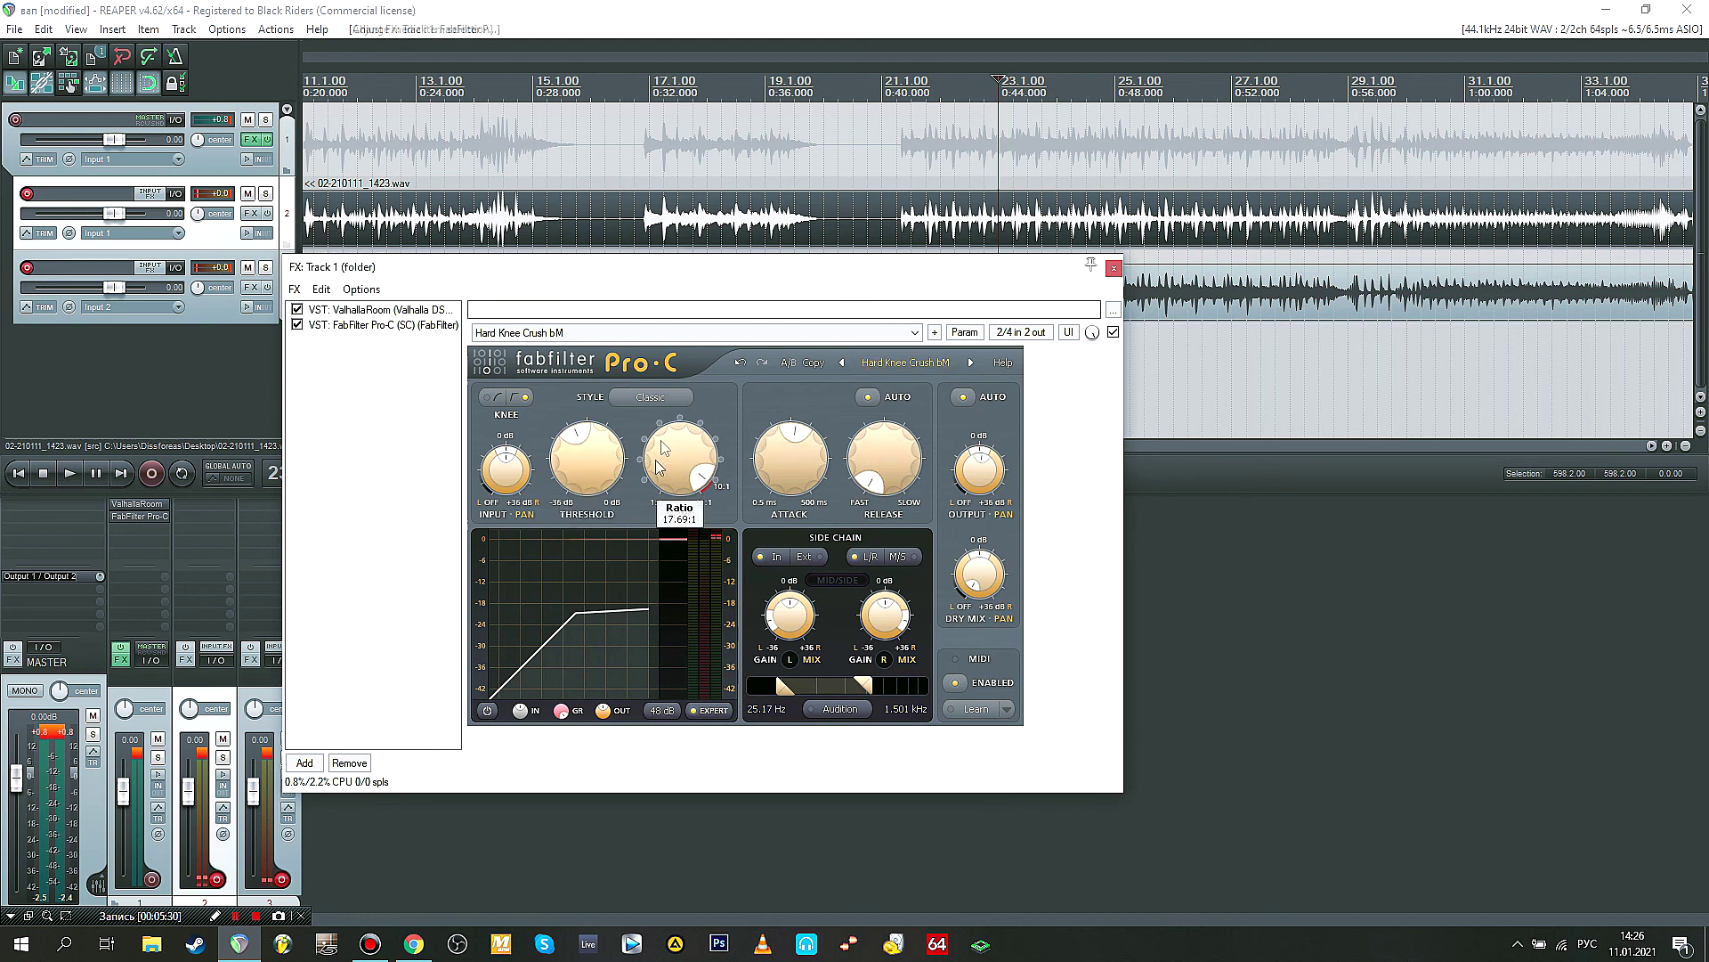
drag(594, 455, 595, 475)
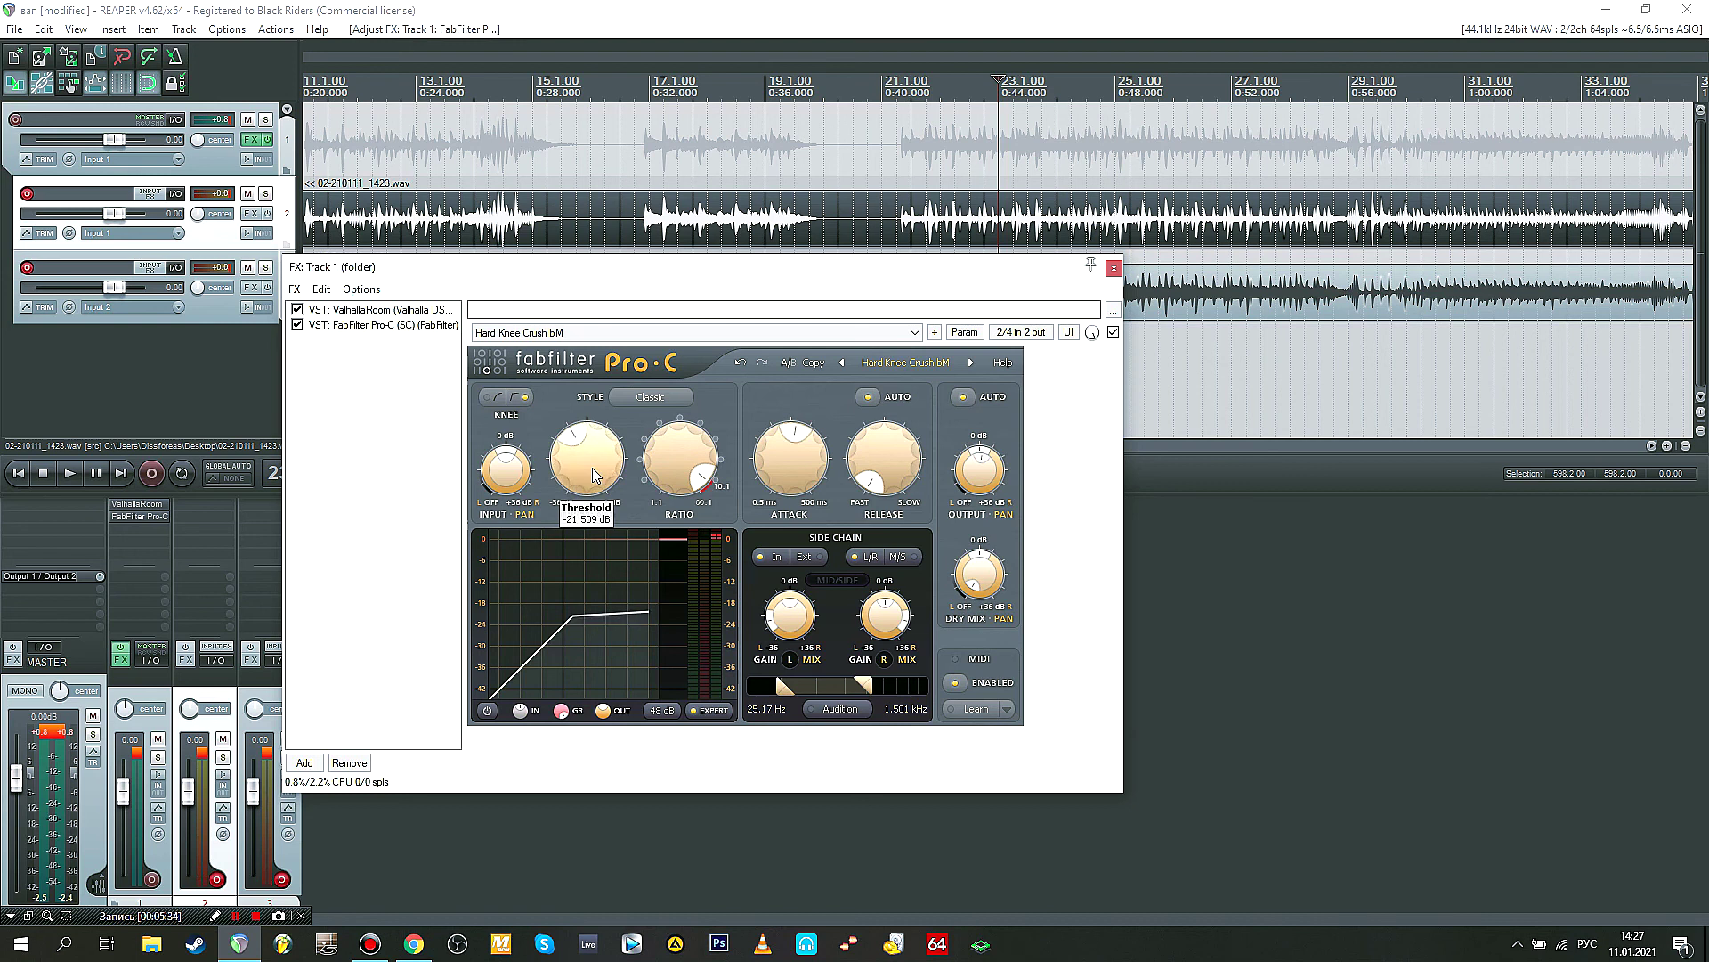
Step: Load the Extreme Pumping drum preset in the track 1 folder's Pro-C compressor
click(906, 362)
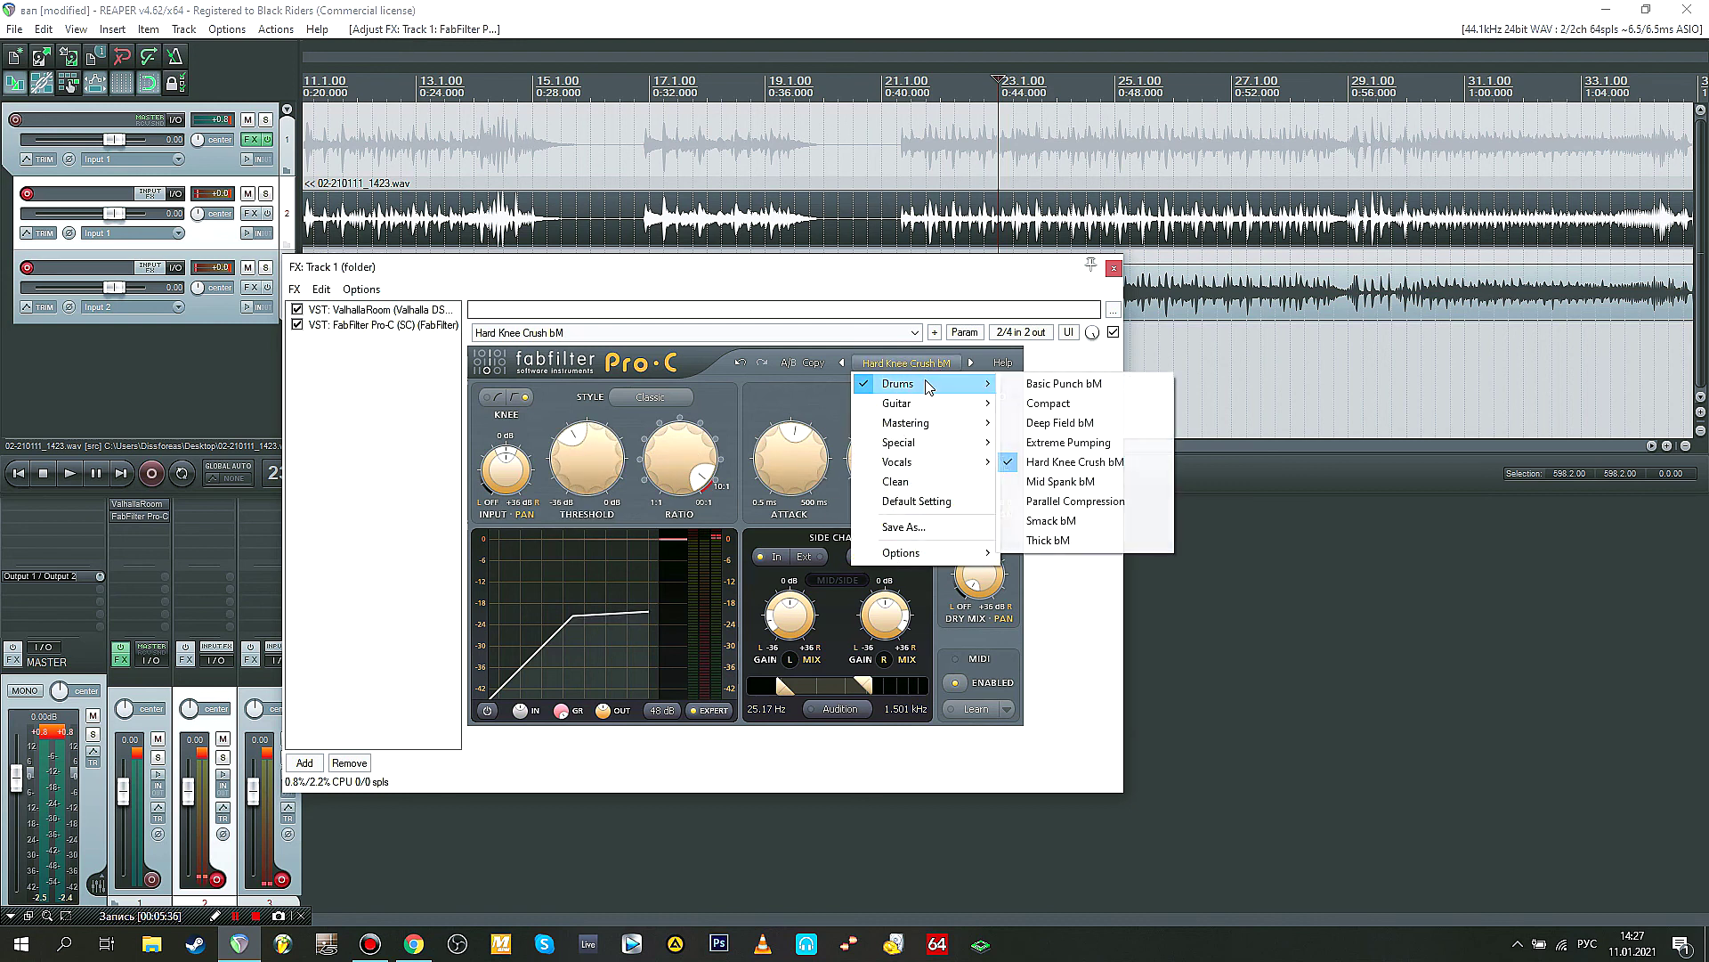
click(1071, 442)
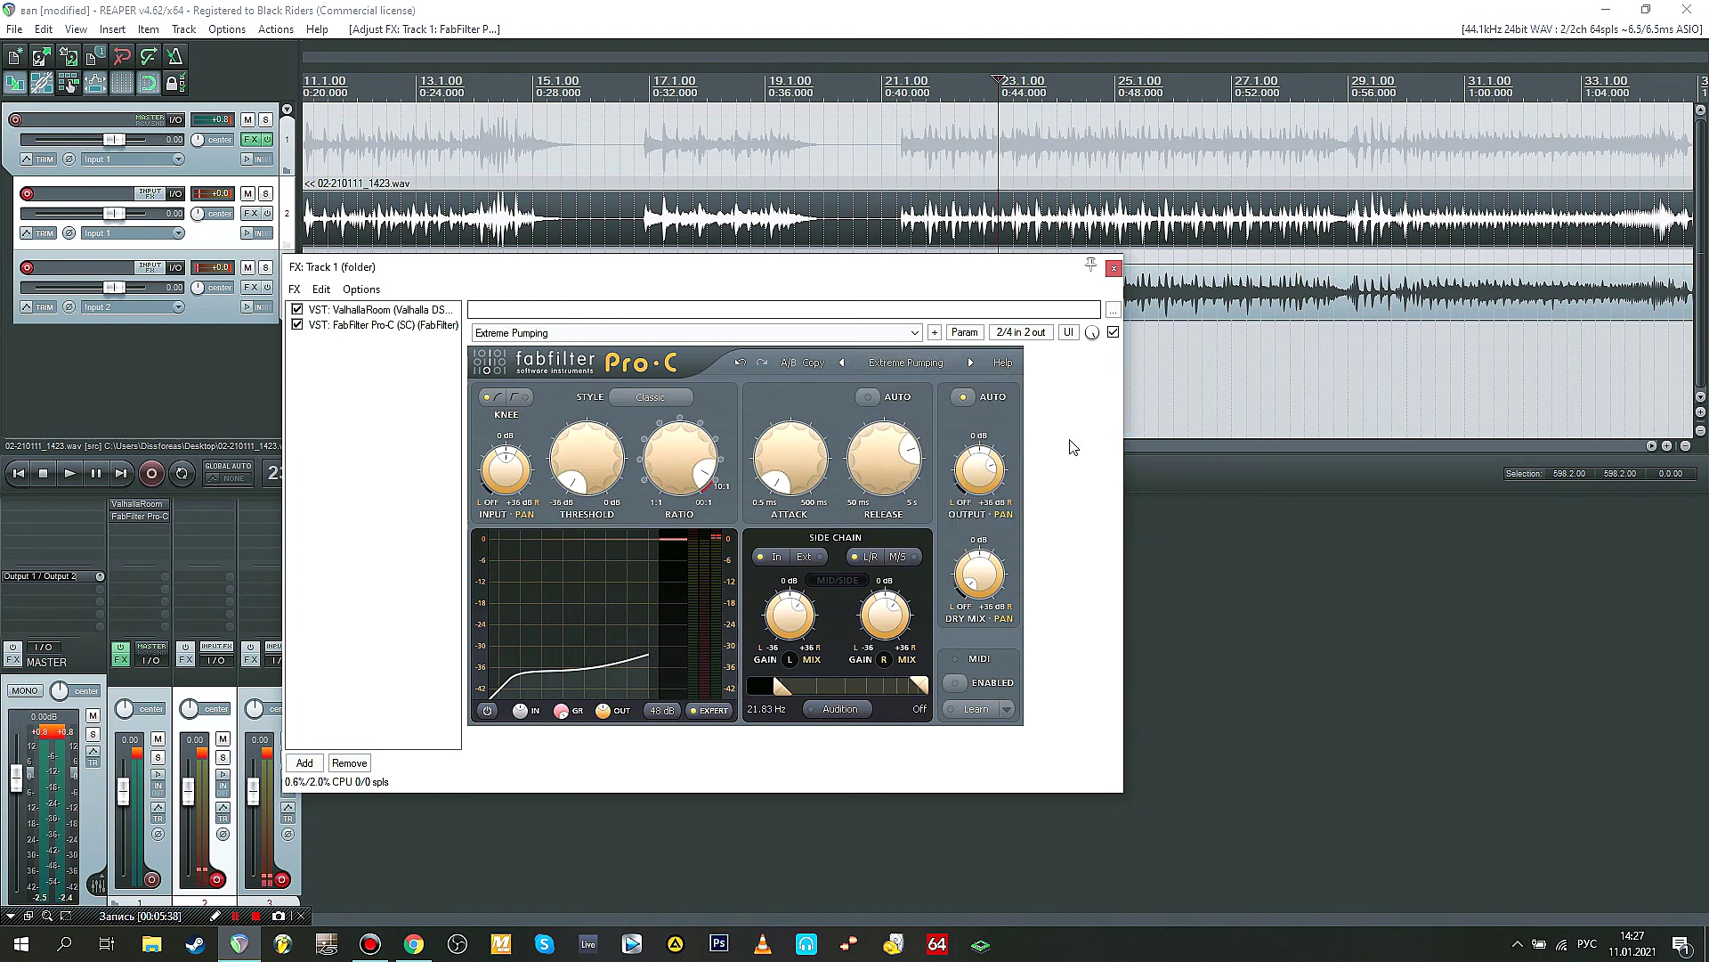
Step: Load the Basic Punch bM drum preset in the track 1 folder's Pro-C compressor and play back the result
click(905, 362)
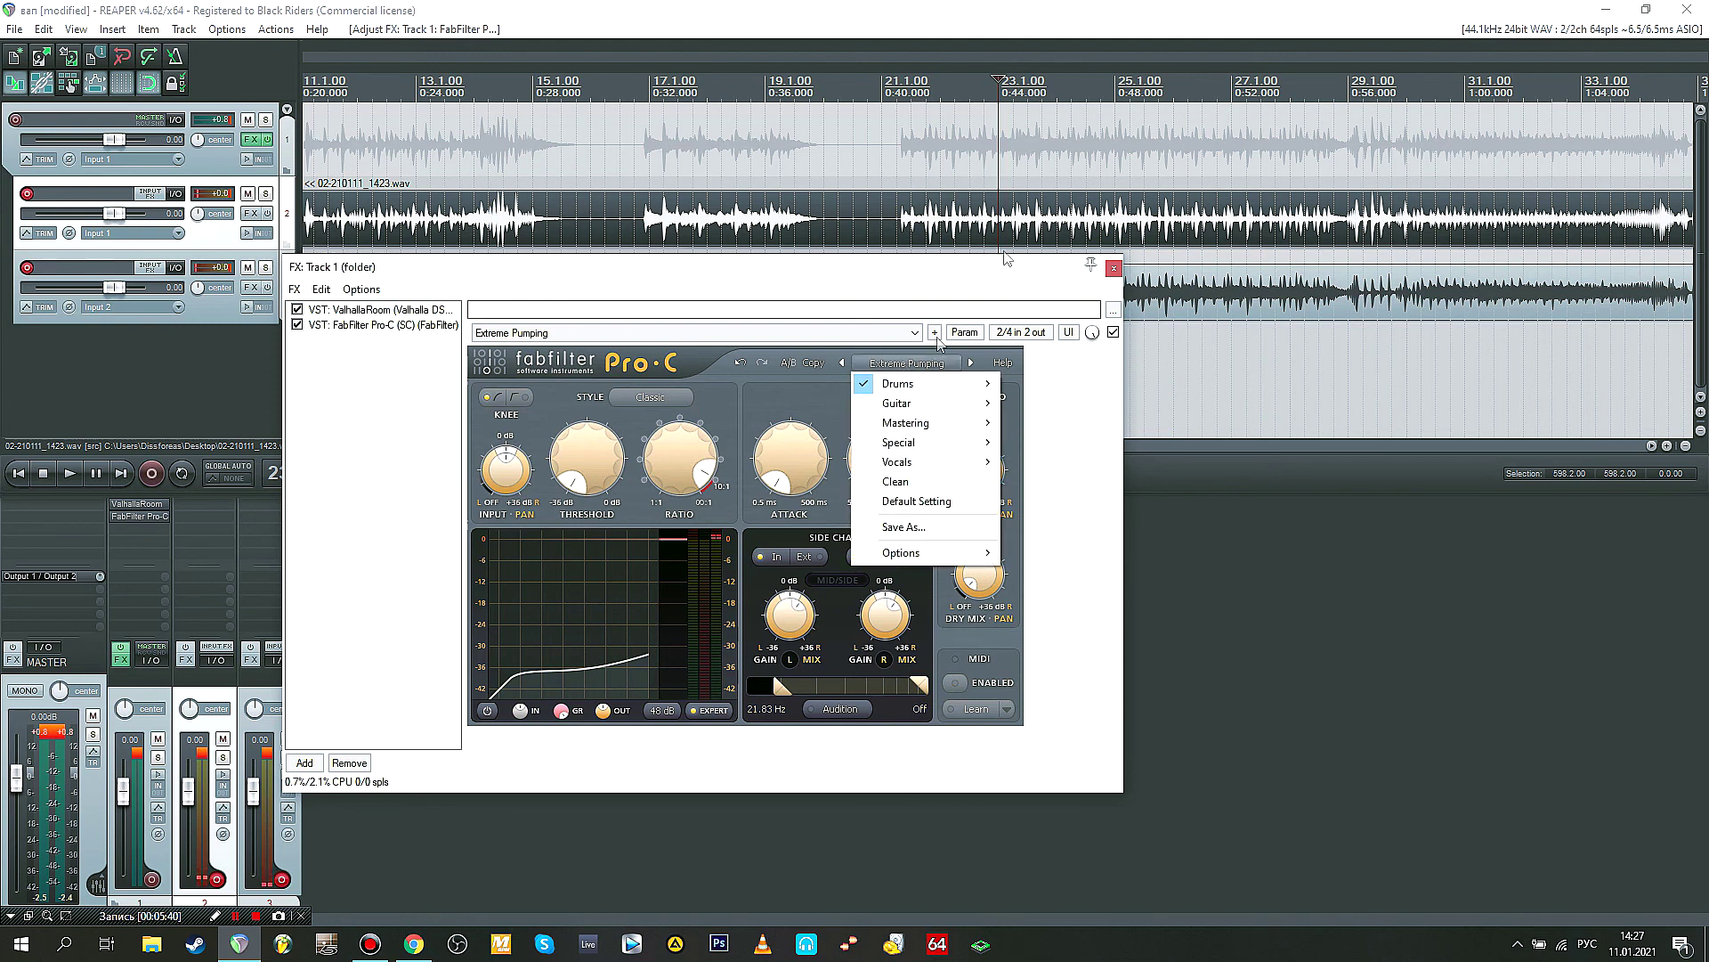
key(space)
click(974, 381)
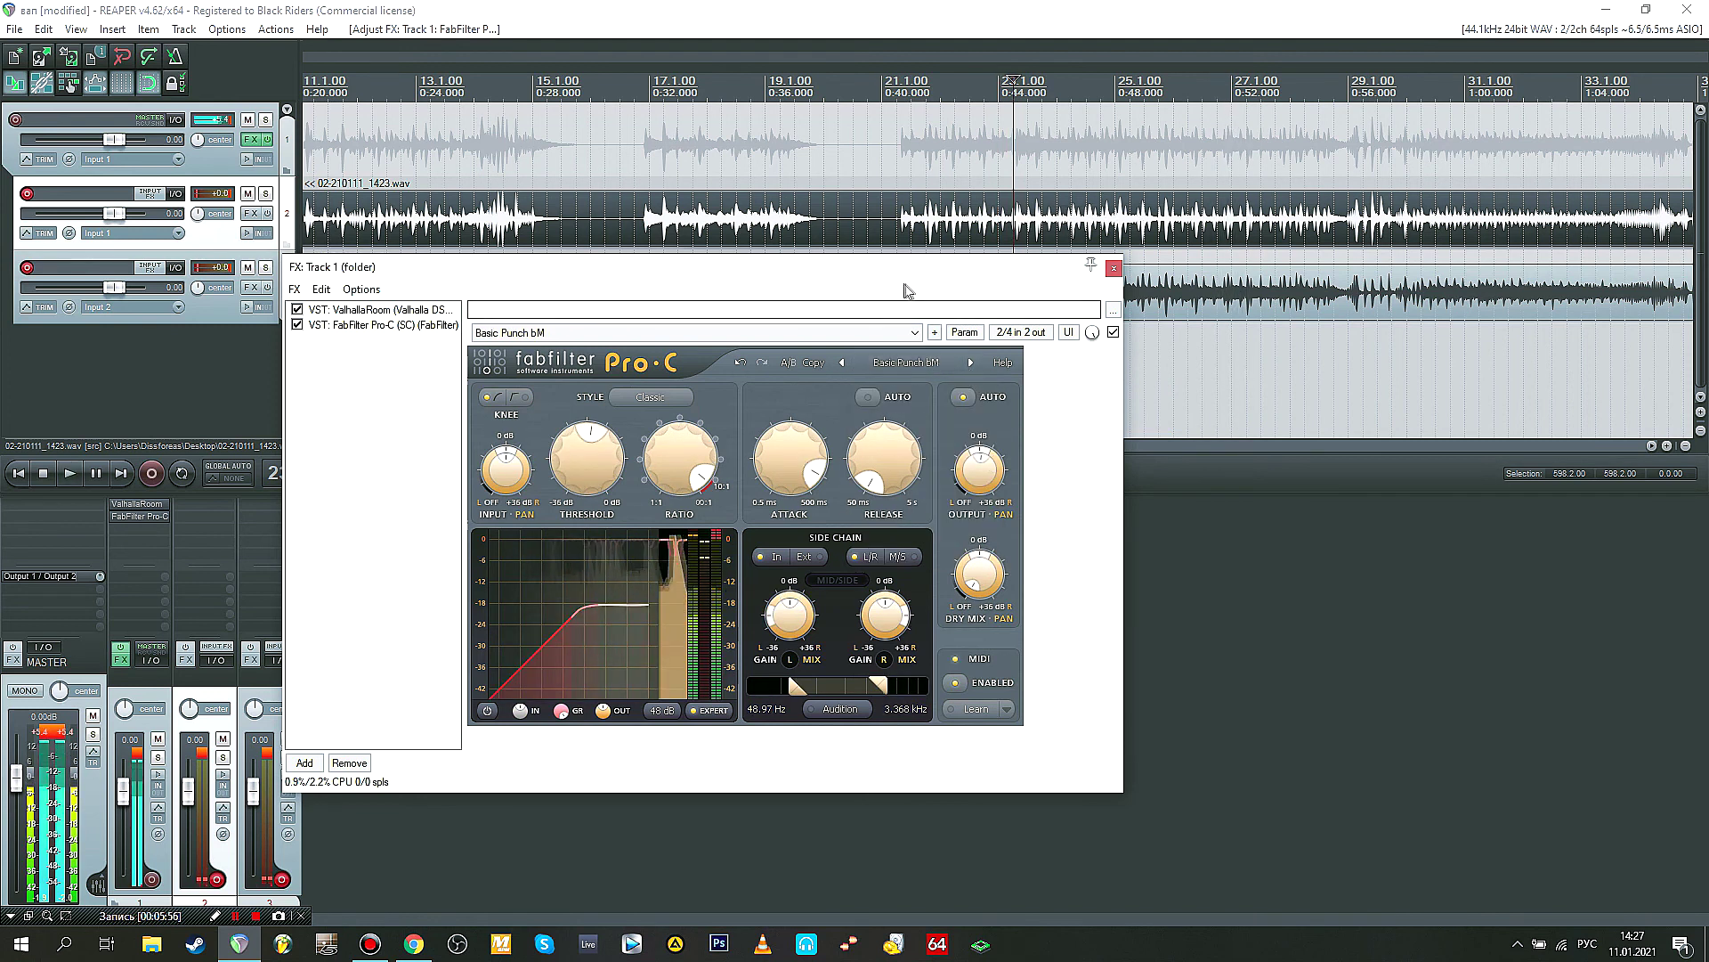
key(space)
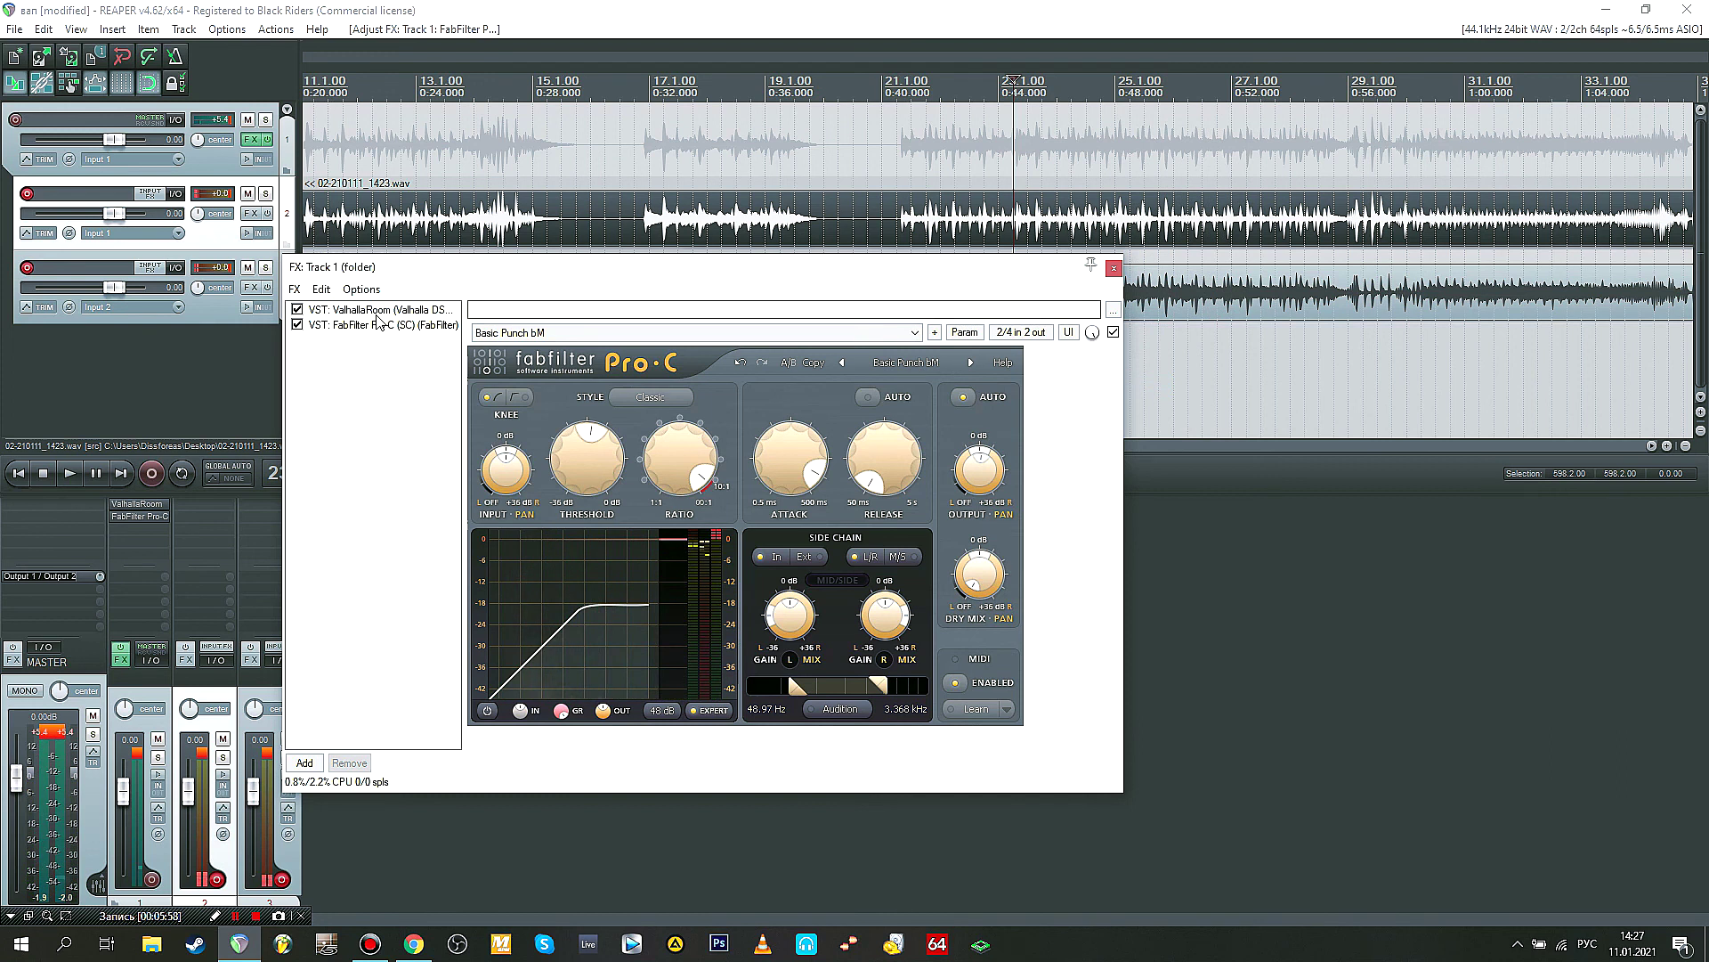
Step: Review the ValhallaRoom and Pro-C settings in the track 1 folder's effects chain, and lower Pro-C's threshold
click(378, 312)
click(388, 326)
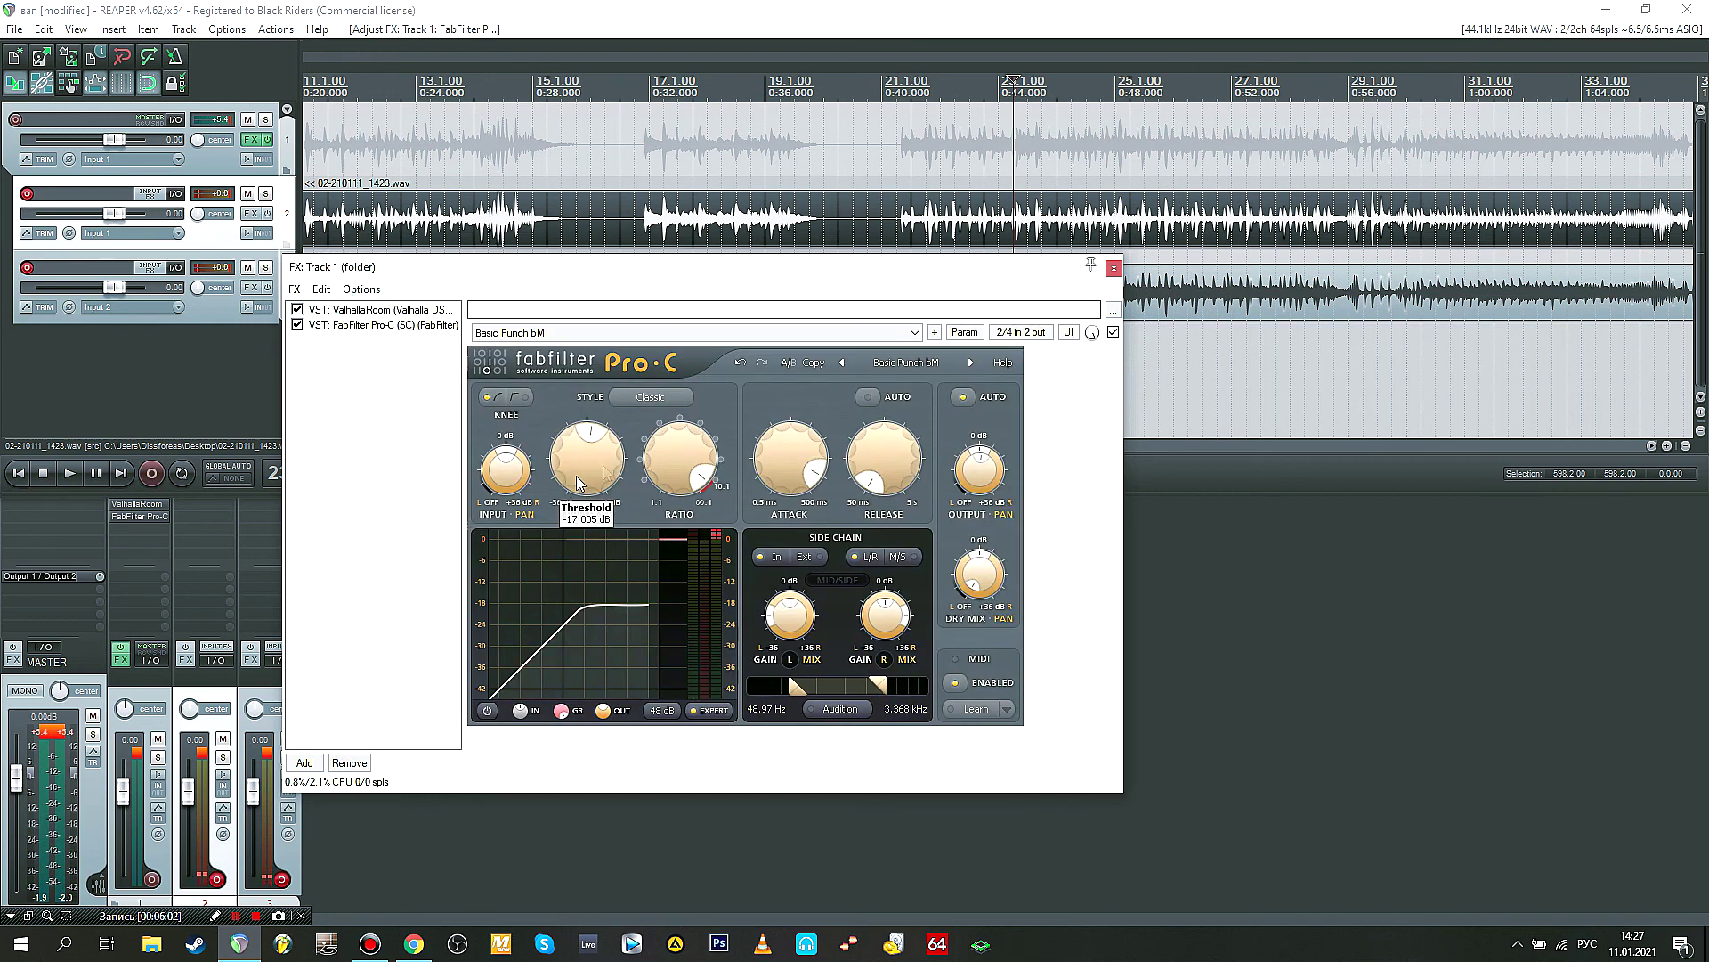
click(396, 312)
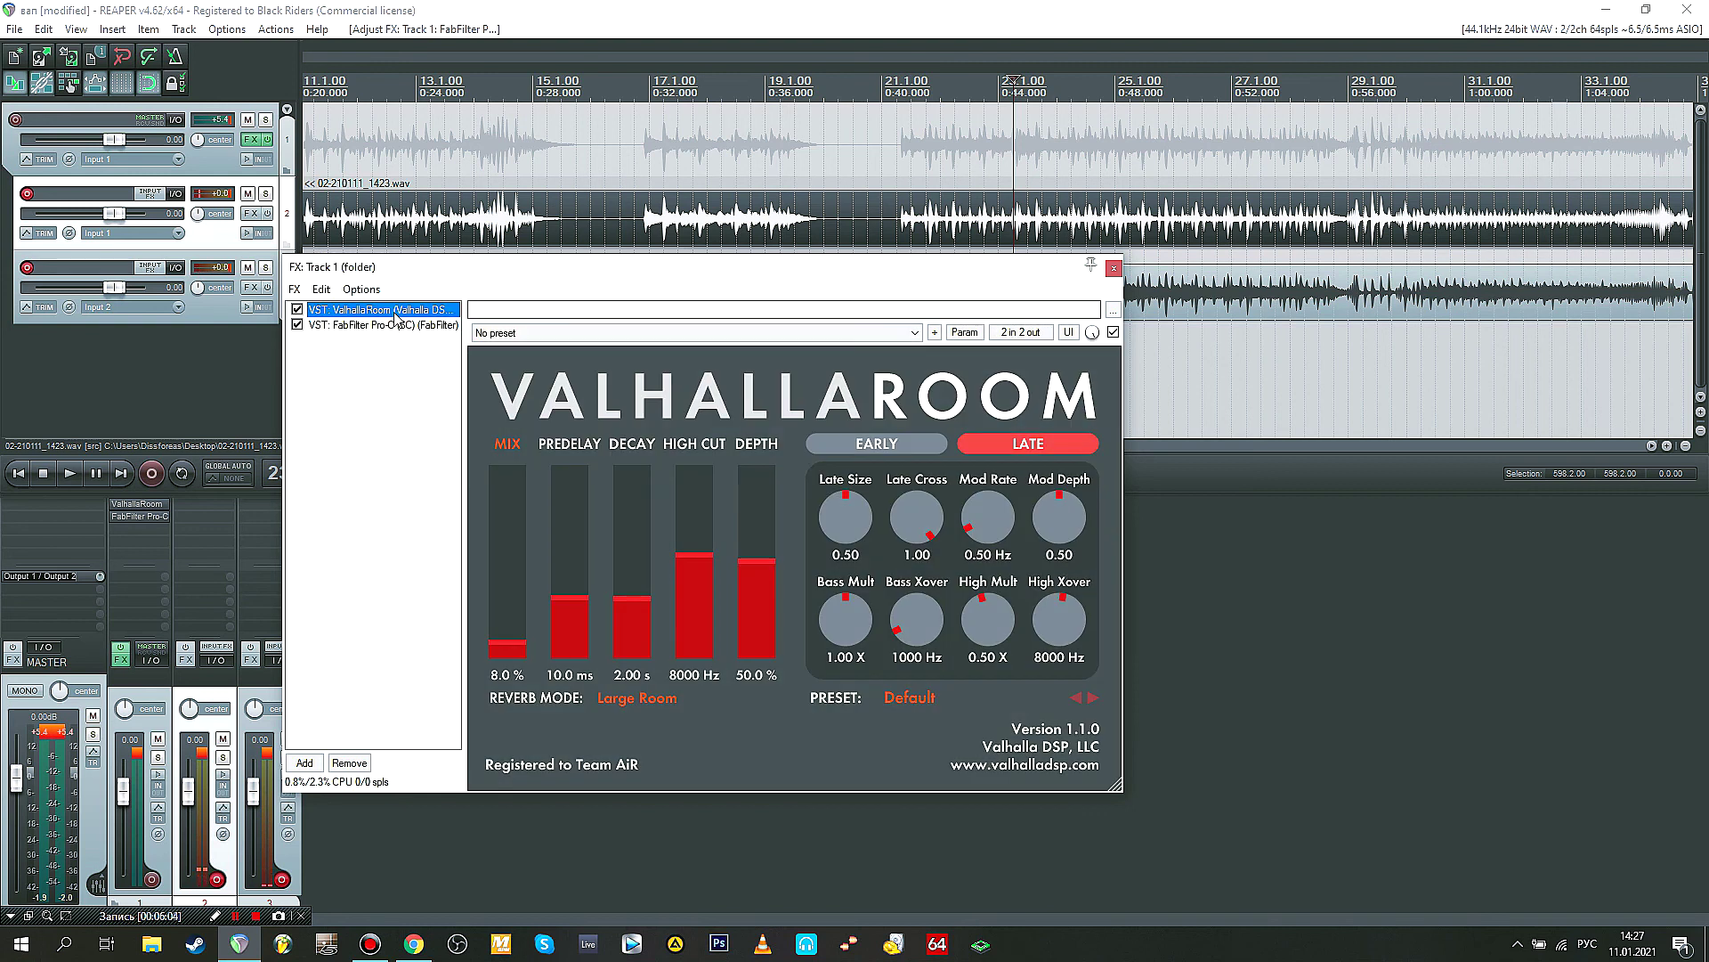
click(413, 326)
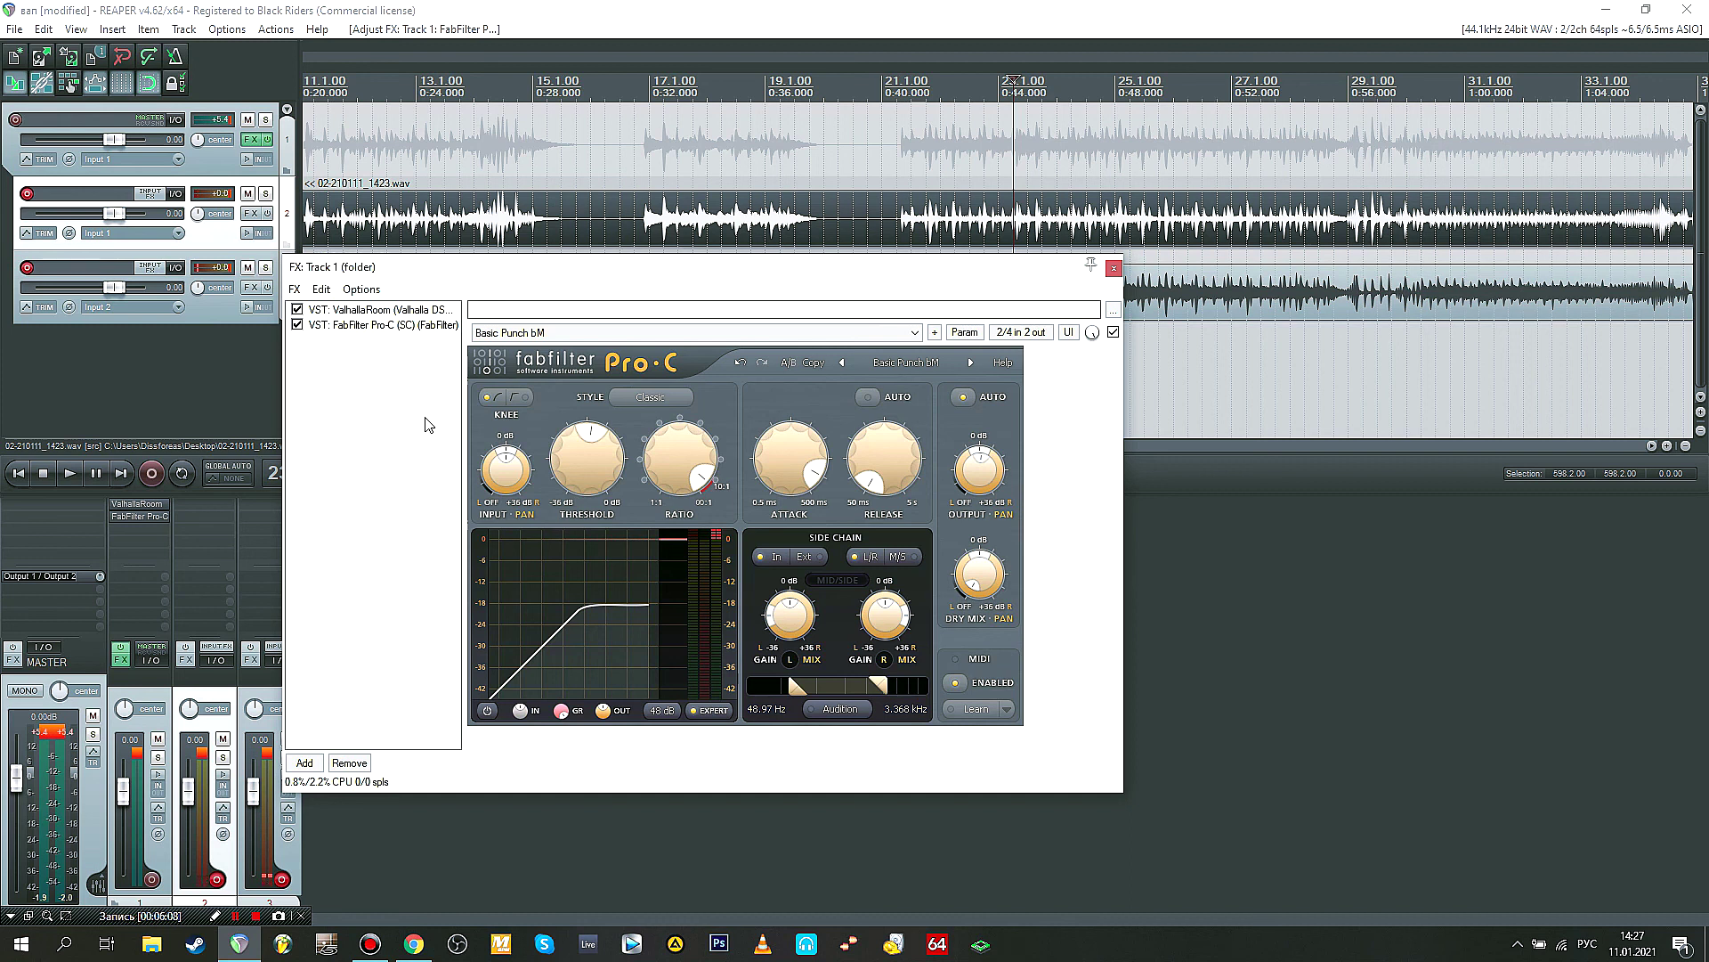
click(393, 345)
drag(595, 453, 670, 456)
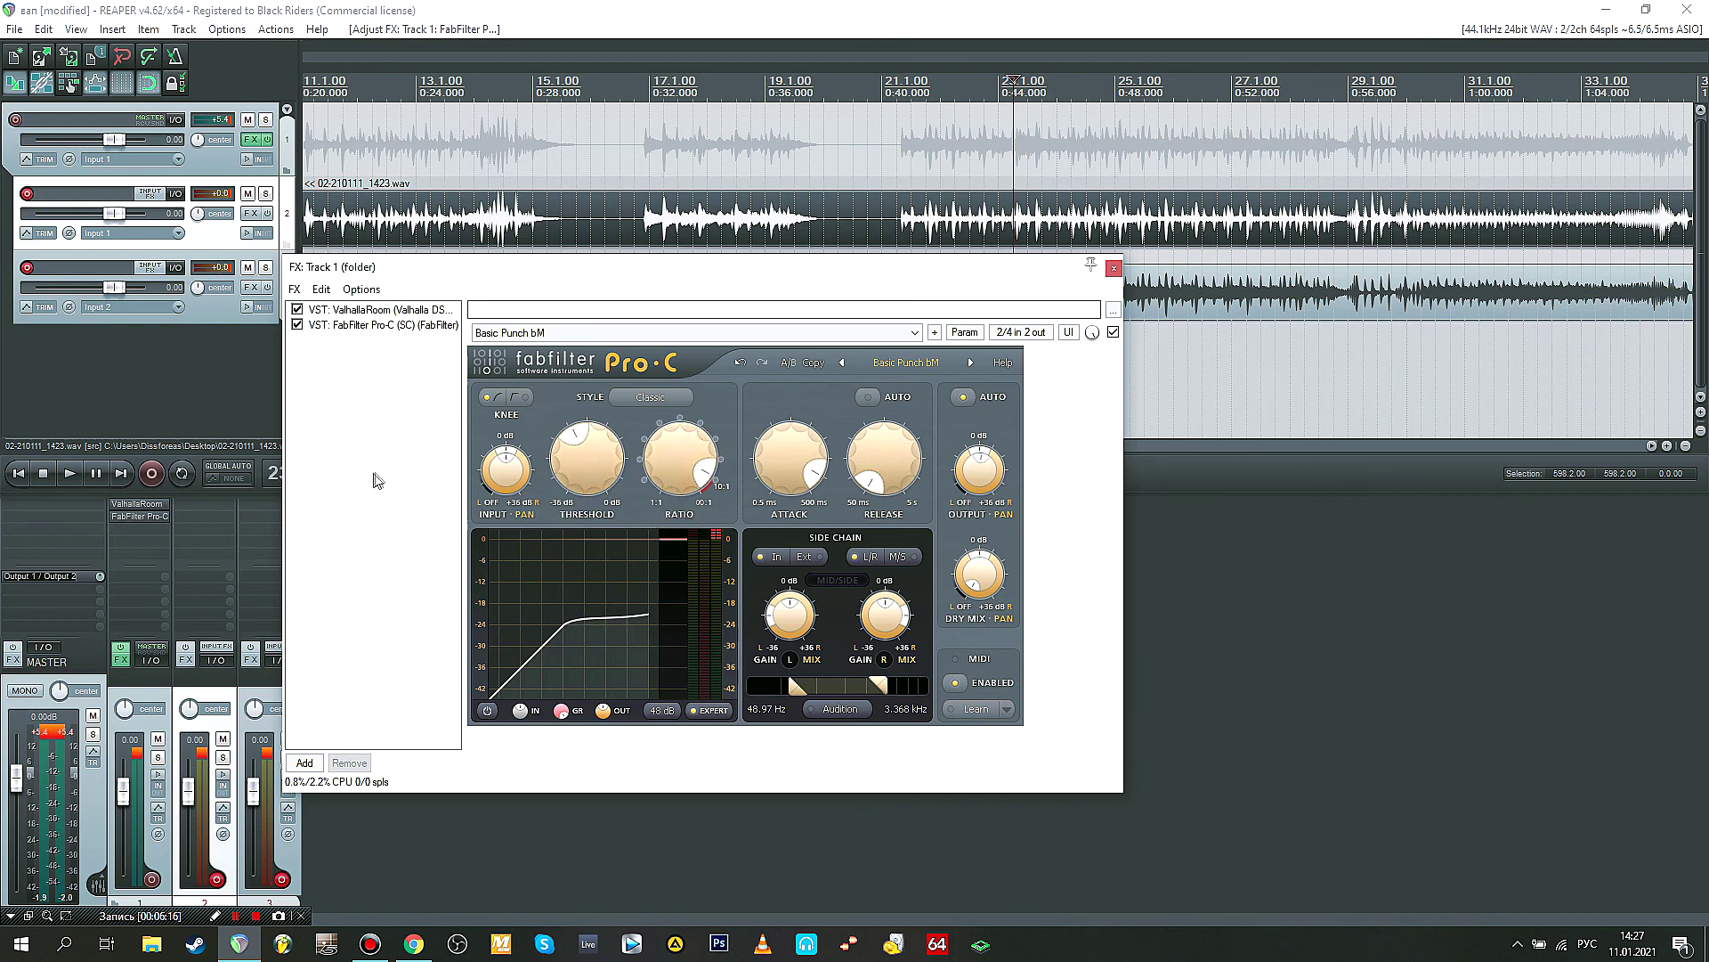
Step: Add FabFilter Pro-Q to the track 1 folder's effects chain and set its analyzer to Post-EQ
drag(574, 280, 768, 307)
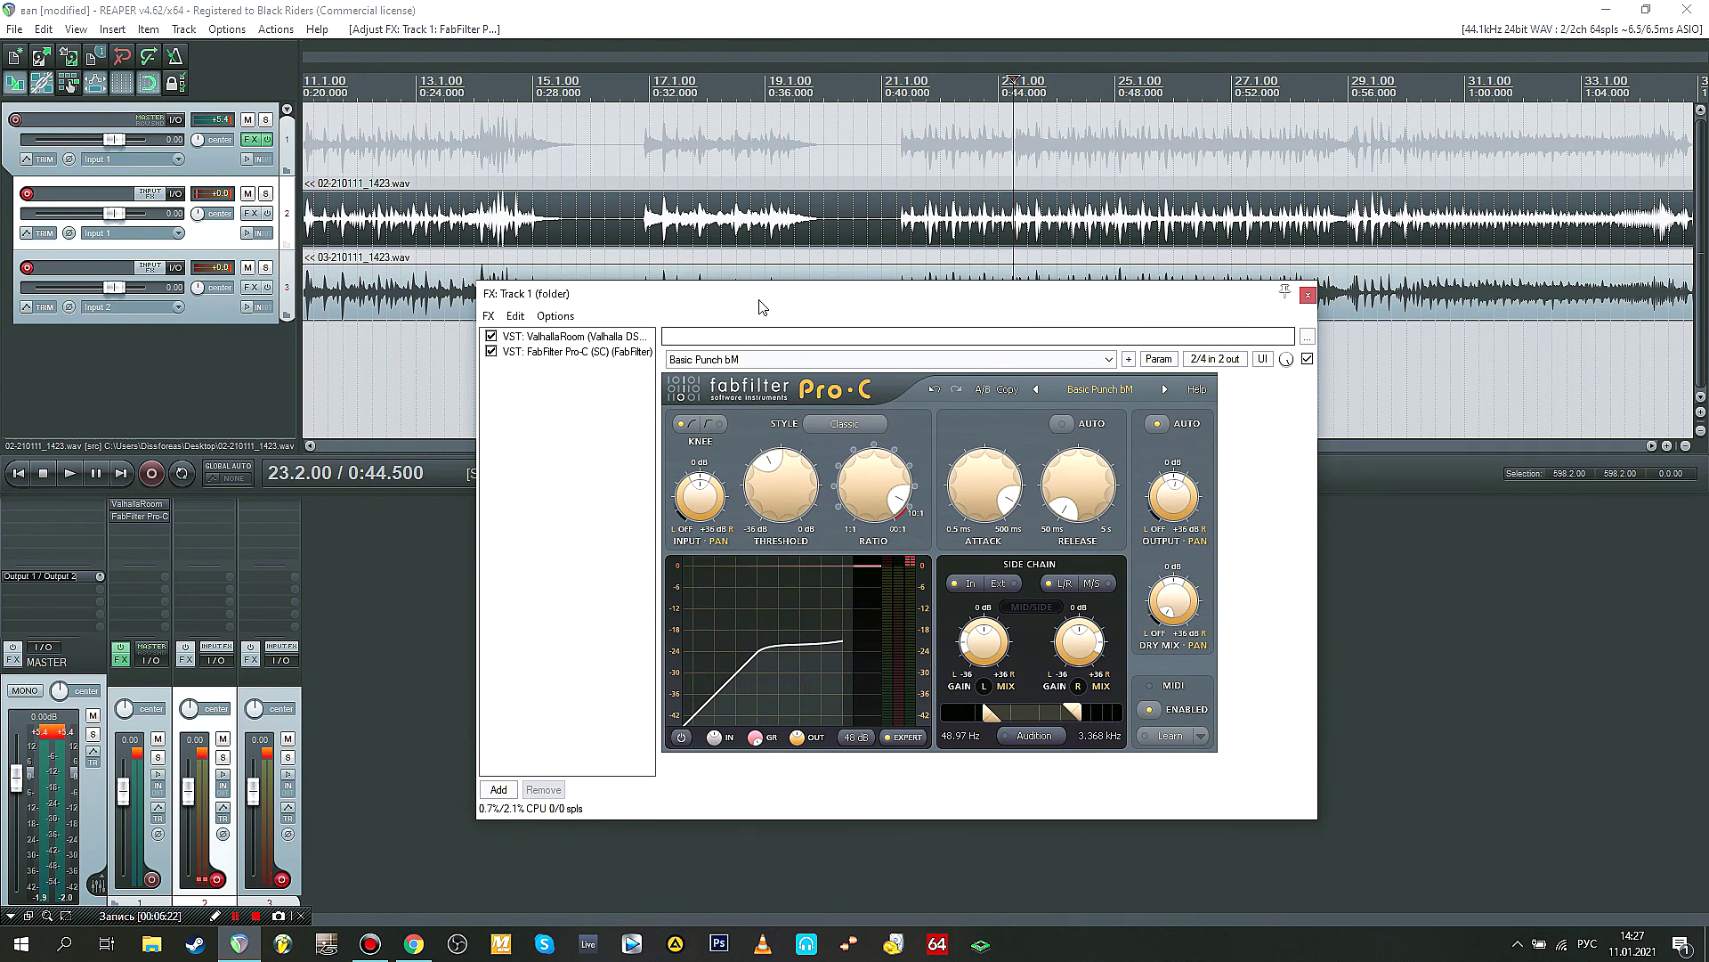
click(499, 789)
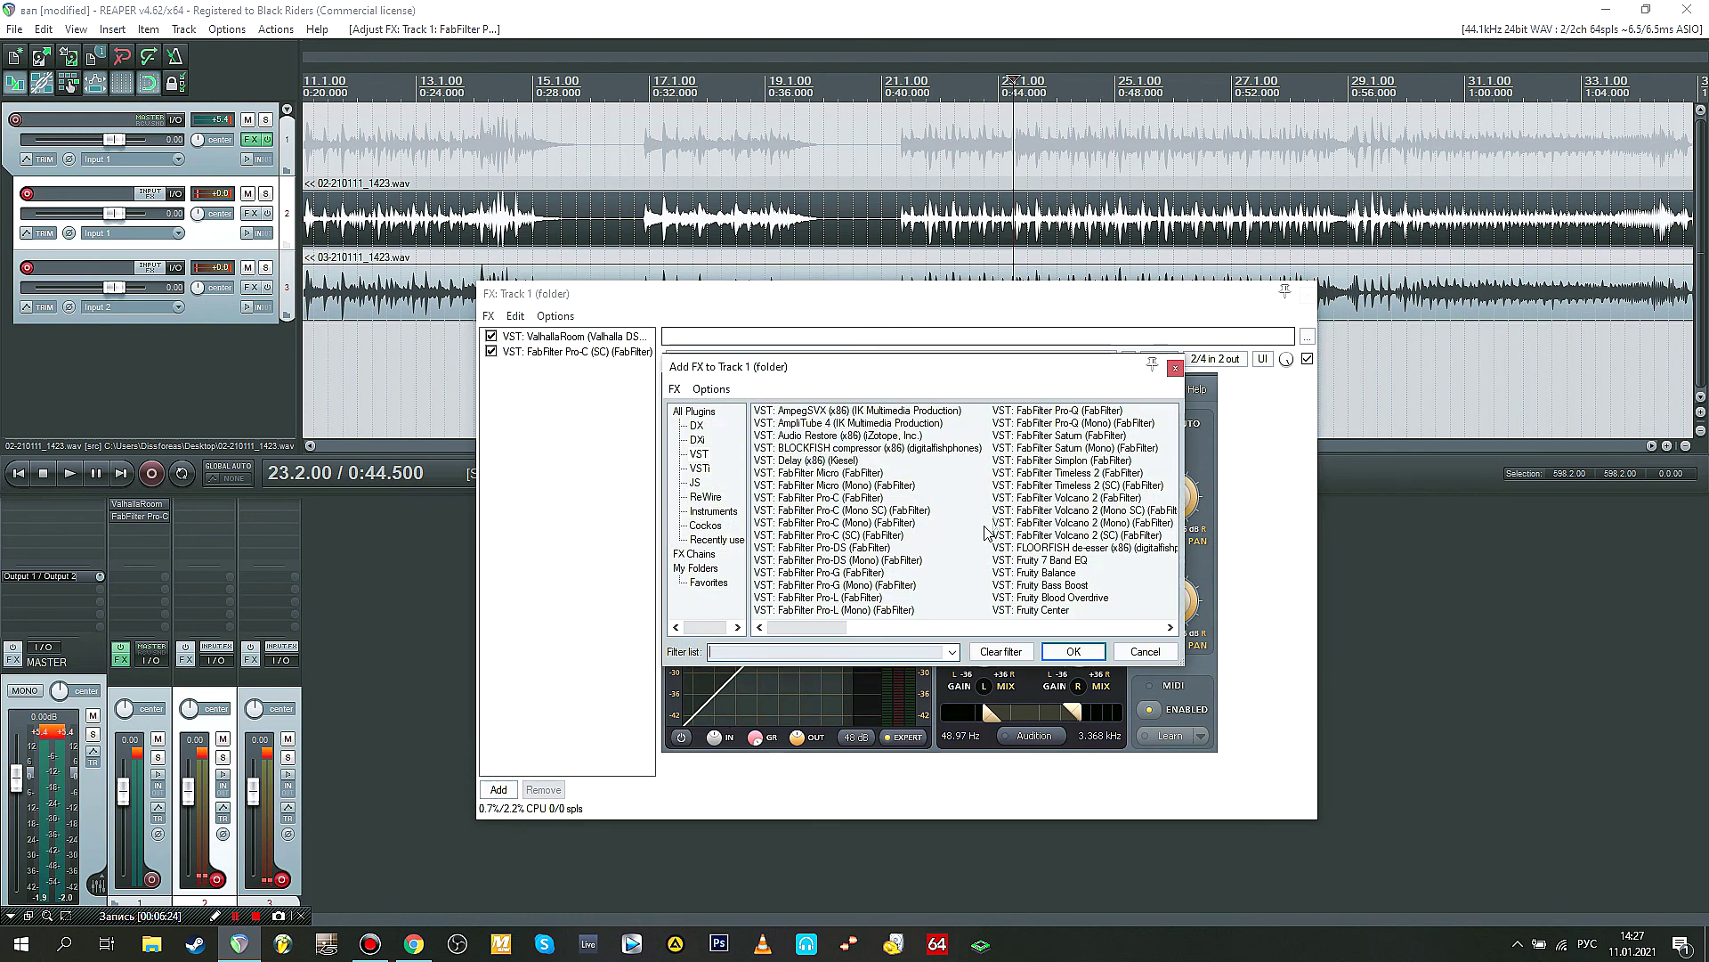
double_click(1059, 410)
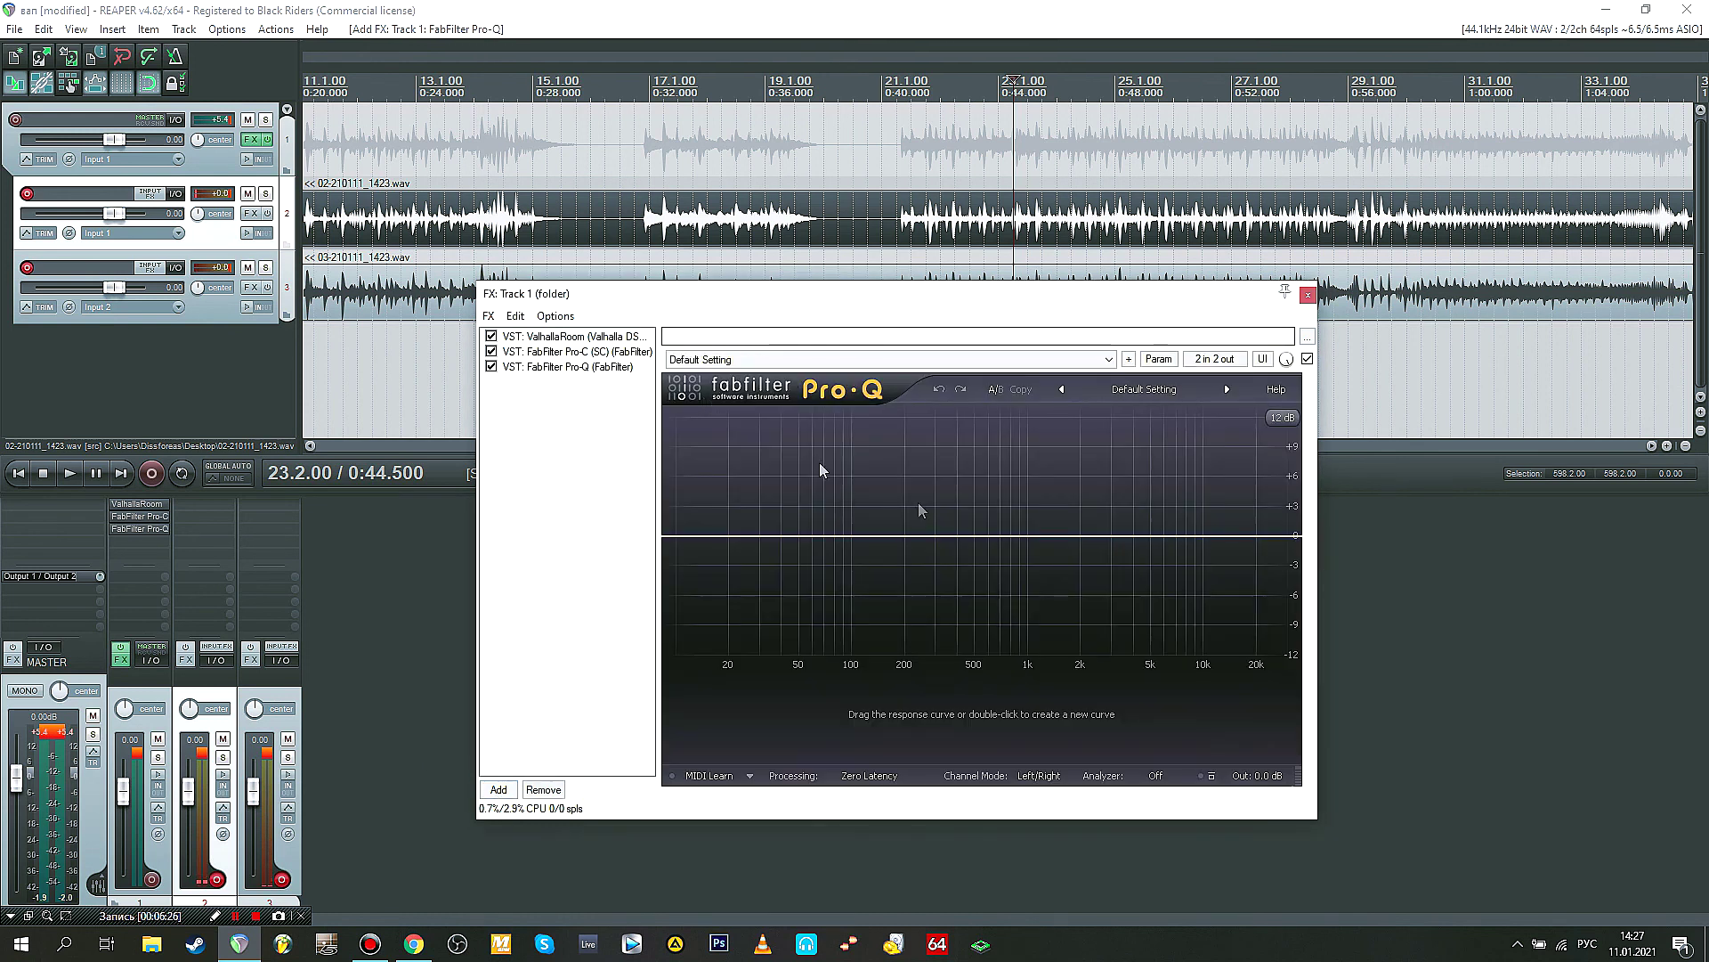
click(1156, 775)
click(1173, 835)
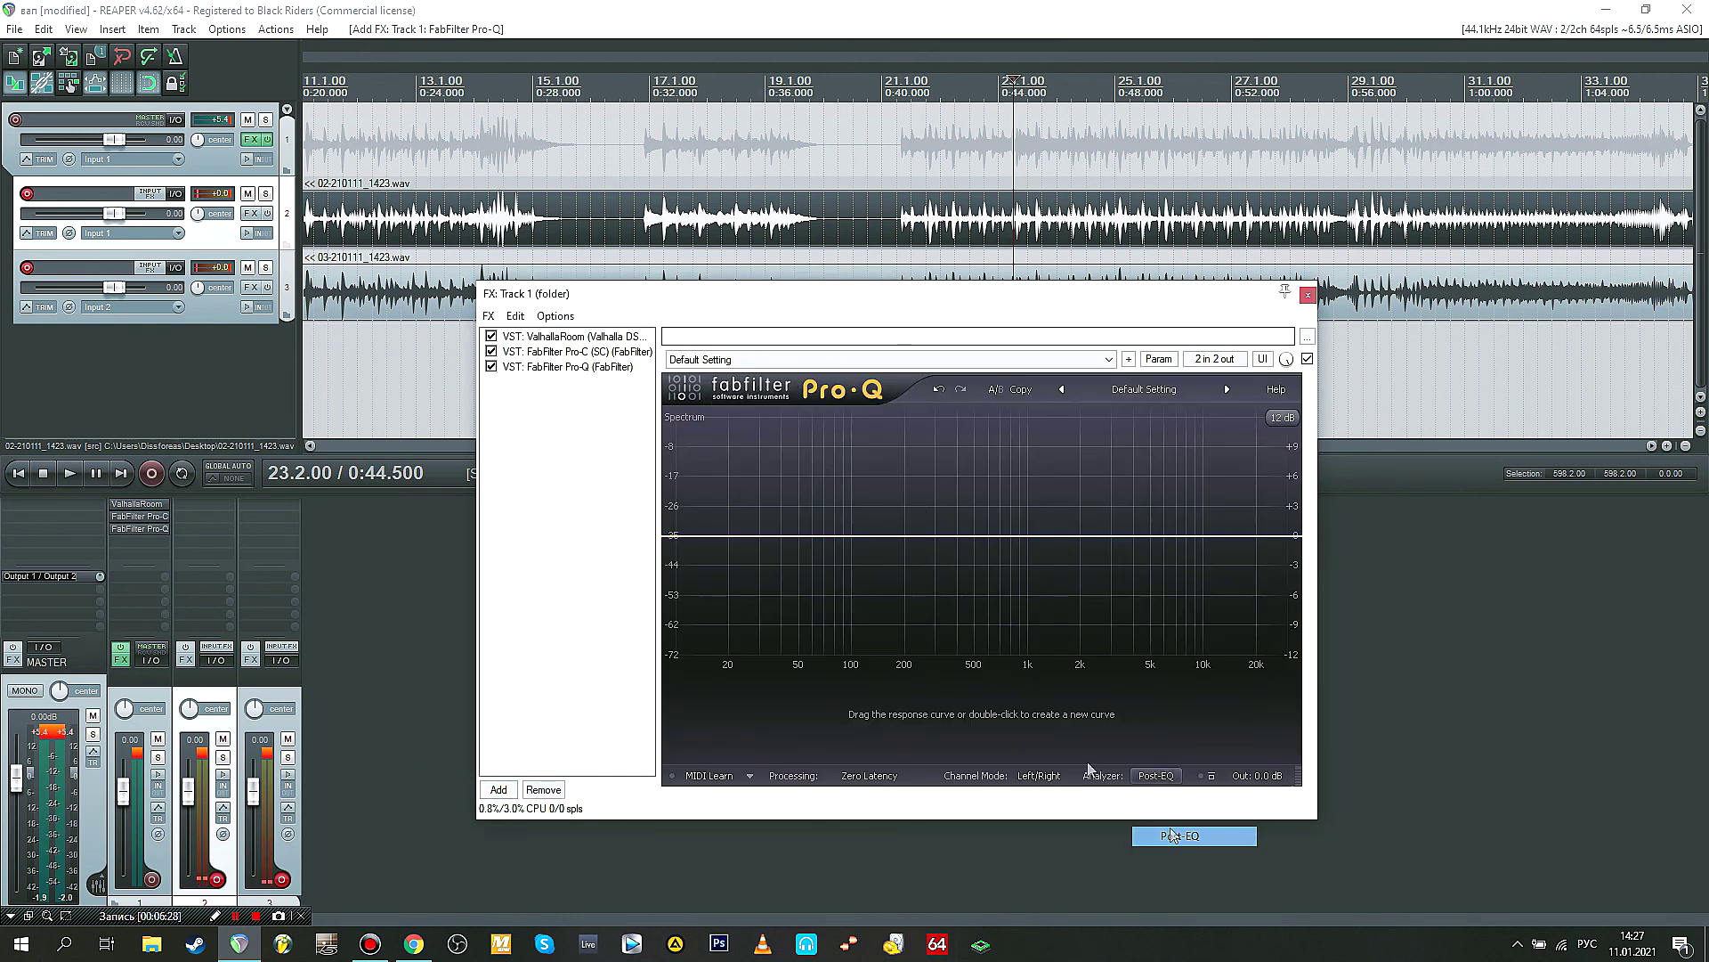
Step: Play the recordings from 21.2.00 to examine their spectrum in Pro-Q
click(898, 213)
key(space)
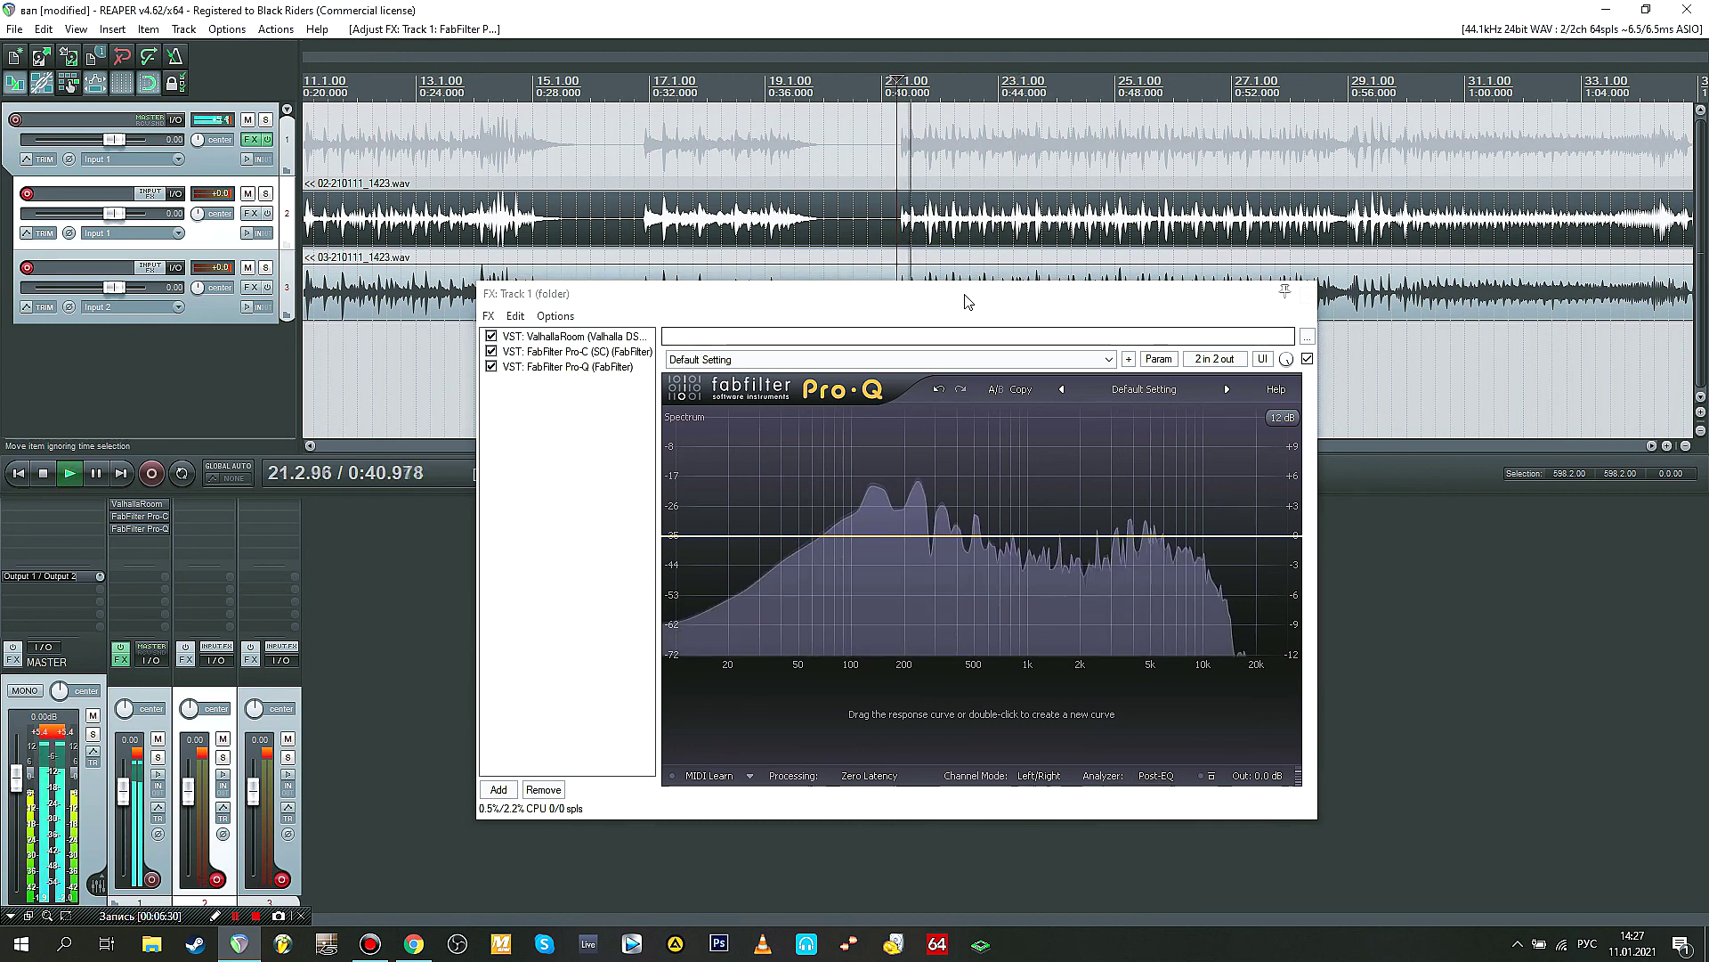
key(space)
Step: Load the Drums preset in the track 1 folder's Pro-Q equalizer and play back the equalized sound
drag(970, 294, 998, 294)
click(1145, 389)
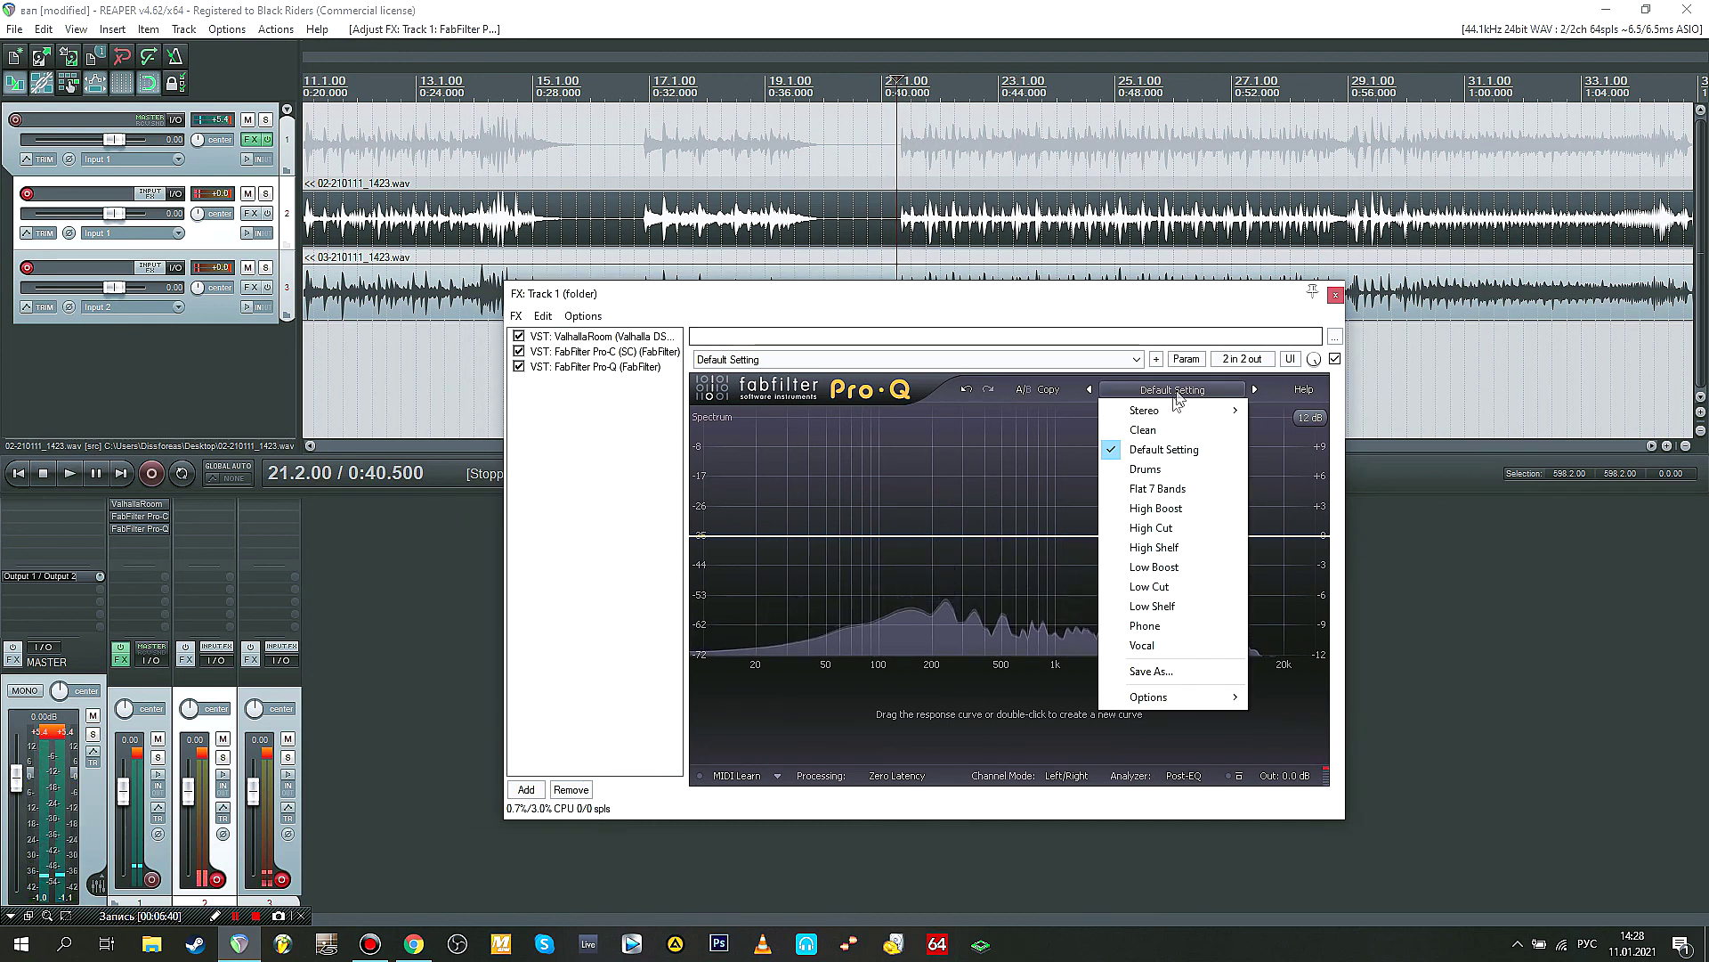
click(1147, 469)
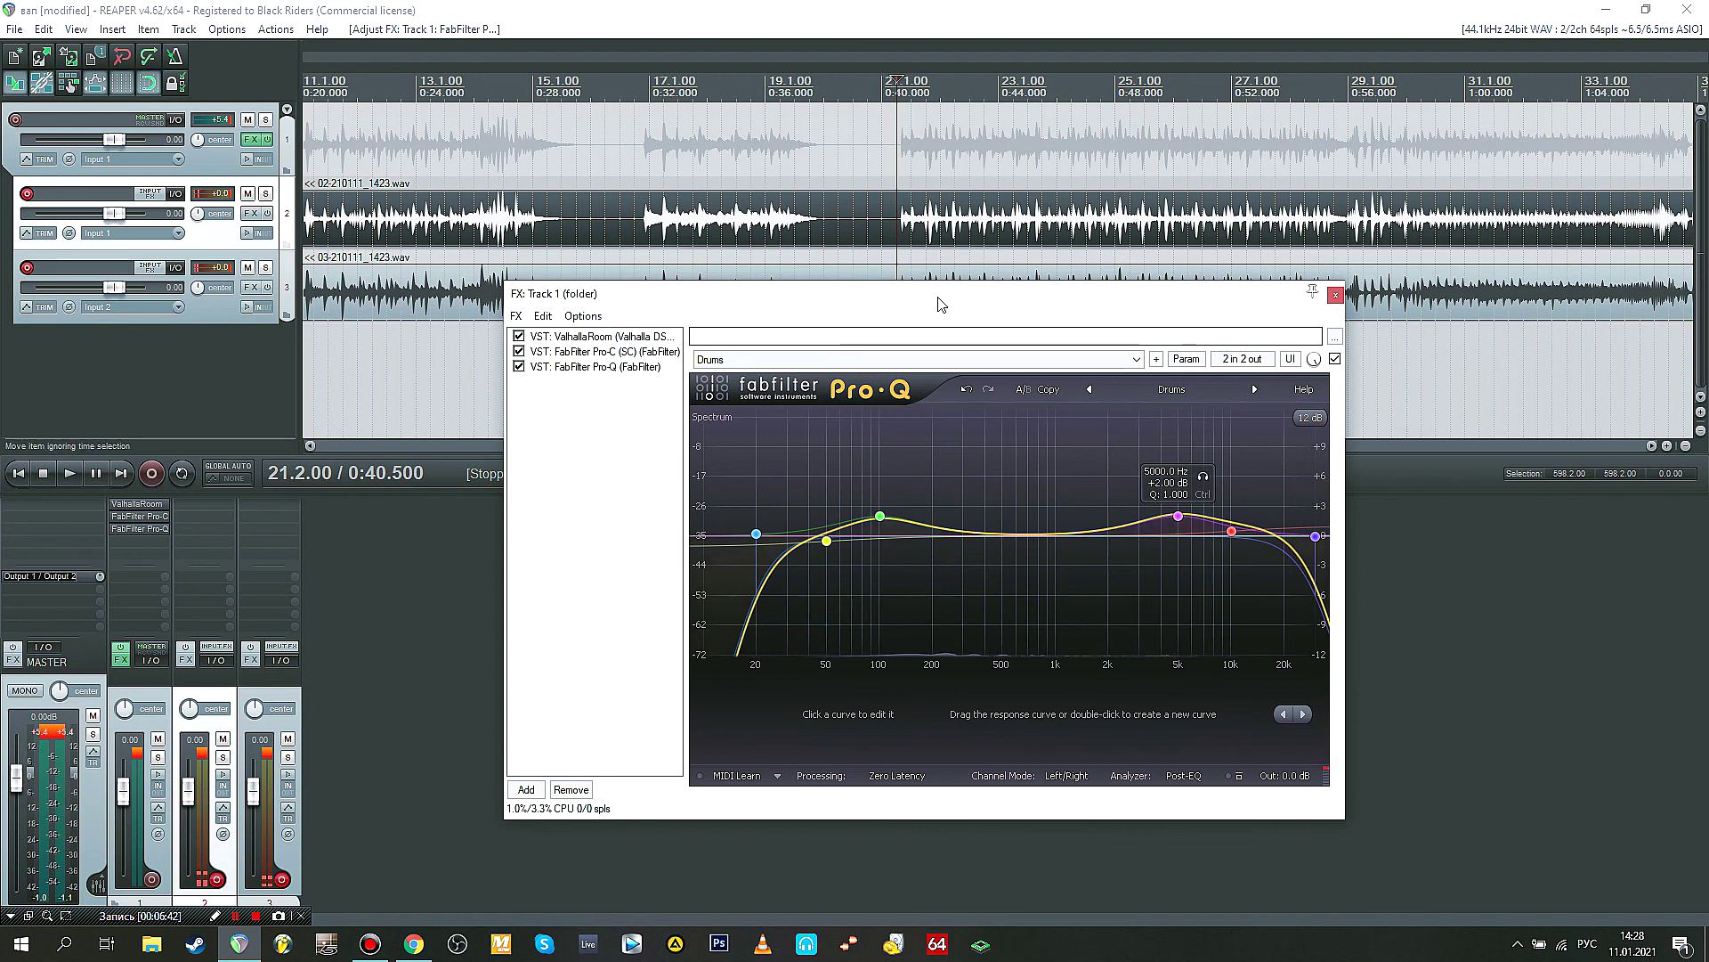
drag(946, 306, 977, 314)
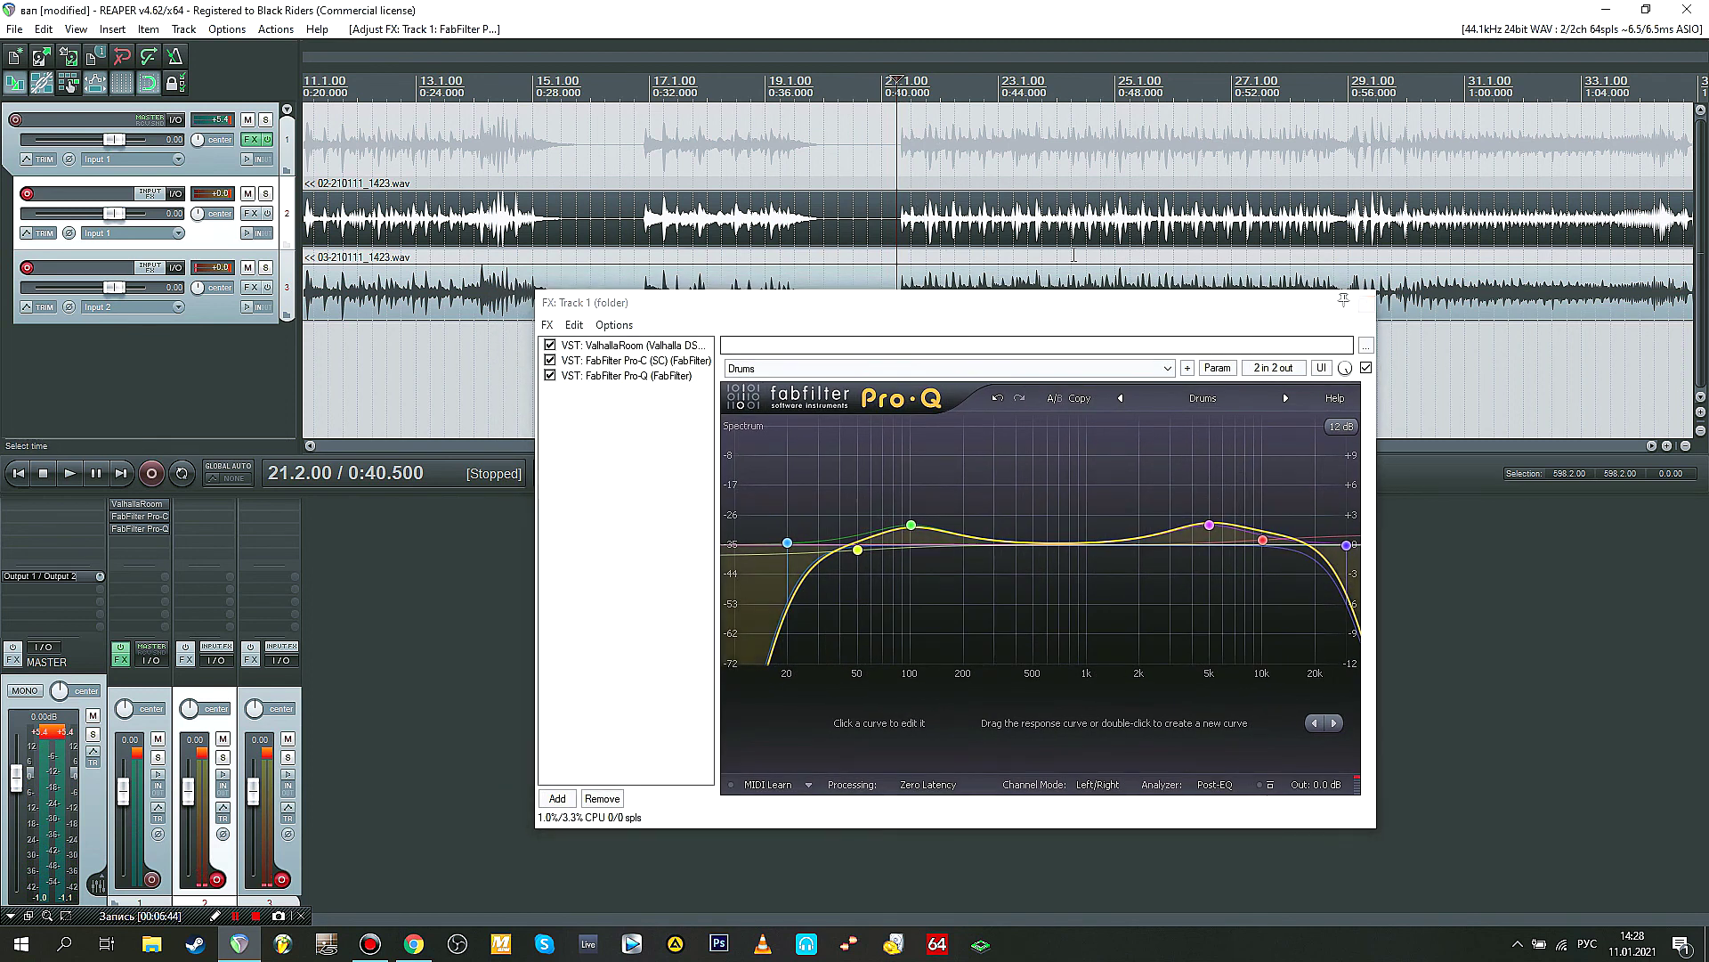
key(space)
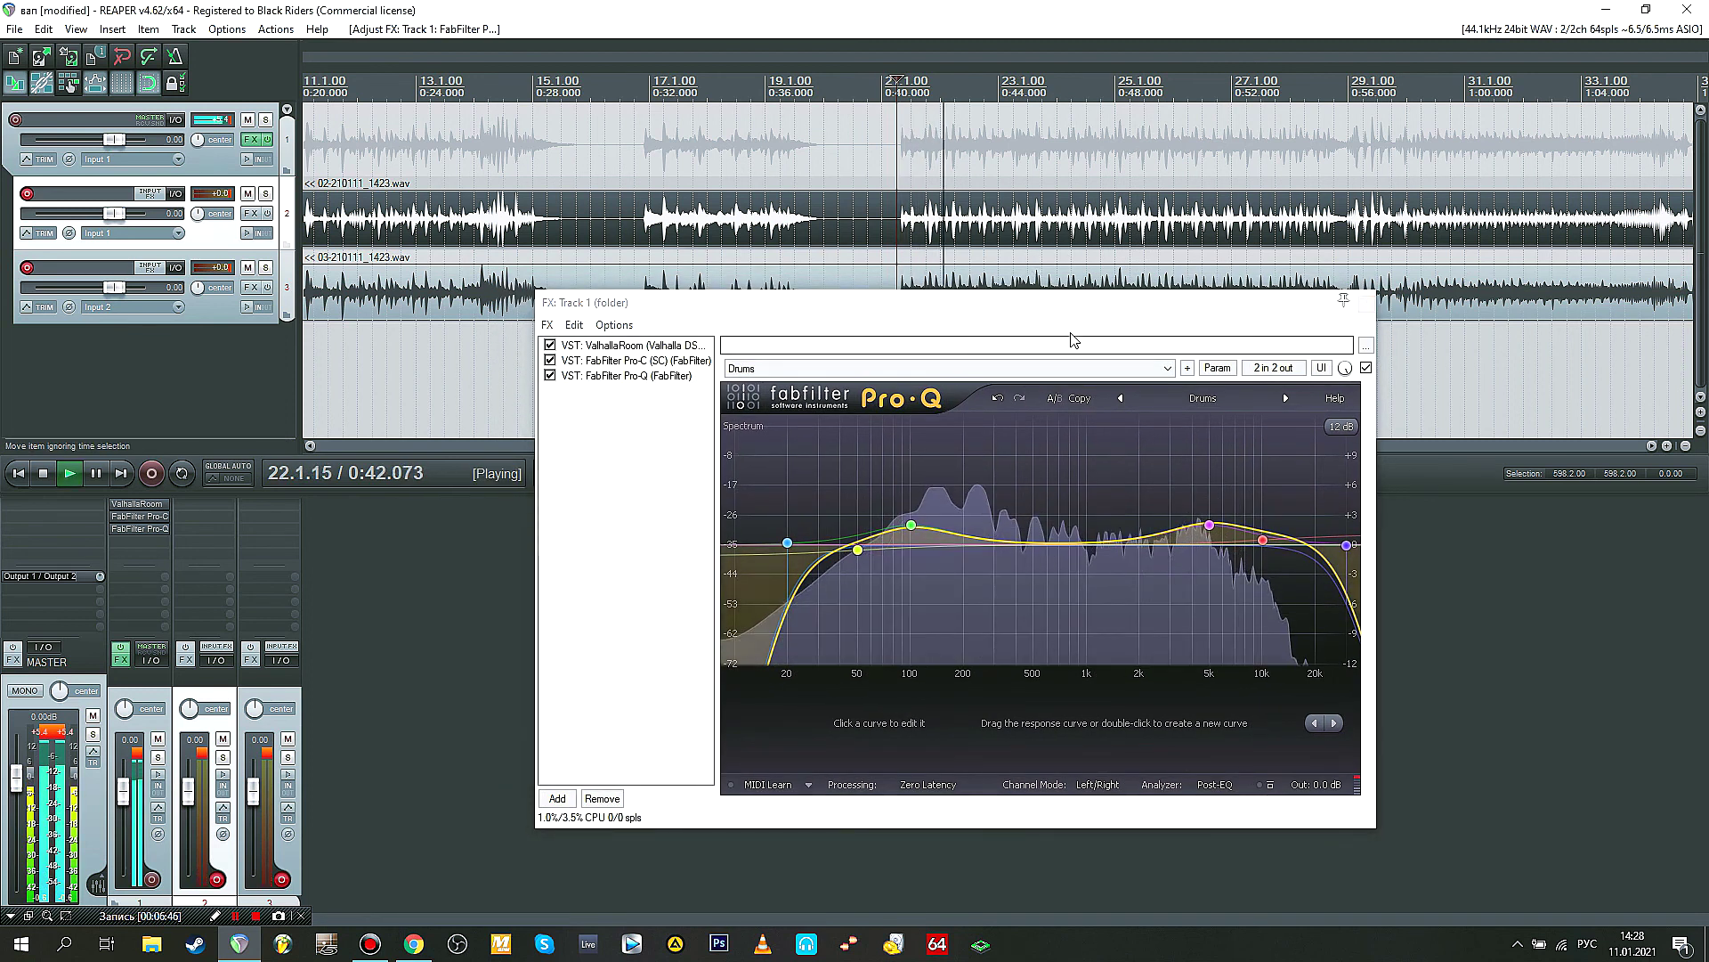
drag(1124, 308, 1179, 325)
key(space)
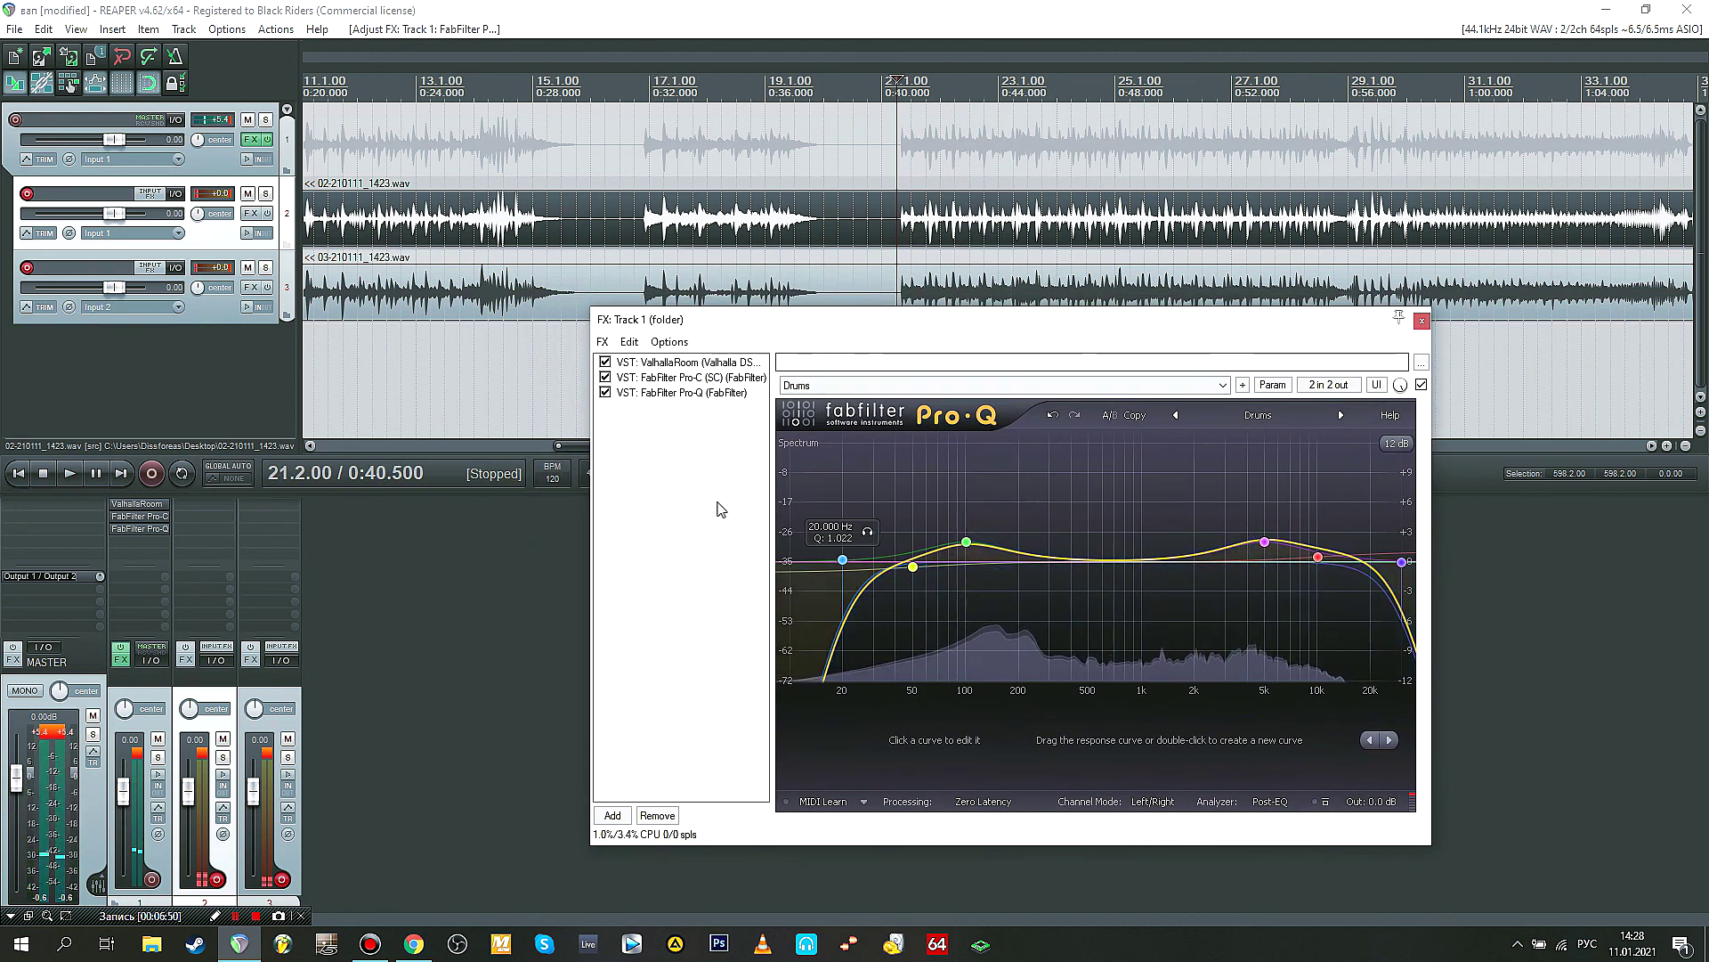
Step: Add the iZotope Ozone 5 VST plugin to the track 1 folder's effects chain after Pro-Q
click(723, 509)
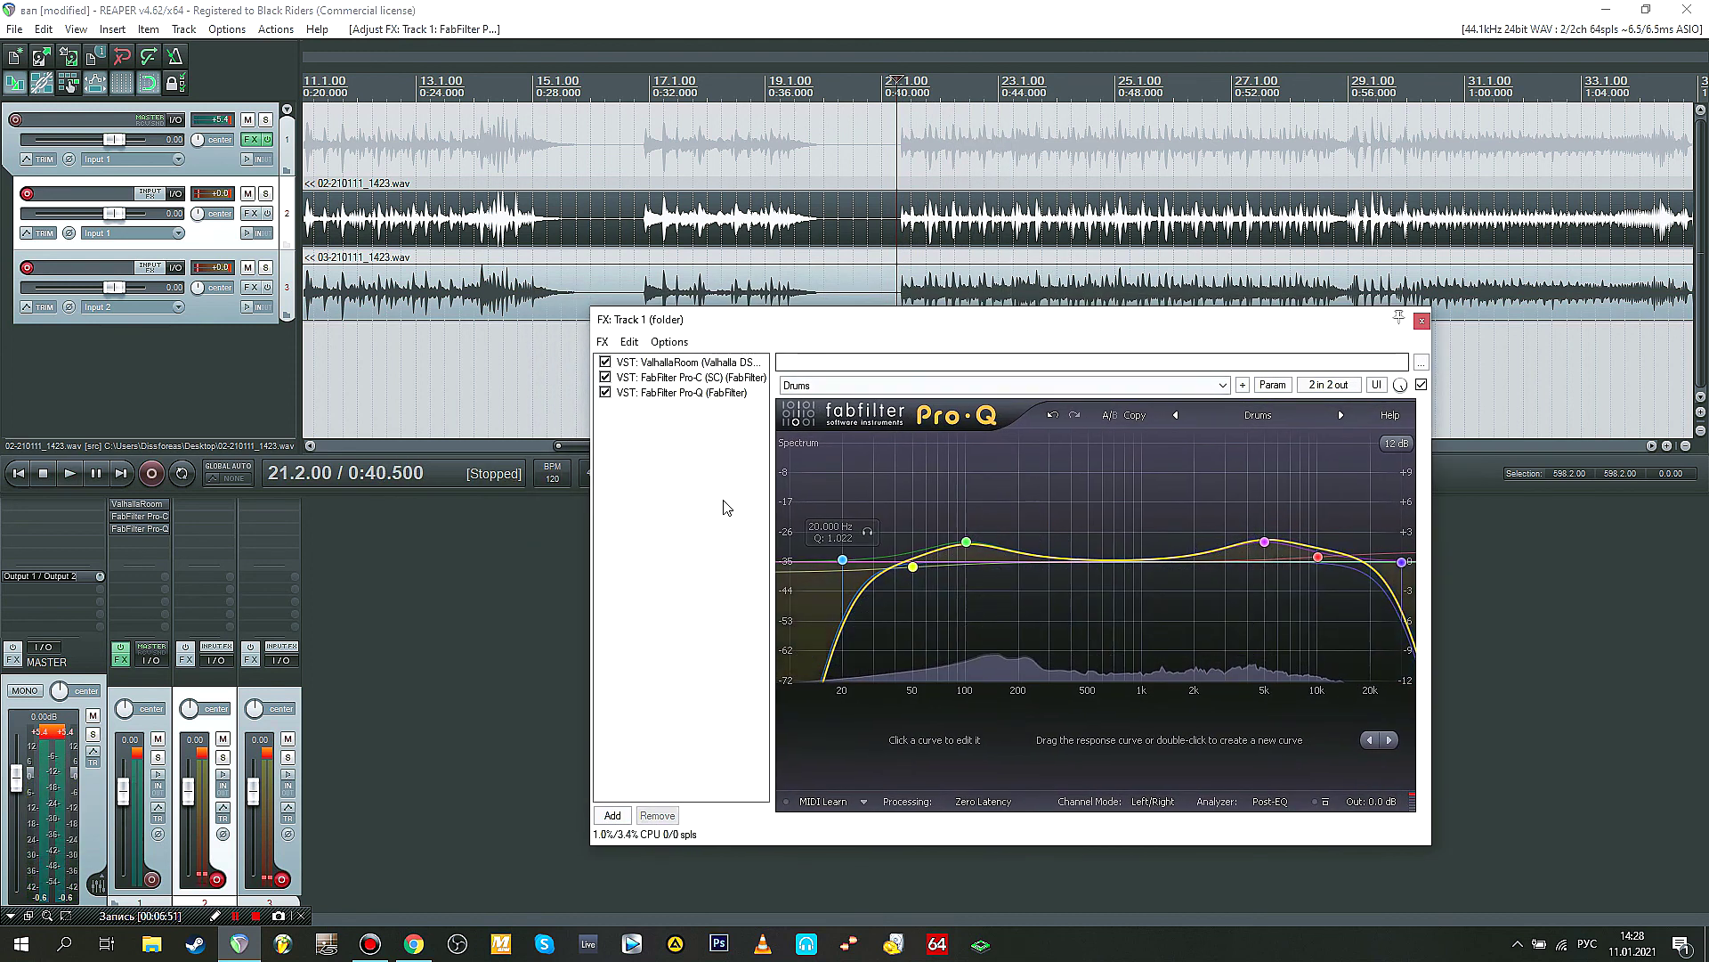
click(613, 816)
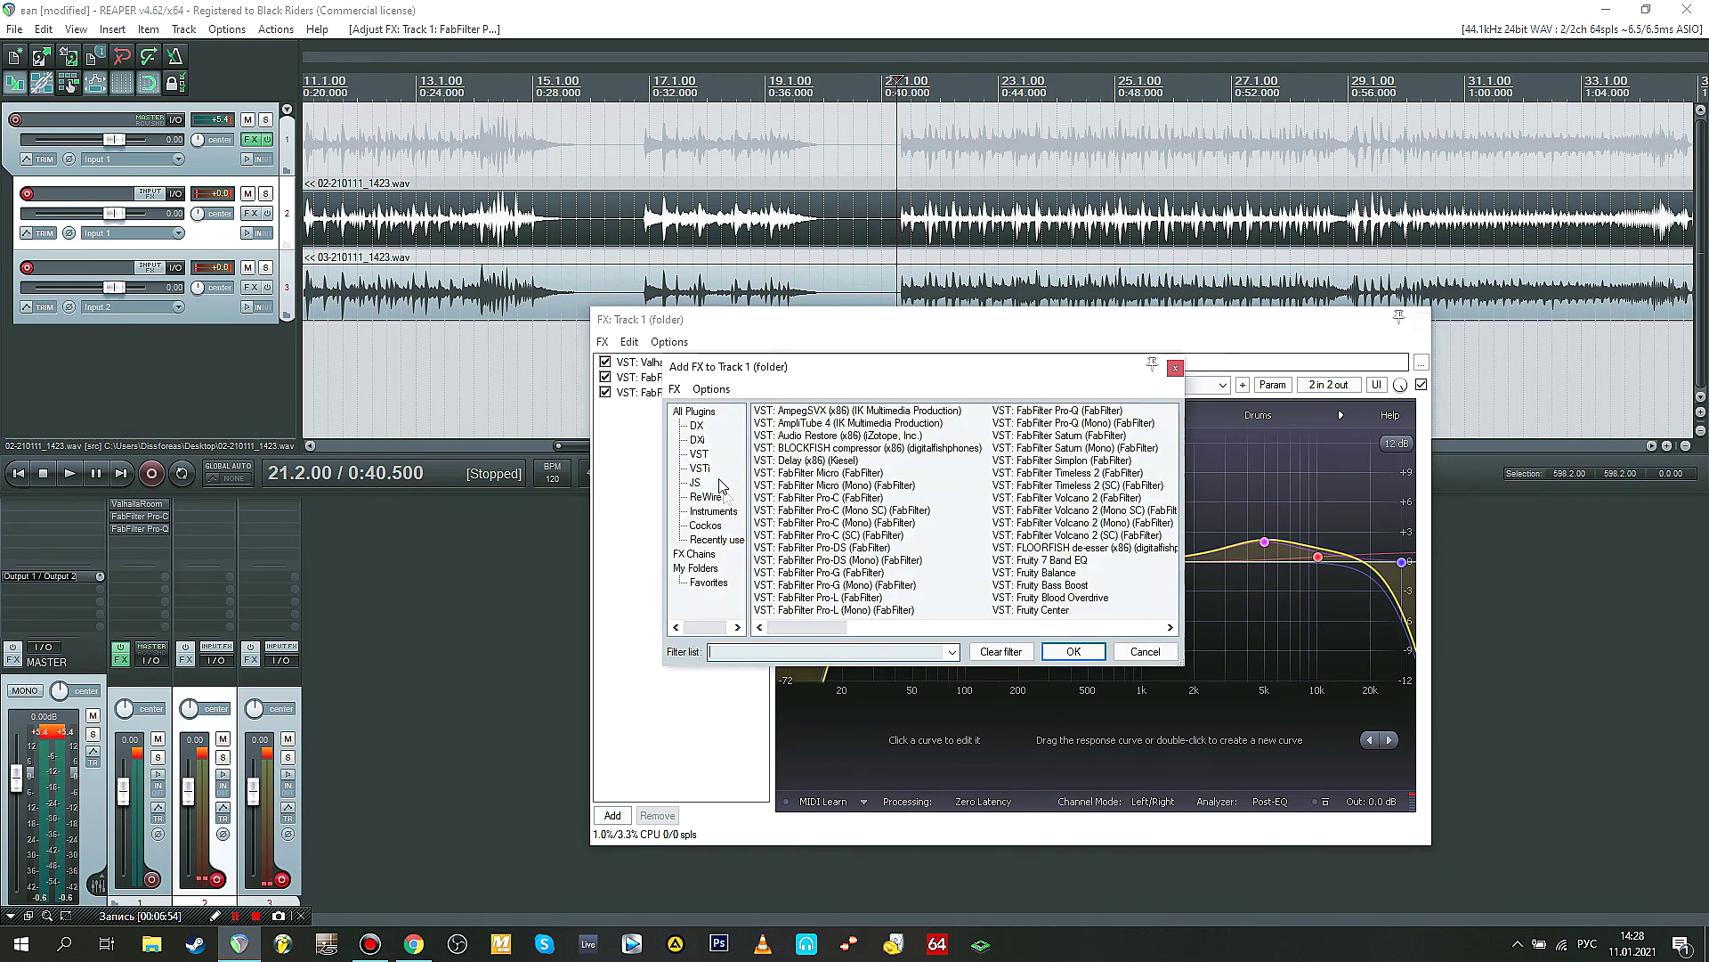
click(699, 454)
drag(806, 628, 949, 634)
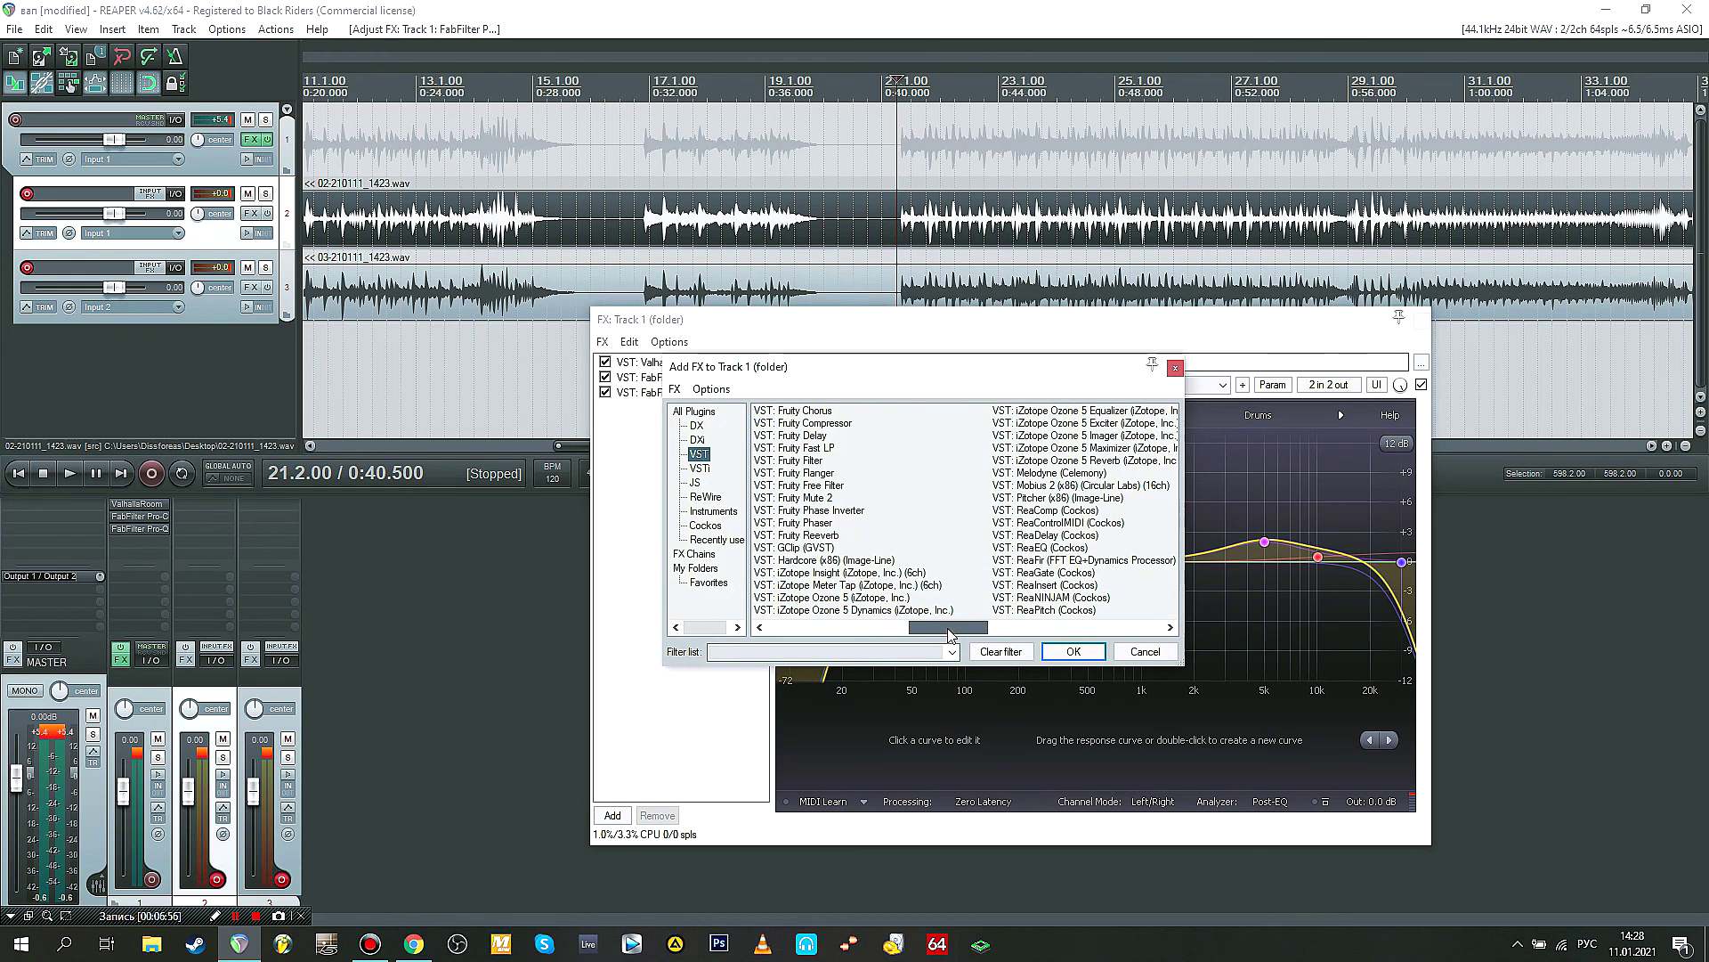
click(825, 598)
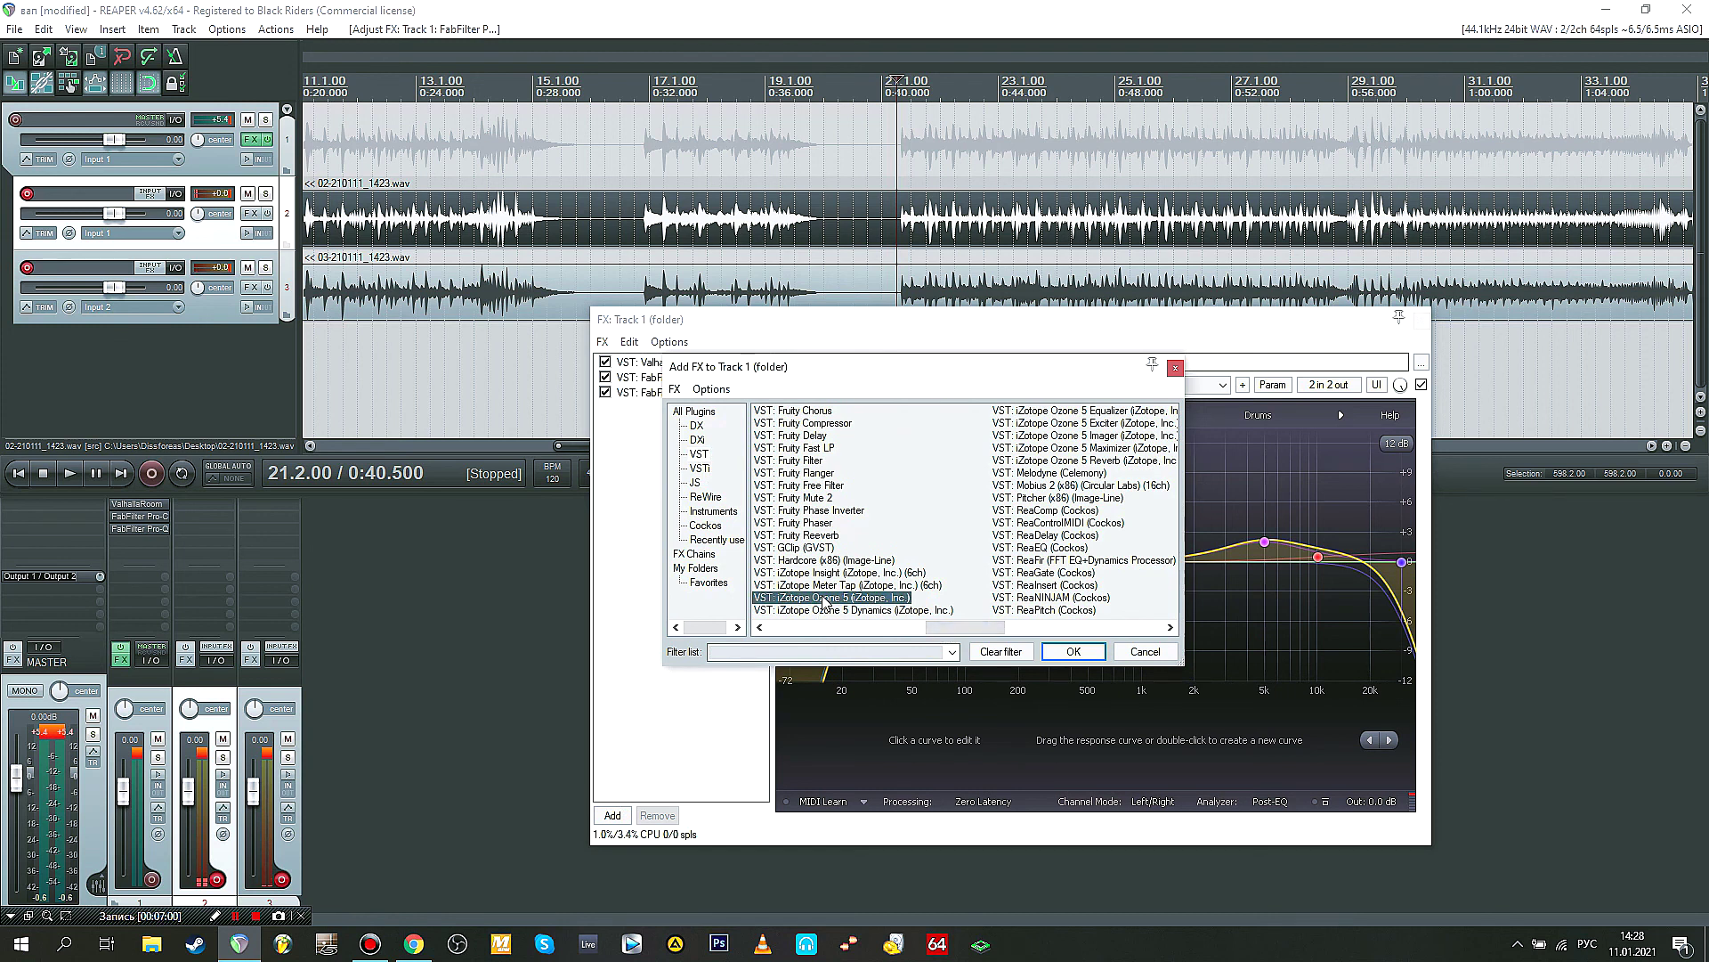
double_click(825, 599)
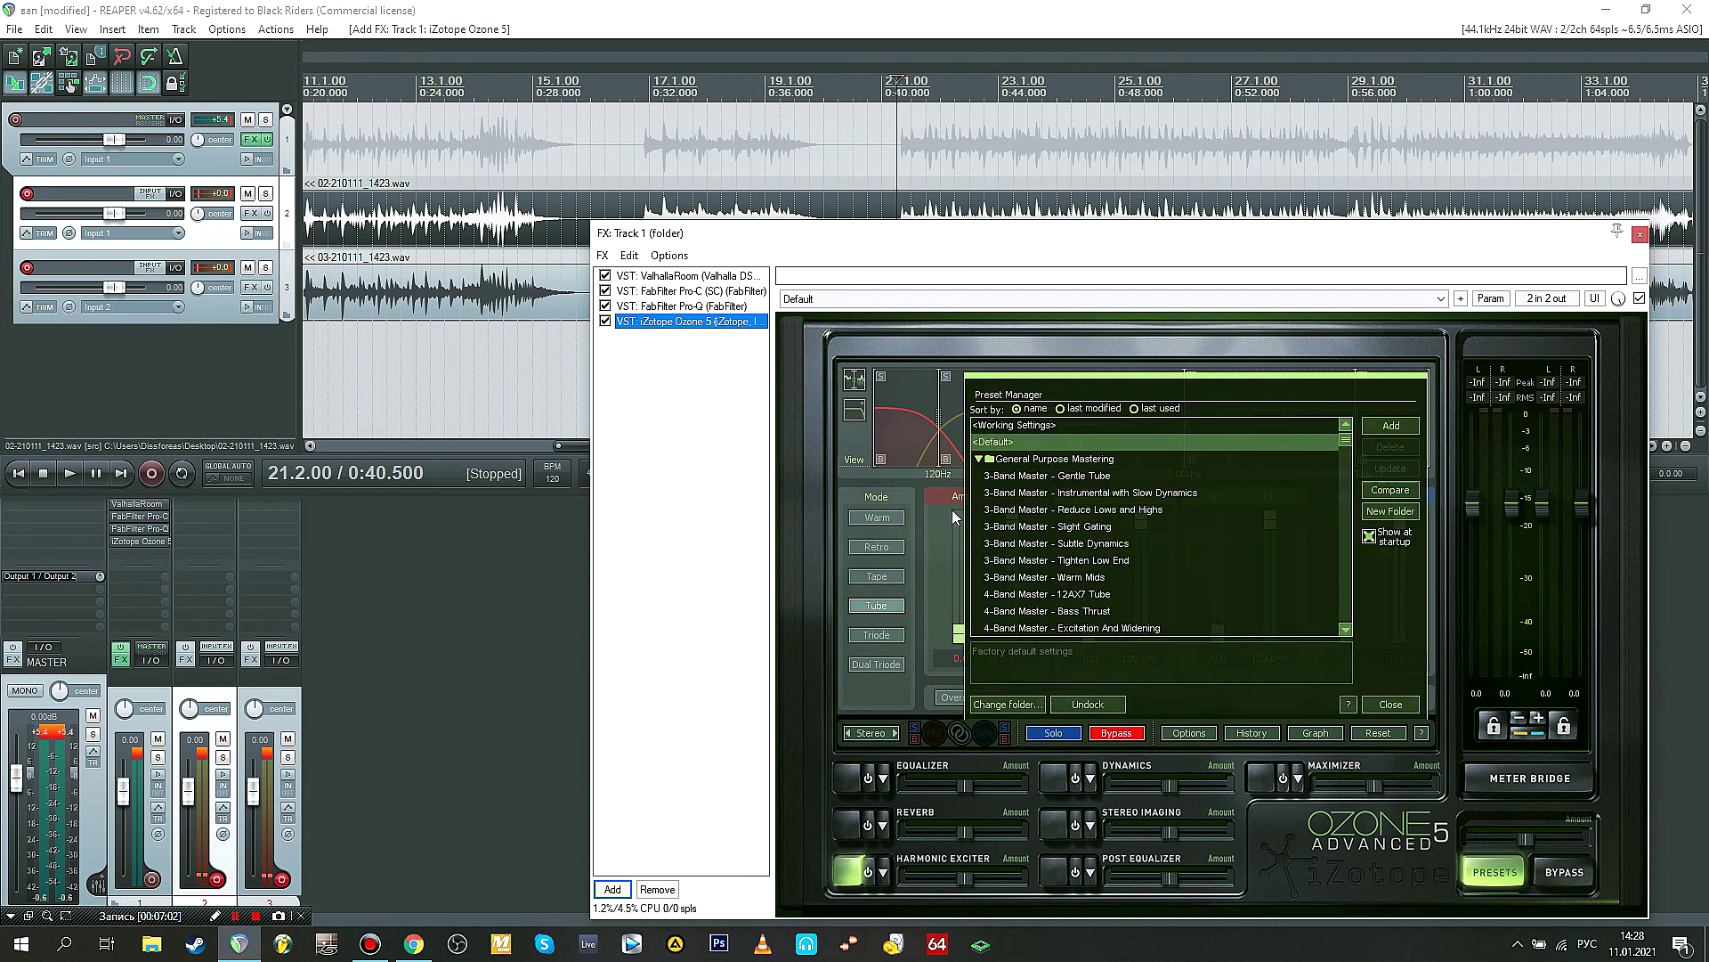
Step: Load Ozone 5's 3-Band Master - Gentle Tube preset from General Purpose Mastering and play back the result
drag(1021, 250, 884, 211)
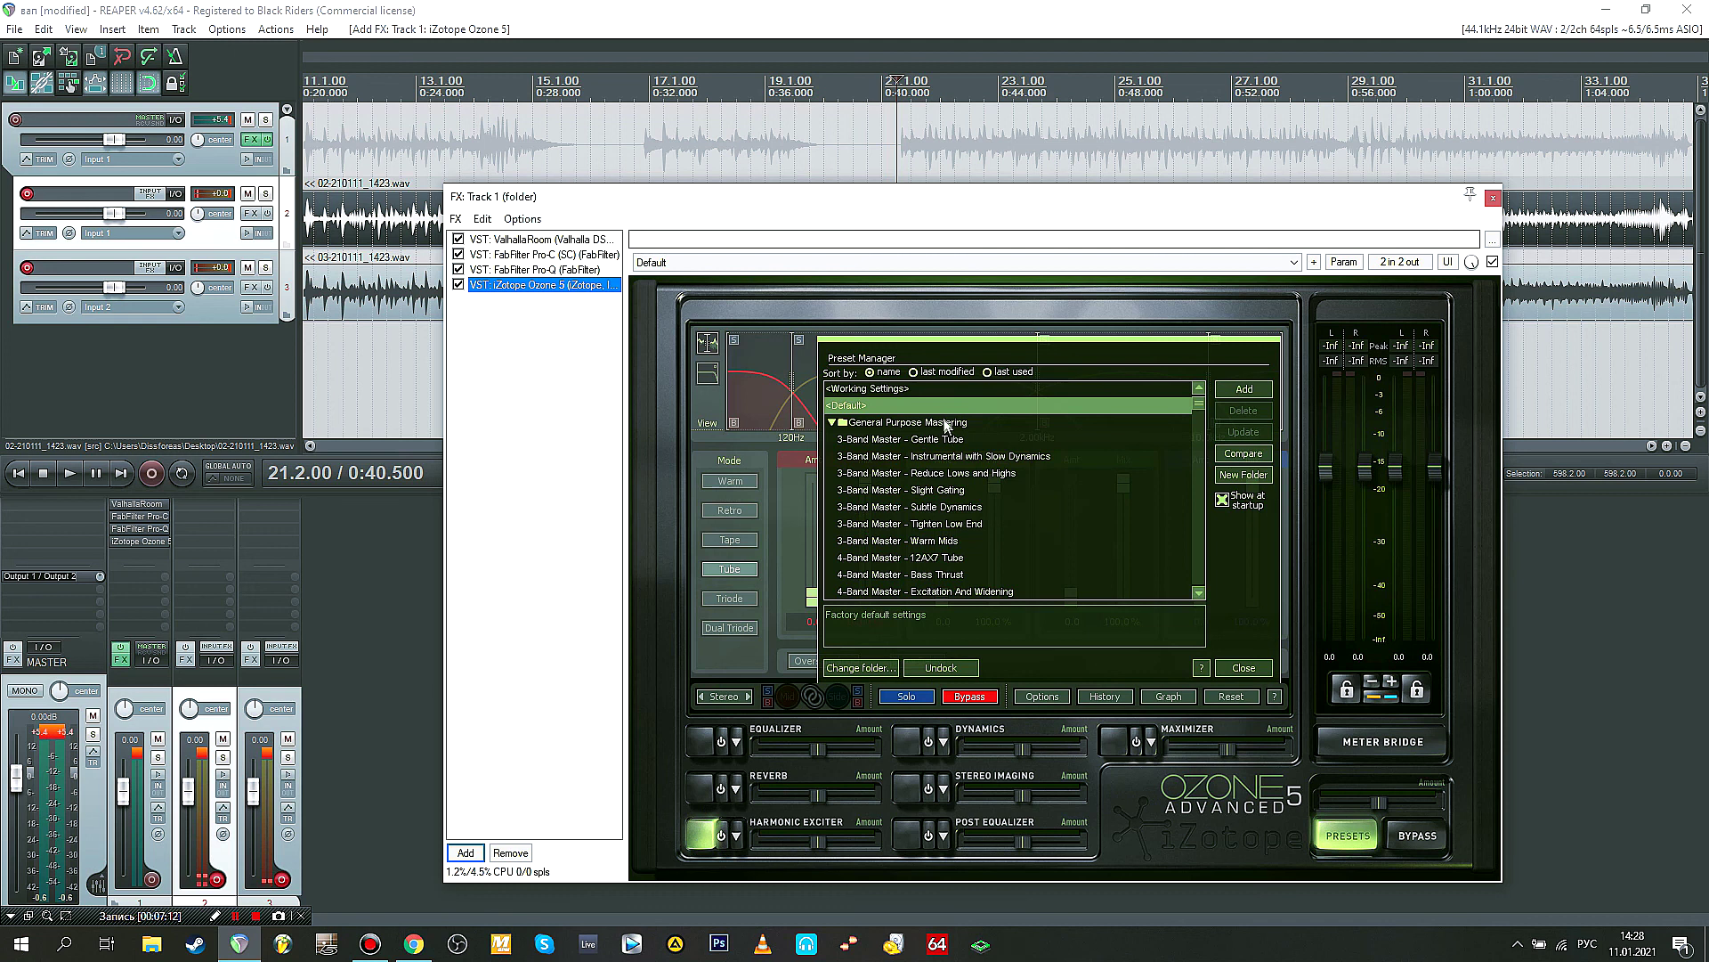
drag(873, 203, 904, 214)
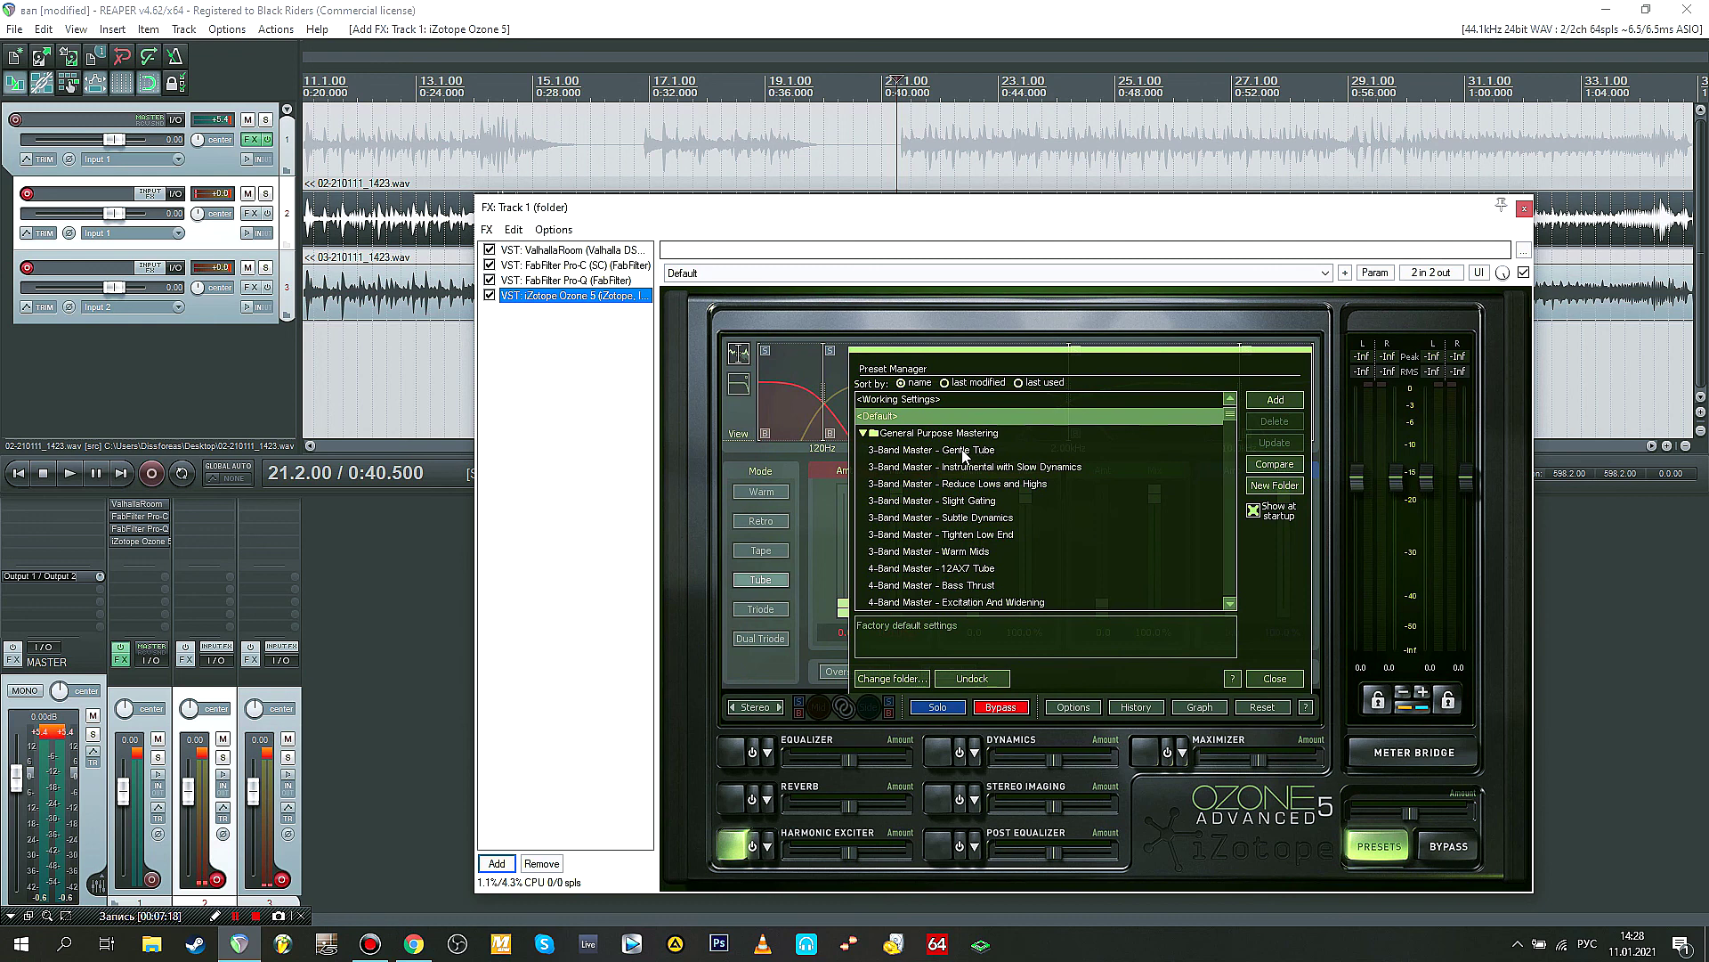
click(963, 451)
drag(946, 215, 947, 252)
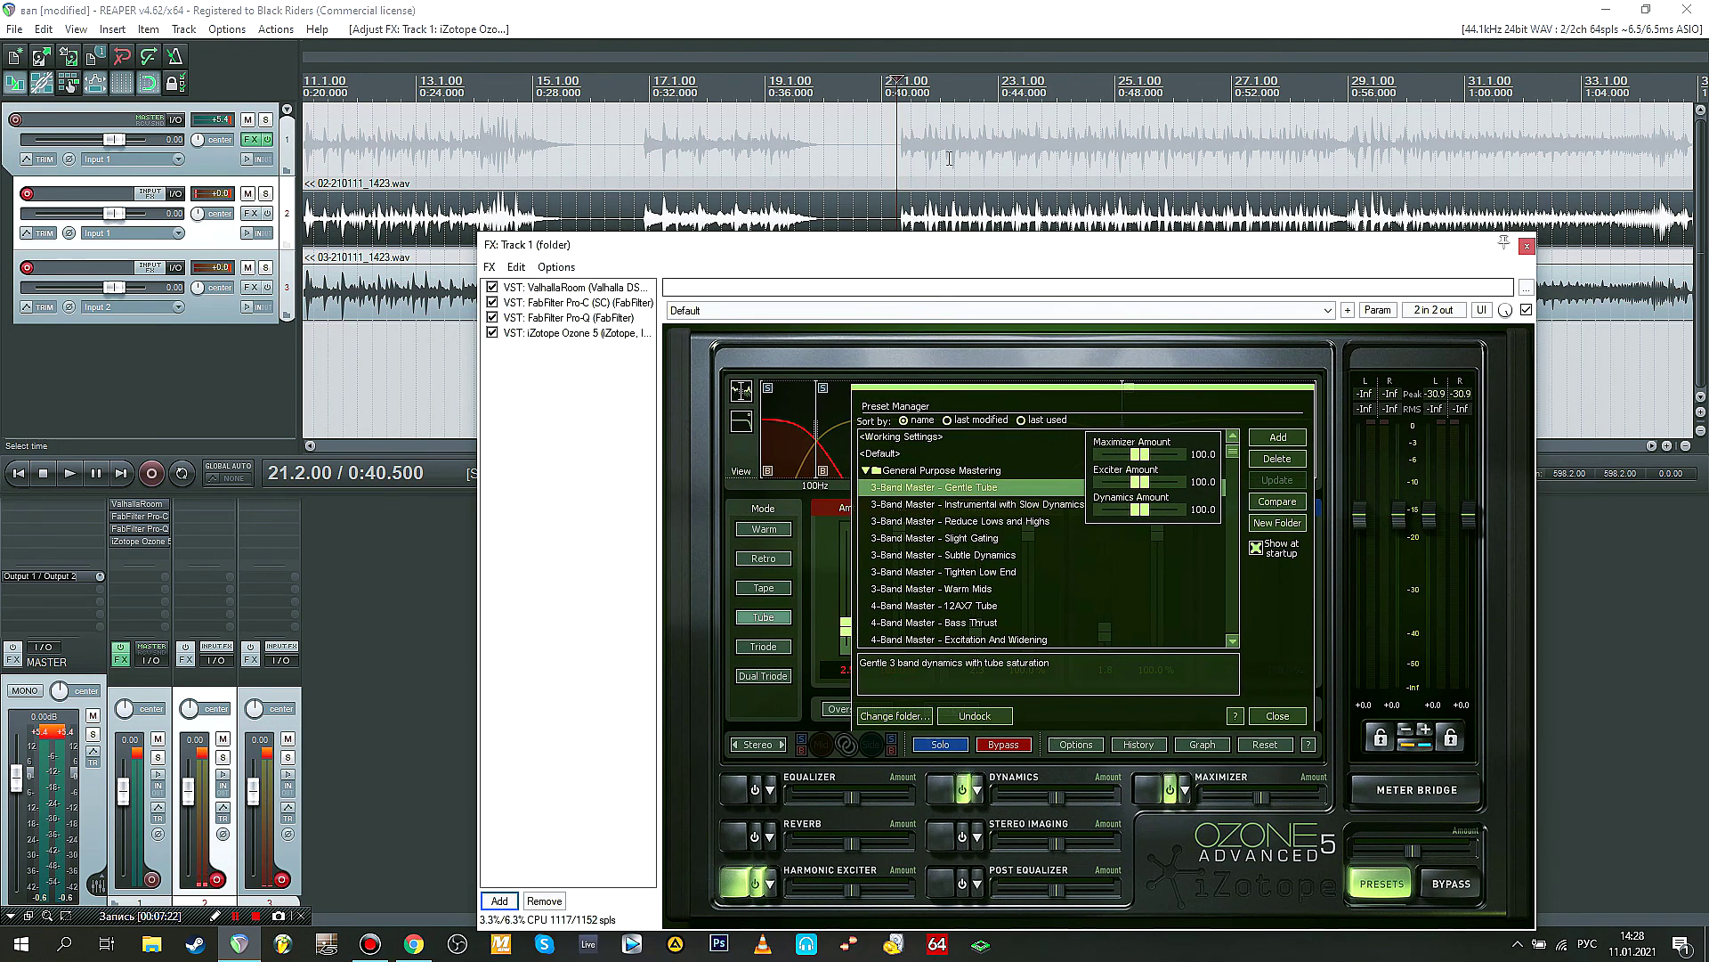
key(space)
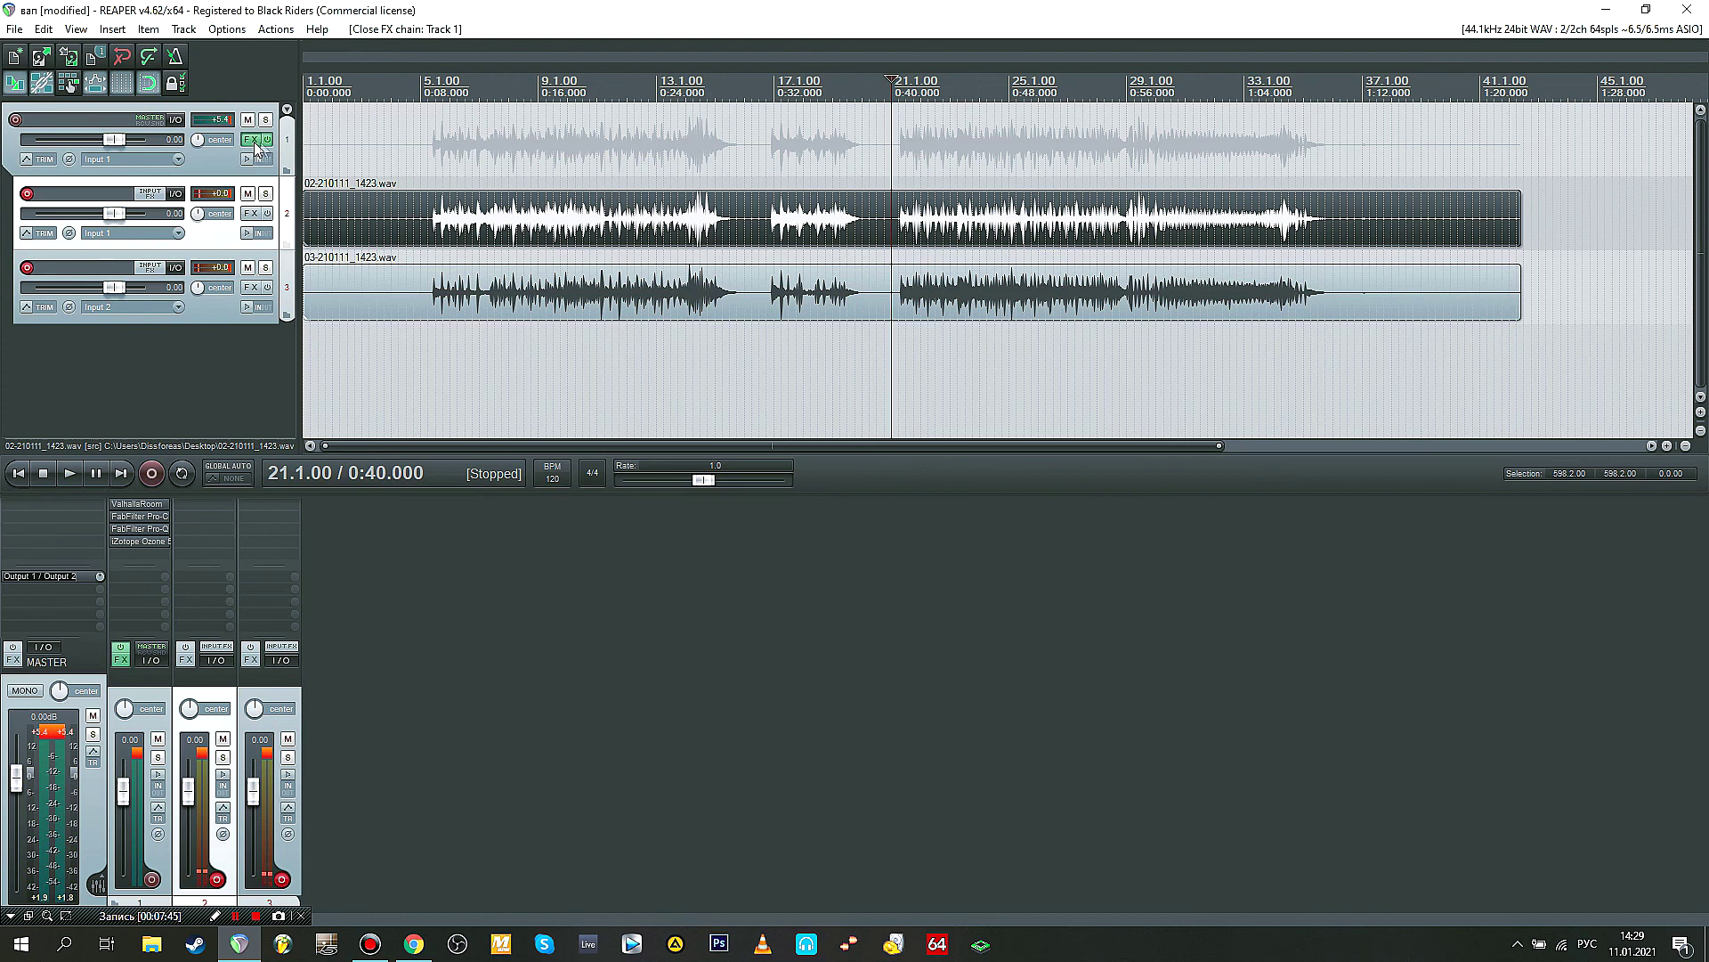
Step: Reopen the track 1 folder's effects chain to review it, close it, and look over the recordings on the timeline
click(254, 142)
drag(1118, 244, 989, 157)
click(1392, 163)
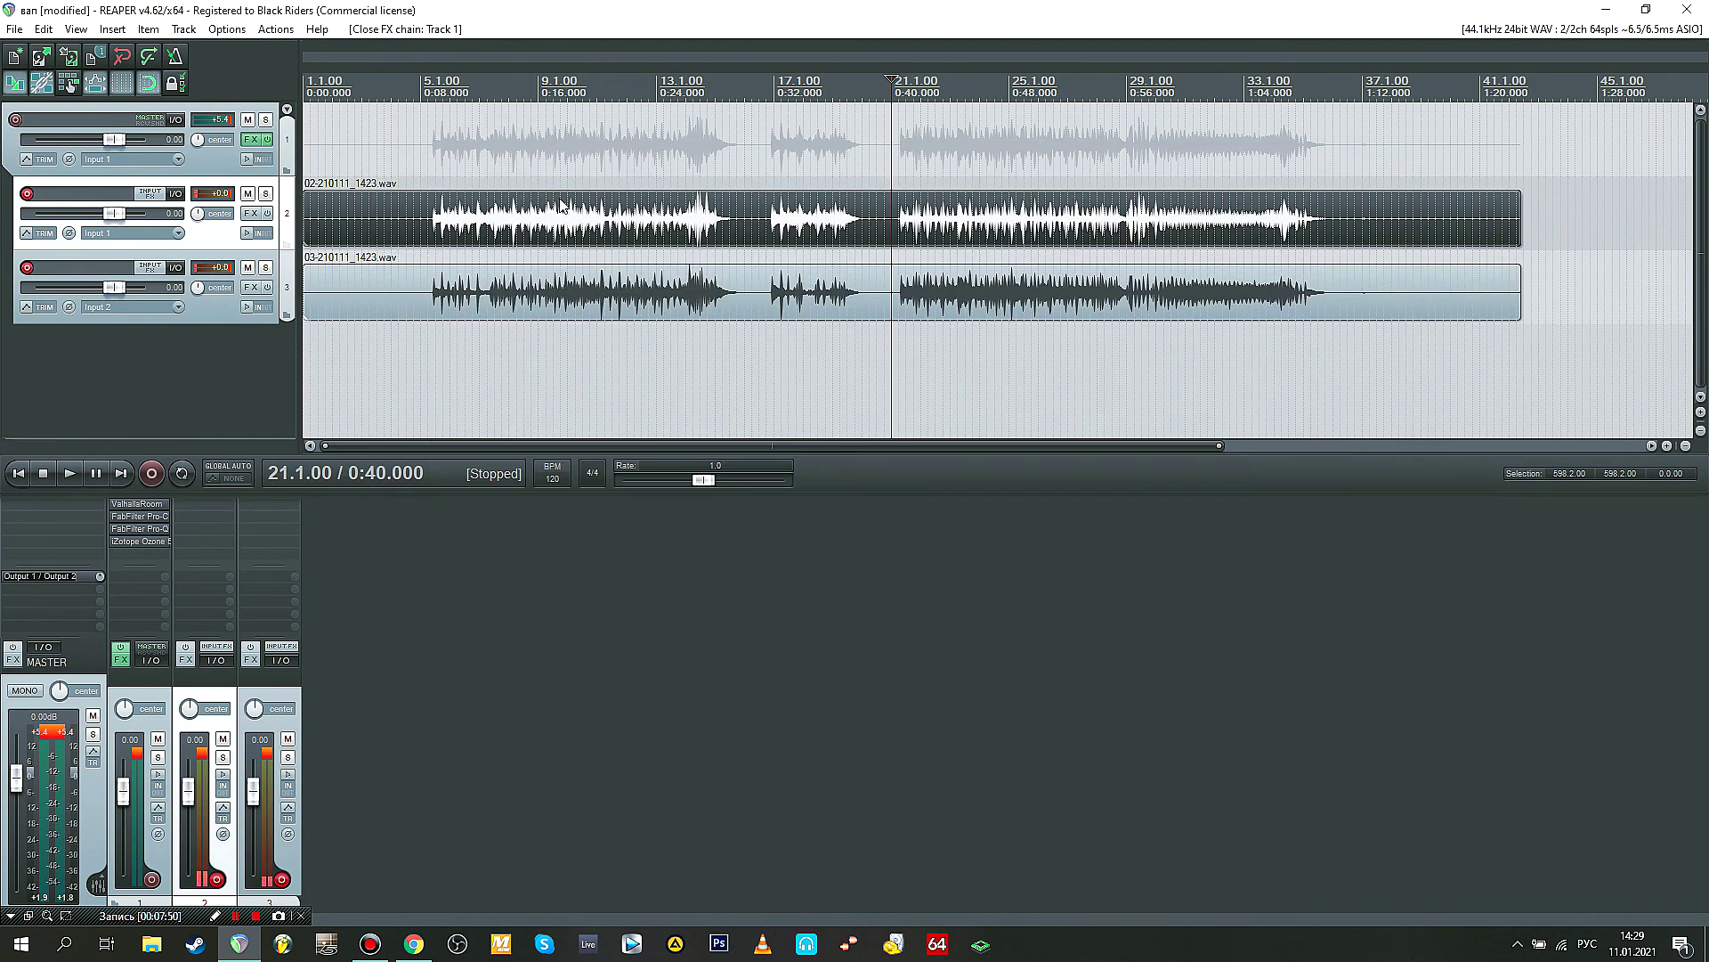
scroll(891, 222, down, 2)
scroll(534, 227, up, 4)
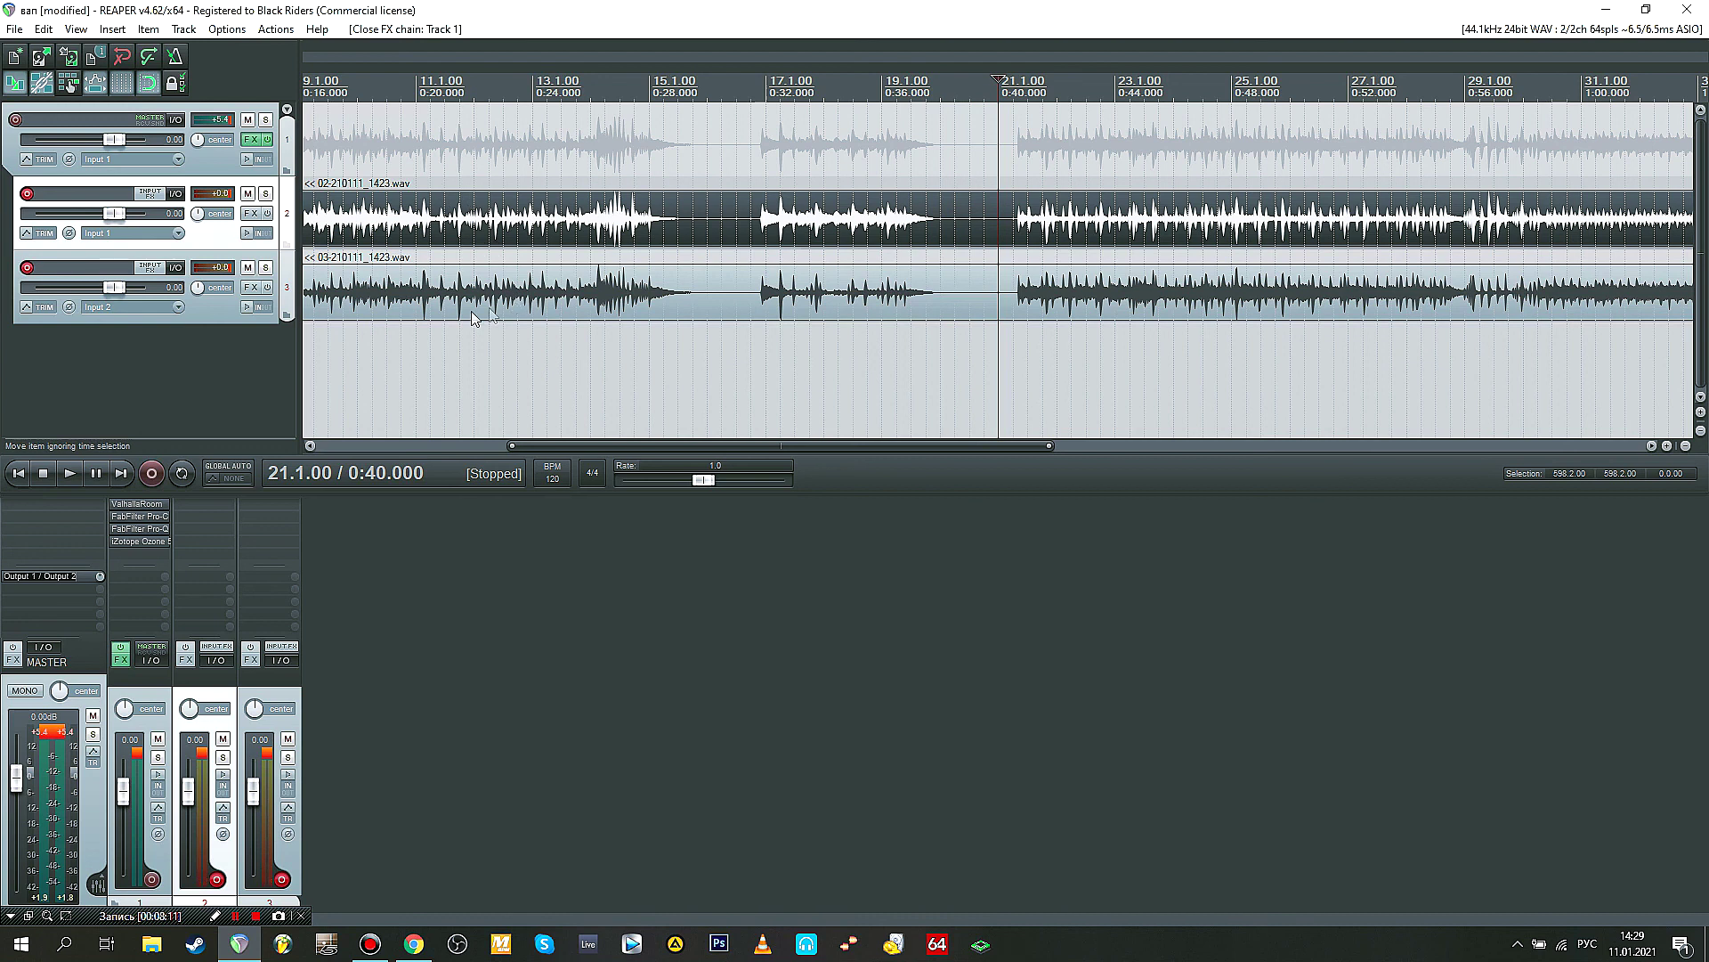
Step: Deselect the track 2 recording and select the one on track 3, with the edit cursor at 13.3.00
click(238, 354)
click(386, 365)
scroll(463, 356, down, 4)
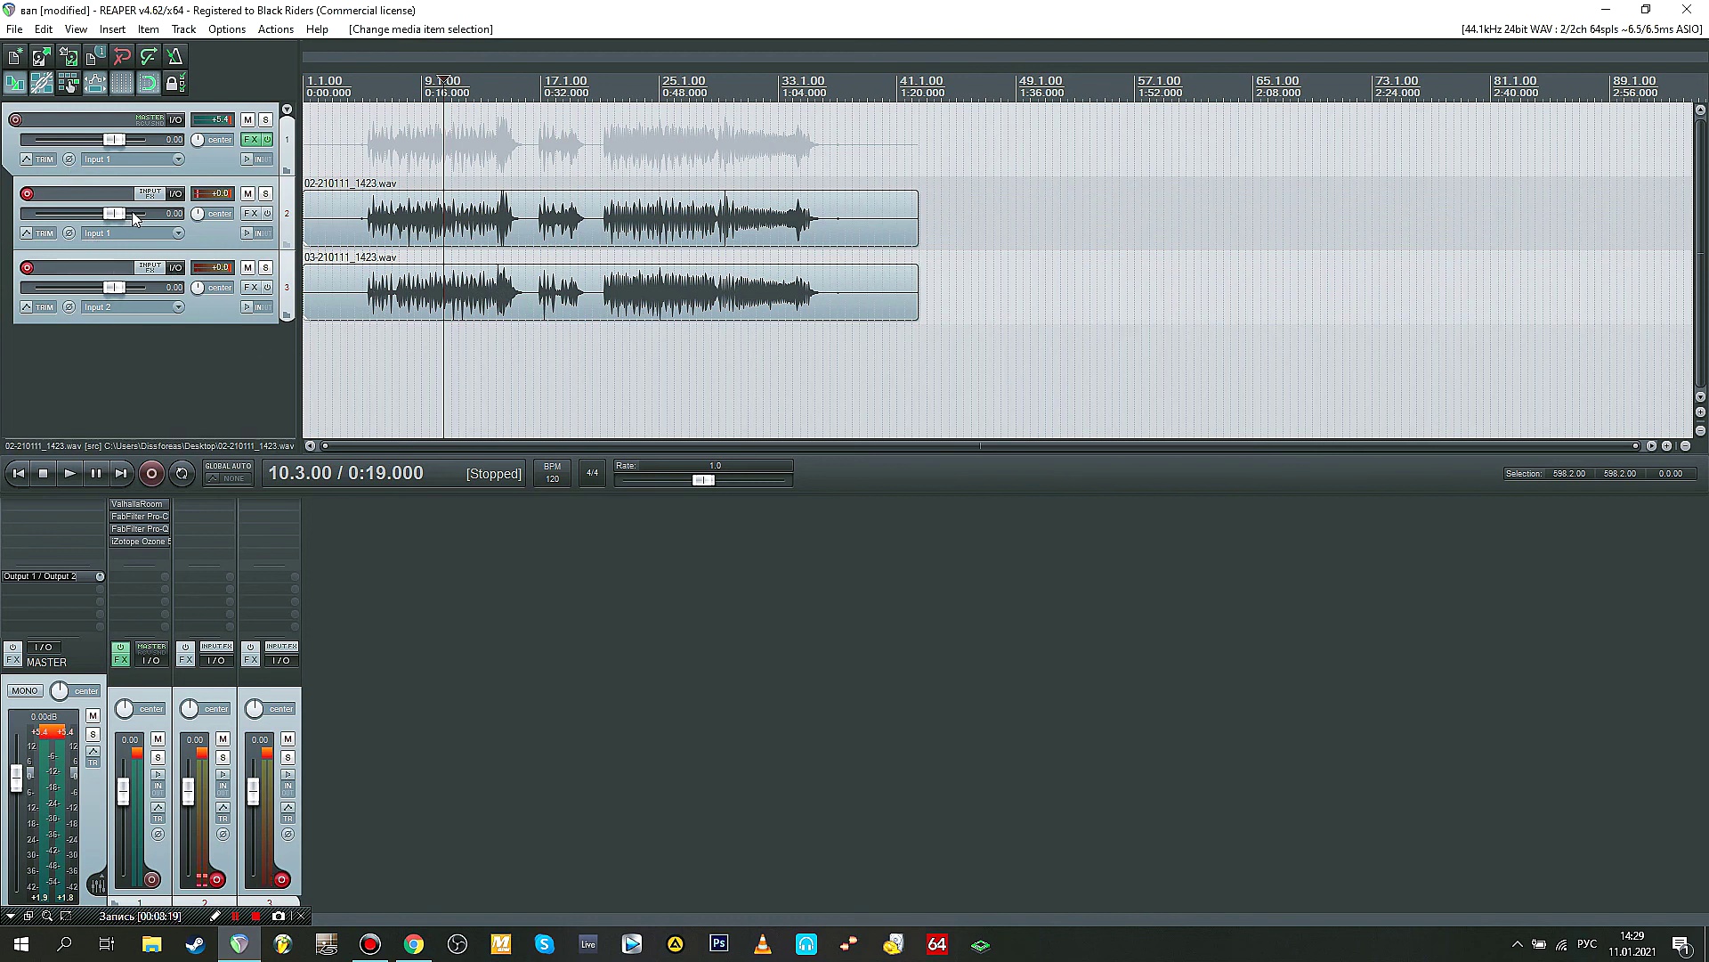
click(313, 373)
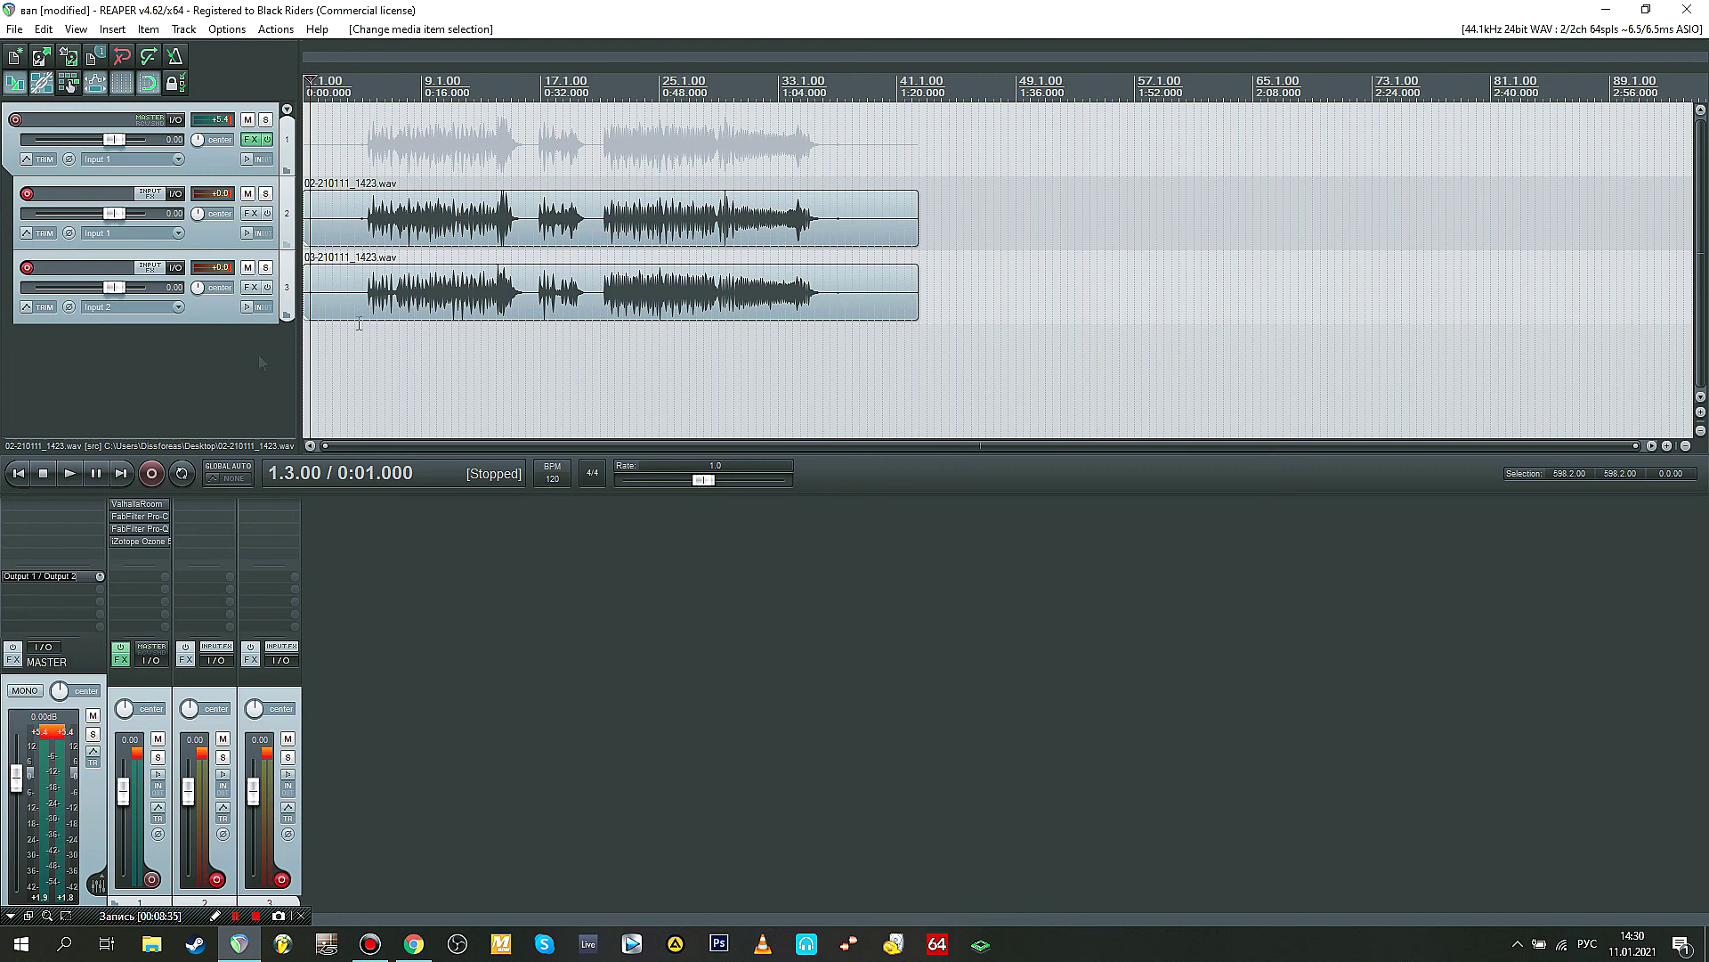
click(479, 289)
scroll(481, 290, up, 3)
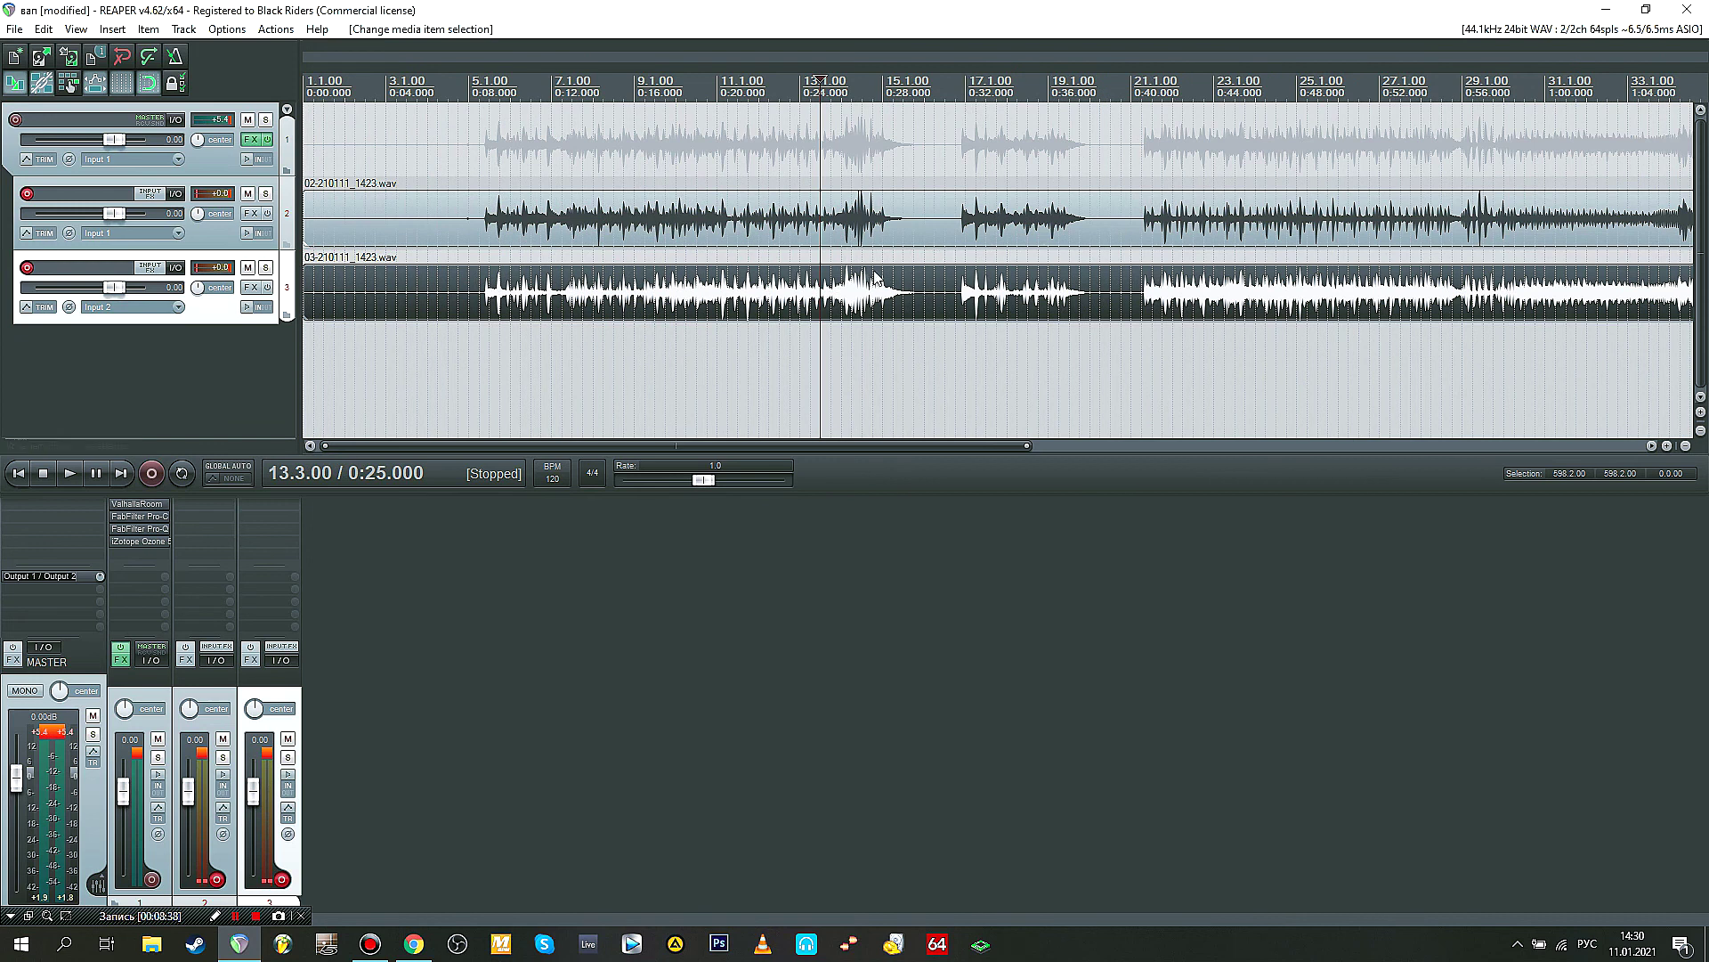
scroll(855, 278, down, 2)
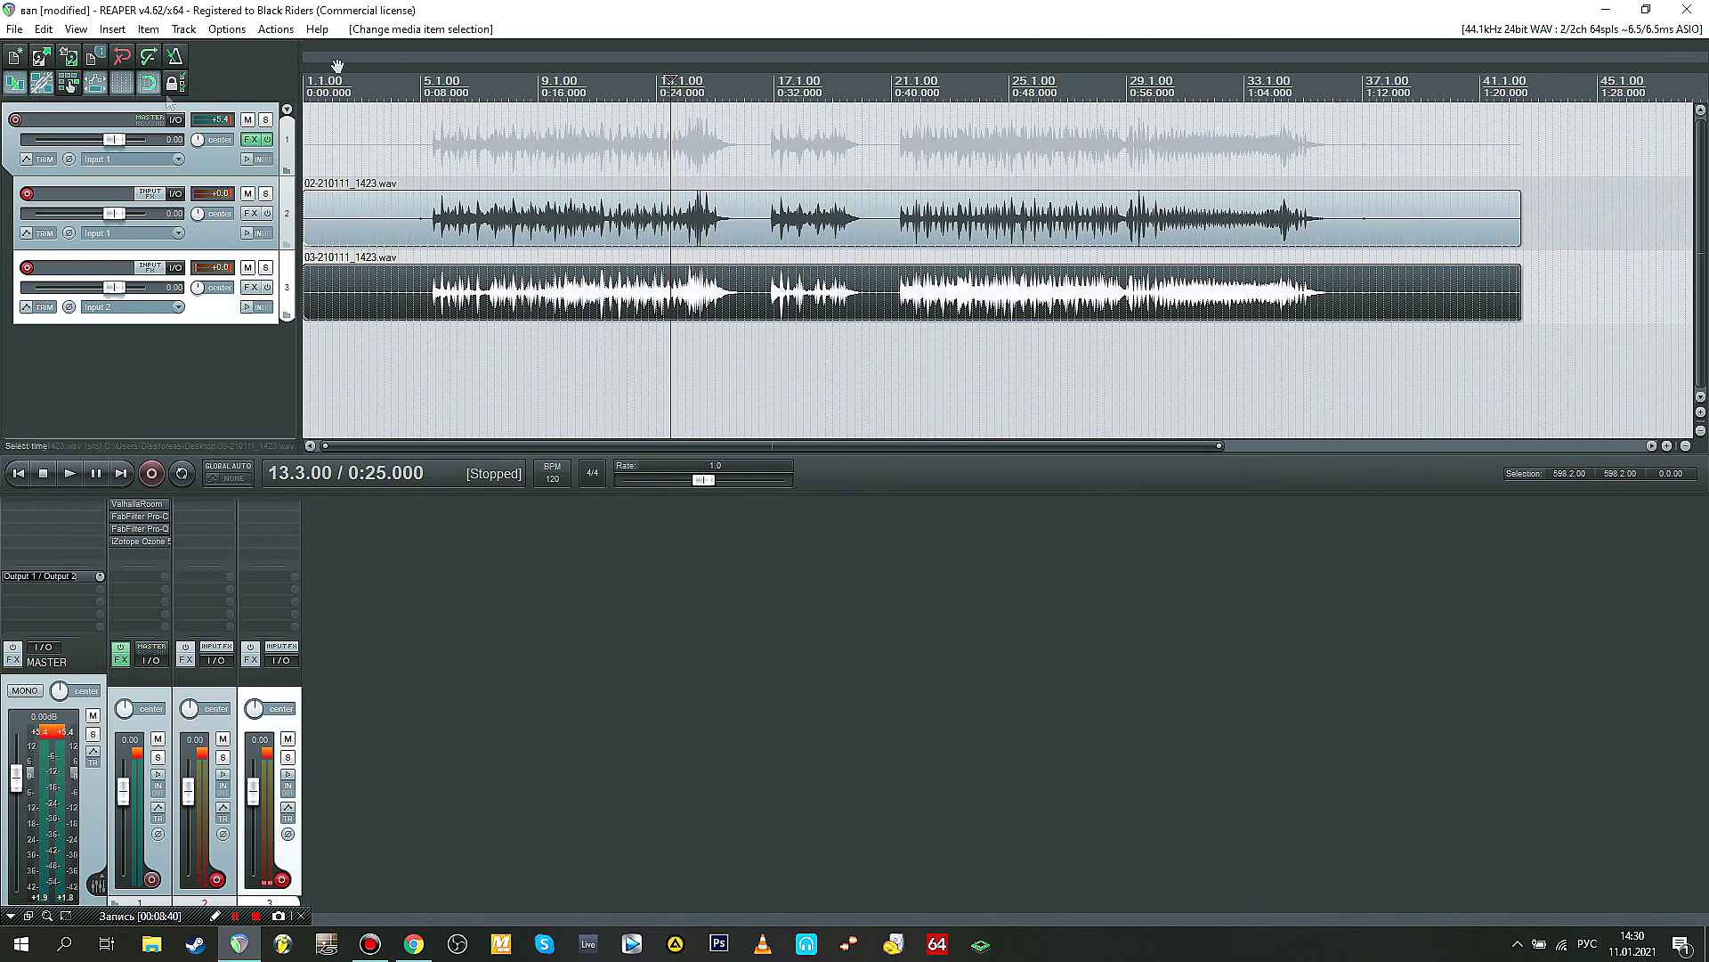